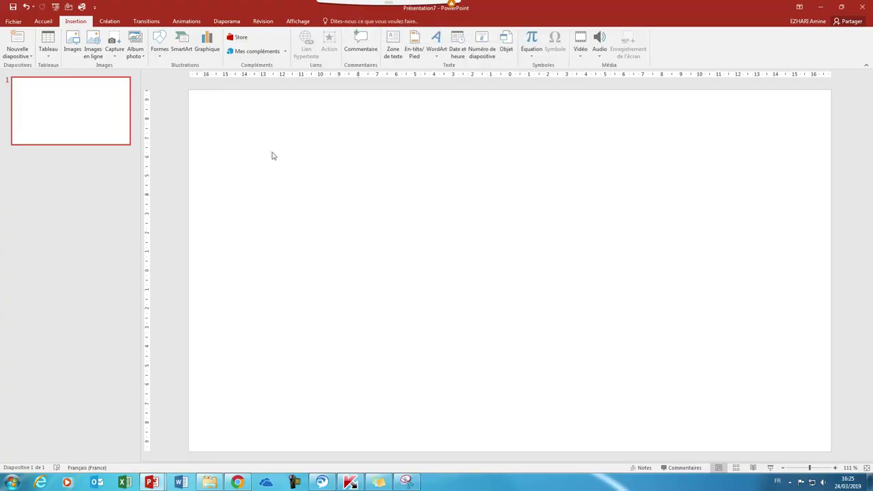
# - Fill the slide background with solid Gris 25% light grey
pyautogui.click(110, 21)
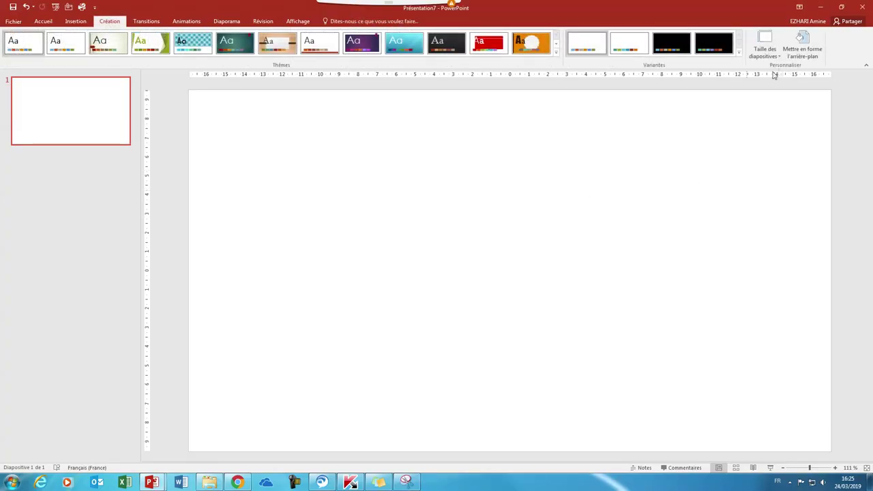
pyautogui.click(802, 55)
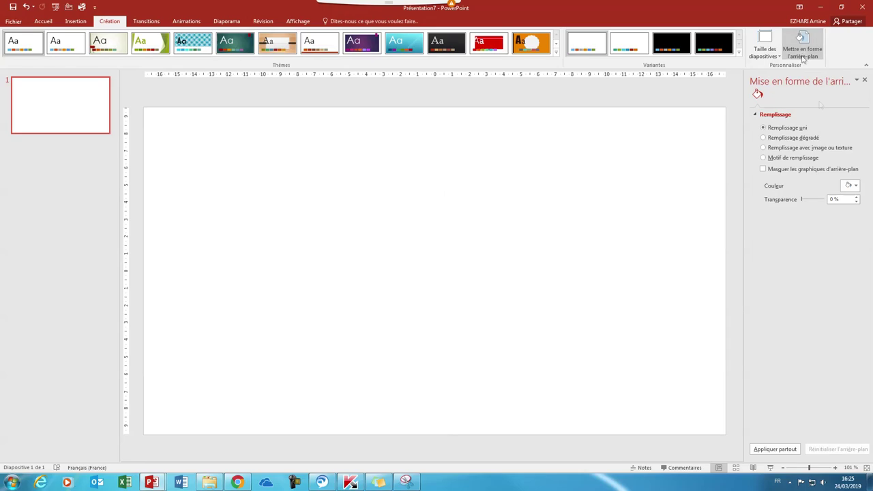
pyautogui.click(856, 185)
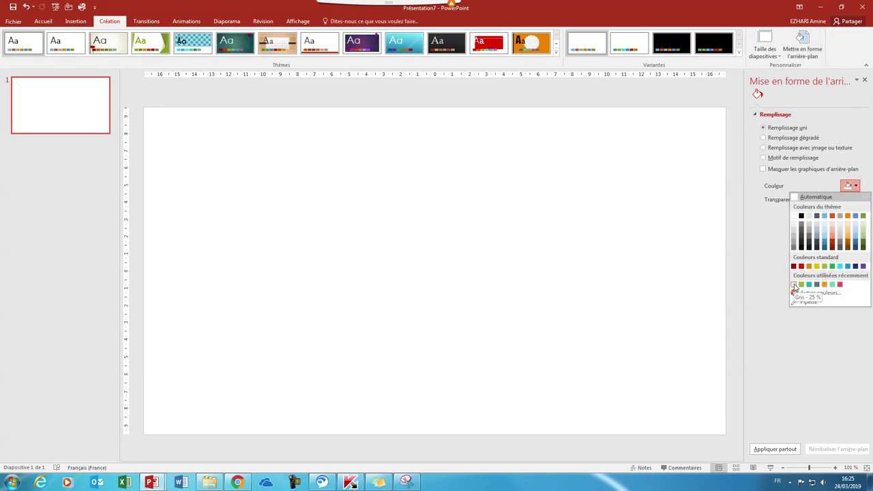
pyautogui.click(794, 285)
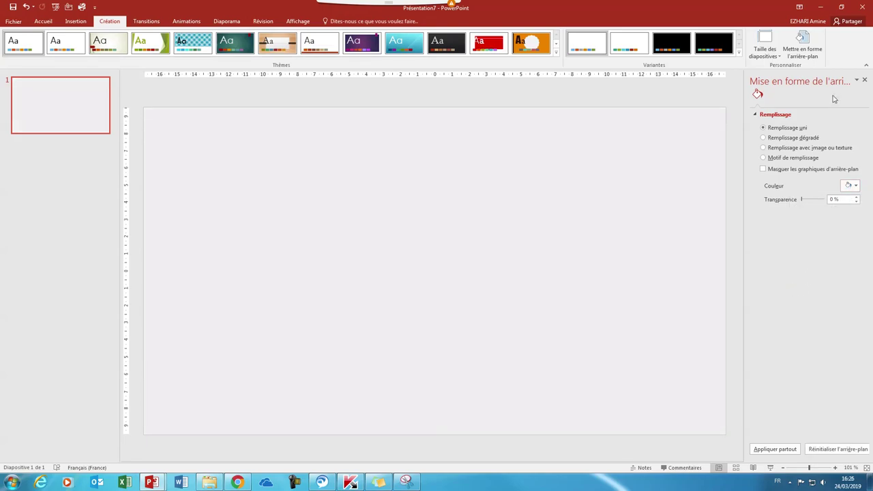
pyautogui.click(864, 81)
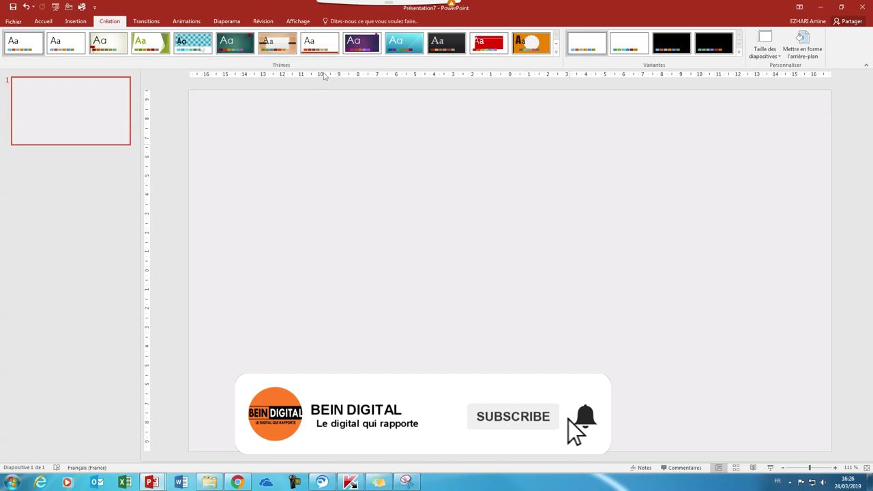
pyautogui.click(76, 21)
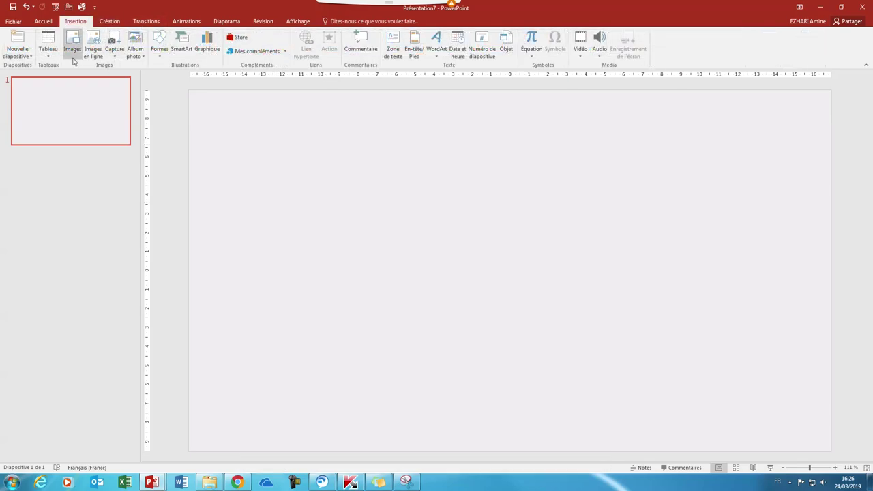
# - Draw a rectangle covering the slide, about 19,05 × 28,49 cm
pyautogui.click(163, 56)
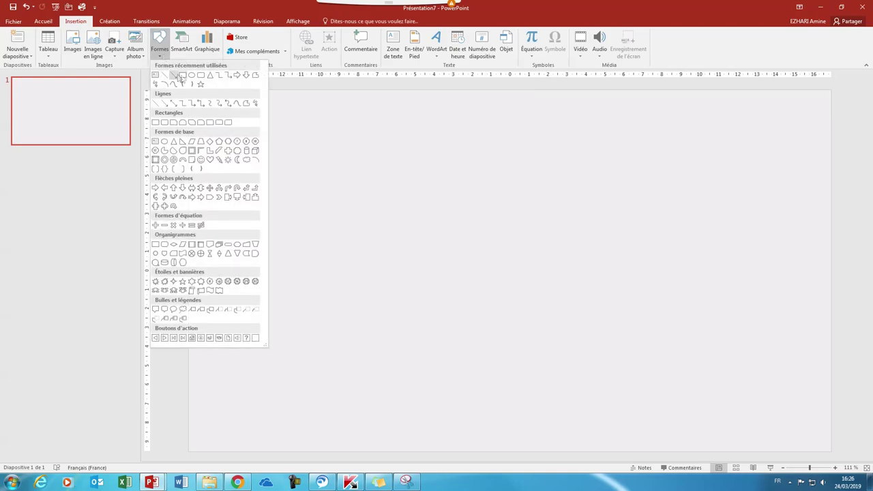
pyautogui.click(181, 80)
pyautogui.moveTo(188, 90); pyautogui.dragTo(703, 444)
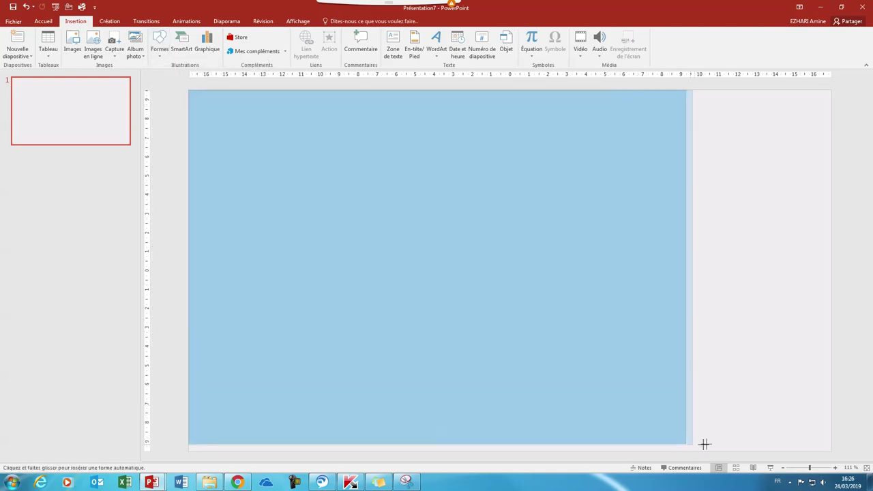
pyautogui.moveTo(703, 444)
pyautogui.mouseDown()
pyautogui.moveTo(739, 445)
pyautogui.moveTo(729, 451)
pyautogui.mouseUp()
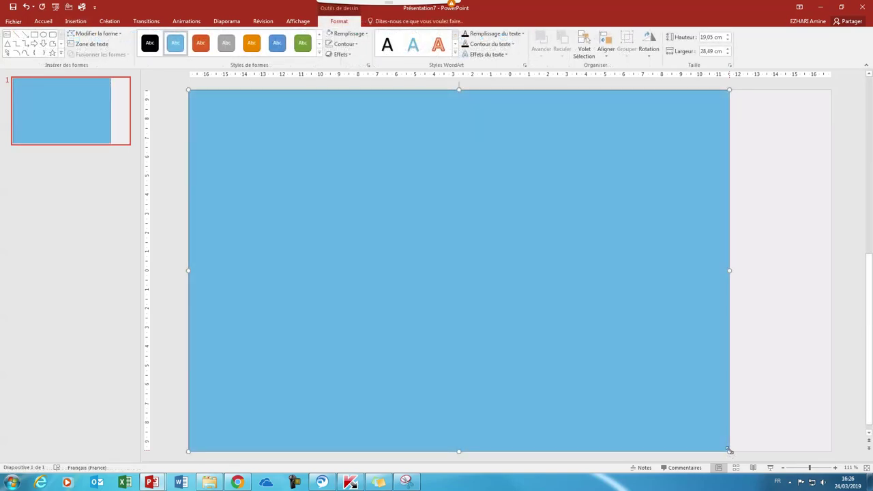
# - Fill the rectangle pale grey and remove its outline
pyautogui.click(345, 35)
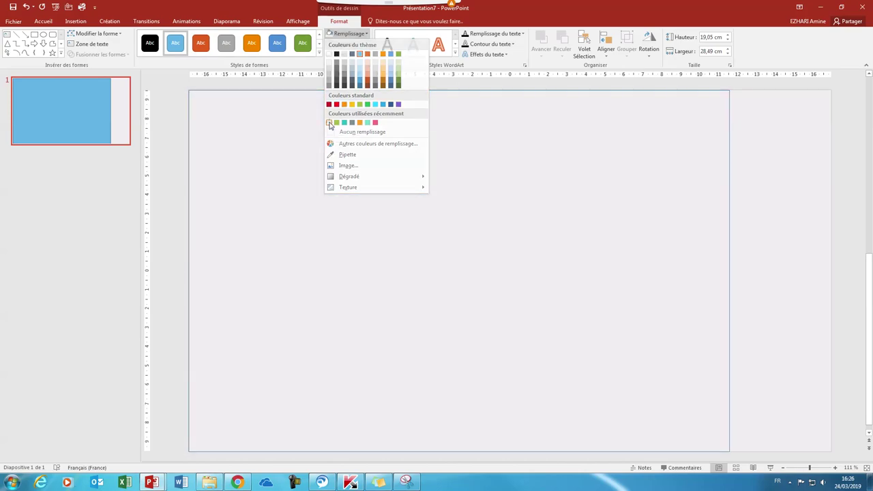
pyautogui.click(329, 124)
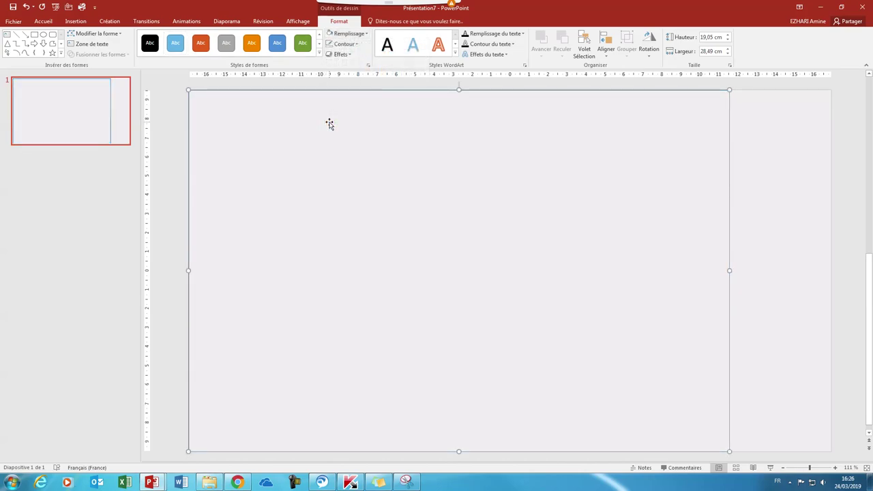
pyautogui.click(343, 44)
pyautogui.click(354, 142)
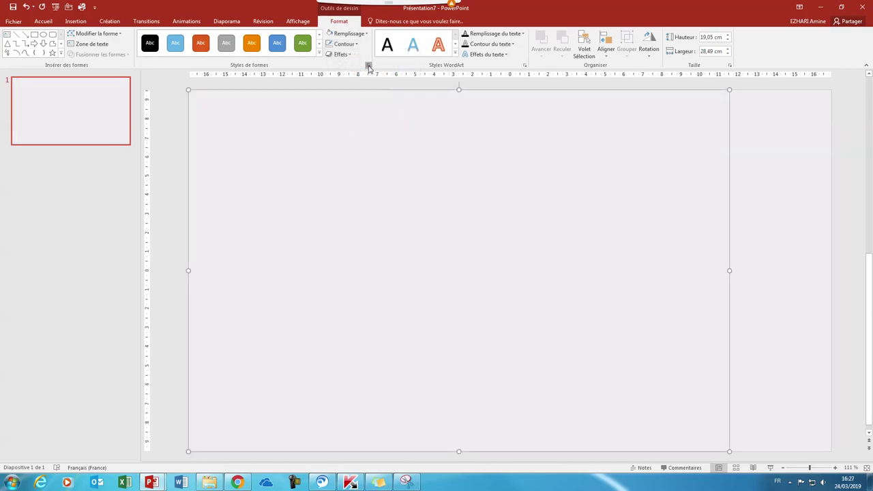
# - Give the rectangle a dark grey shadow with 65% transparency
pyautogui.click(369, 66)
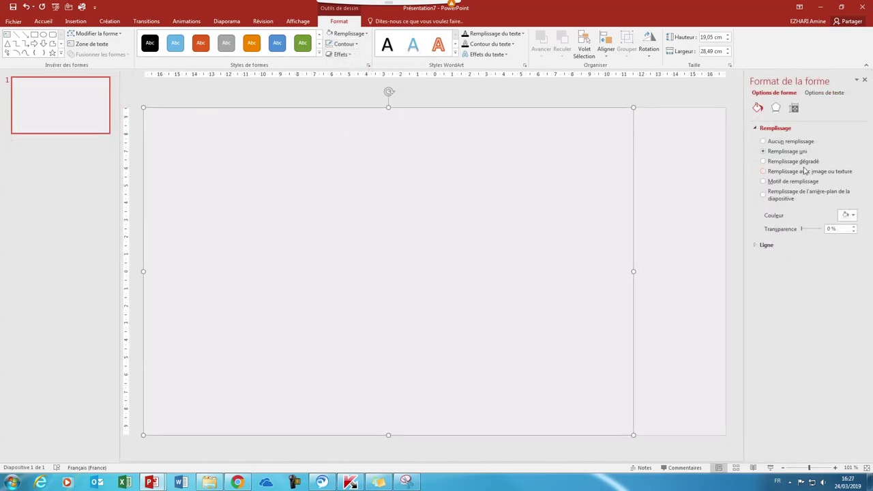
pyautogui.click(777, 109)
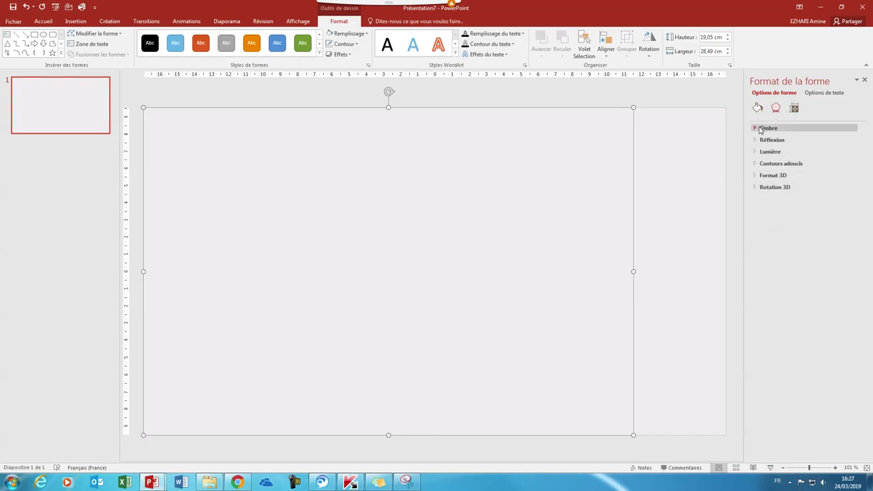
pyautogui.click(761, 129)
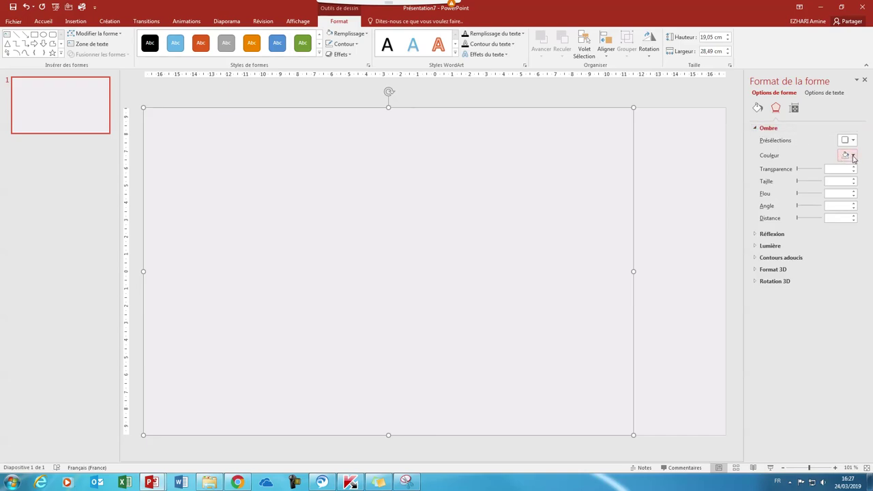
pyautogui.click(852, 156)
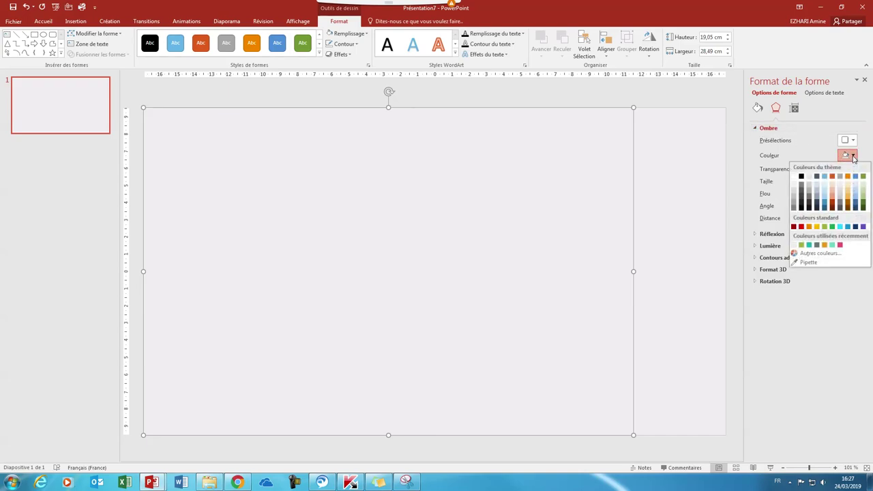
pyautogui.click(809, 203)
pyautogui.click(838, 170)
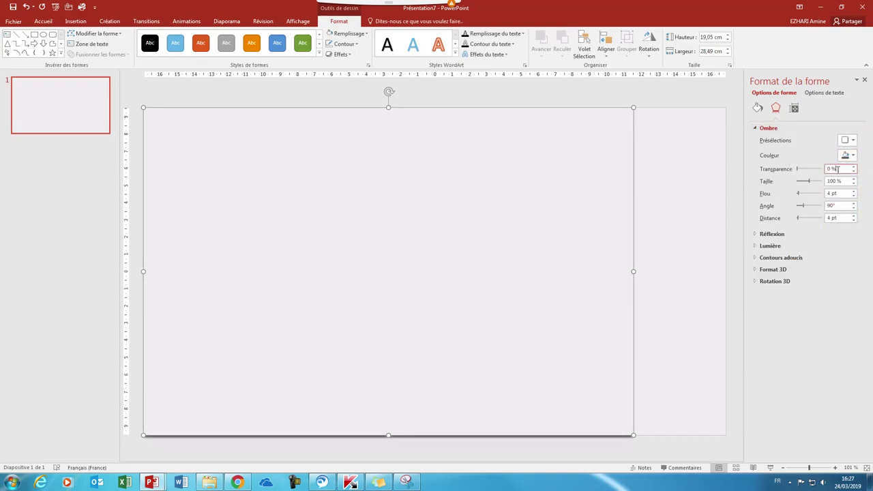
pyautogui.write('5')
# - Set the shadow size to 101%, blur 17 pt, angle 0° and distance 3 pt
pyautogui.click(835, 181)
pyautogui.moveTo(849, 181); pyautogui.dragTo(822, 181)
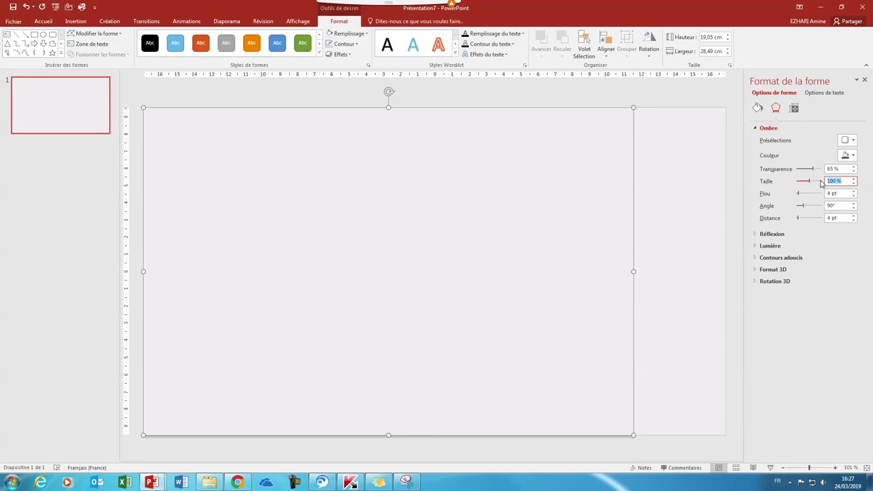
pyautogui.write('101')
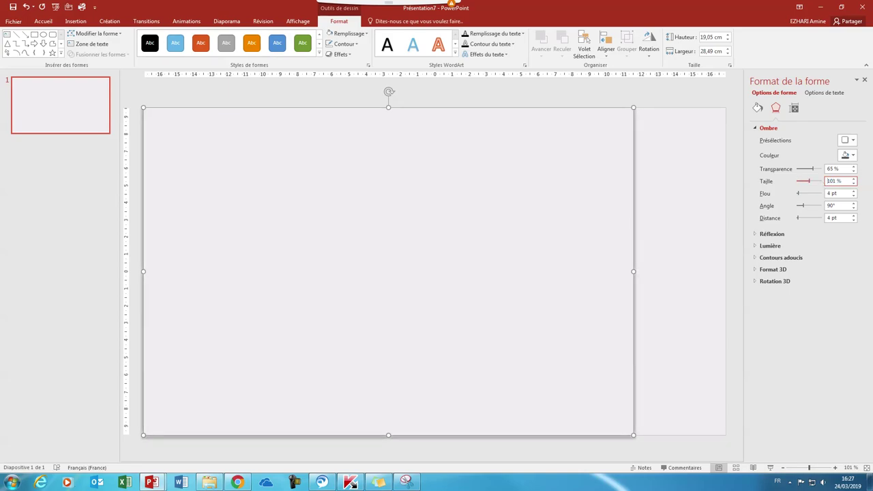
pyautogui.moveTo(840, 194); pyautogui.dragTo(820, 194)
pyautogui.write('17')
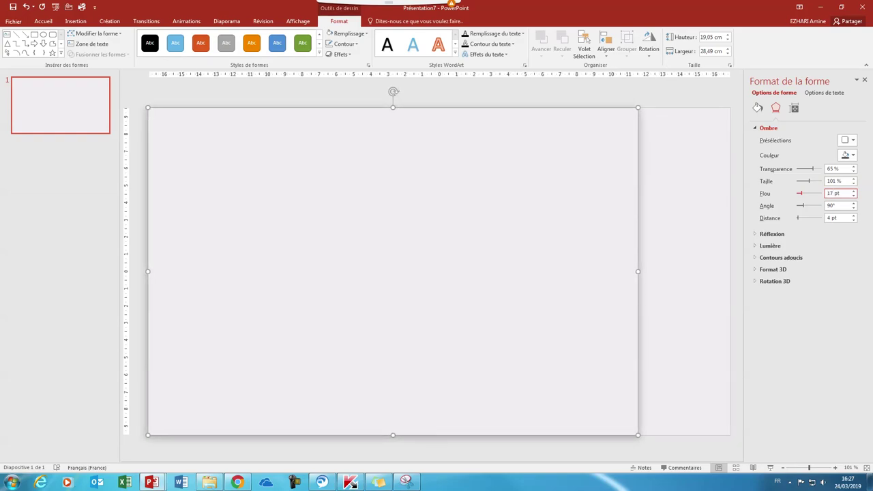
pyautogui.moveTo(840, 206); pyautogui.dragTo(824, 206)
pyautogui.write('0')
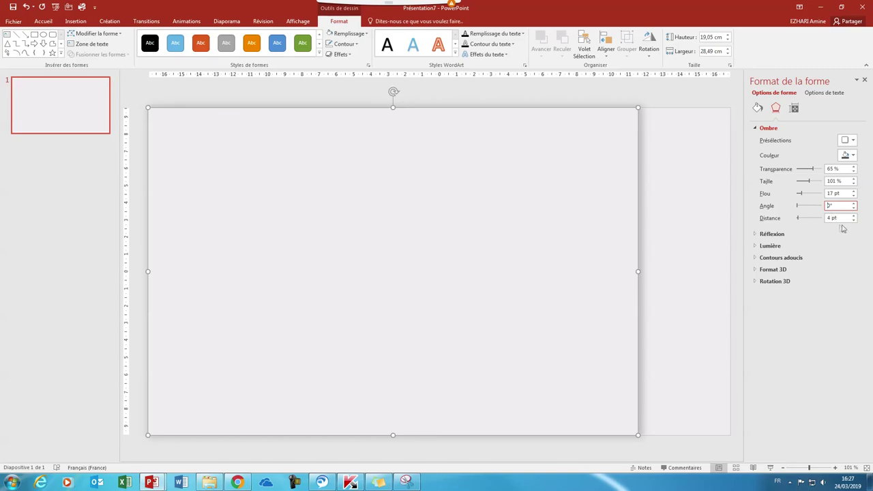
pyautogui.moveTo(840, 218); pyautogui.dragTo(811, 218)
pyautogui.write('3')
pyautogui.click(864, 80)
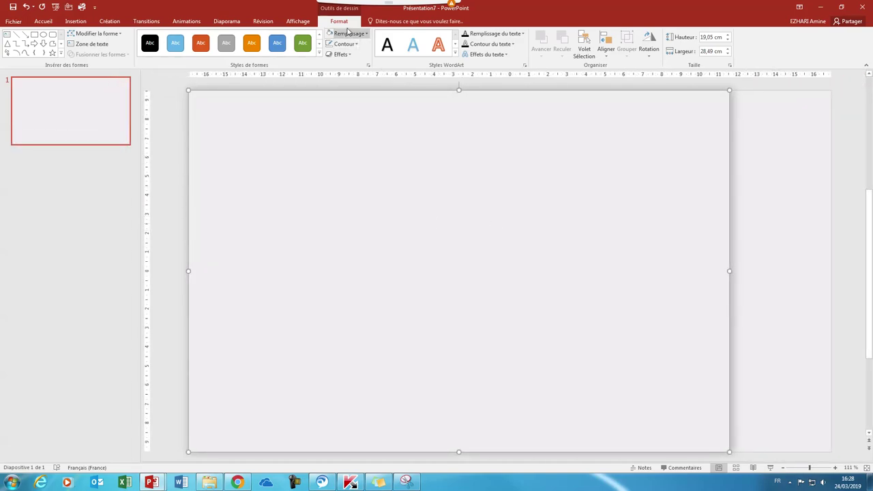
# - Draw a blue circle about 6,3 cm across near the slide centre, with no outline
pyautogui.click(87, 23)
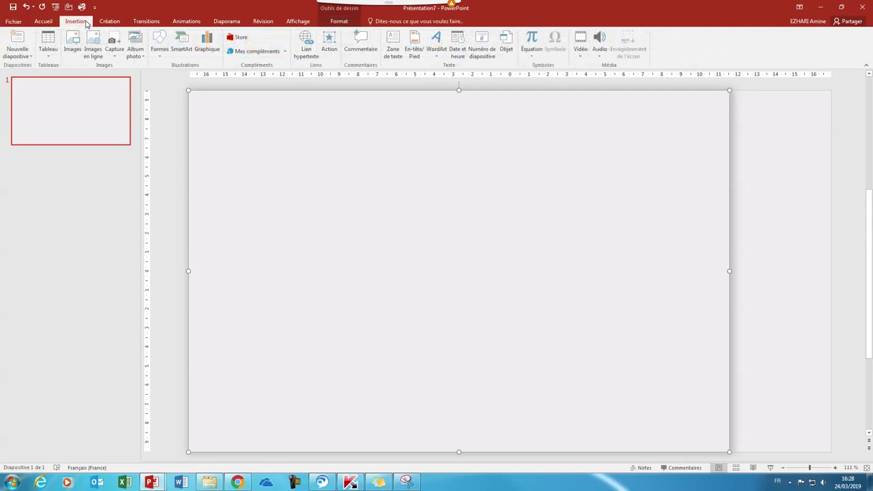
pyautogui.click(159, 53)
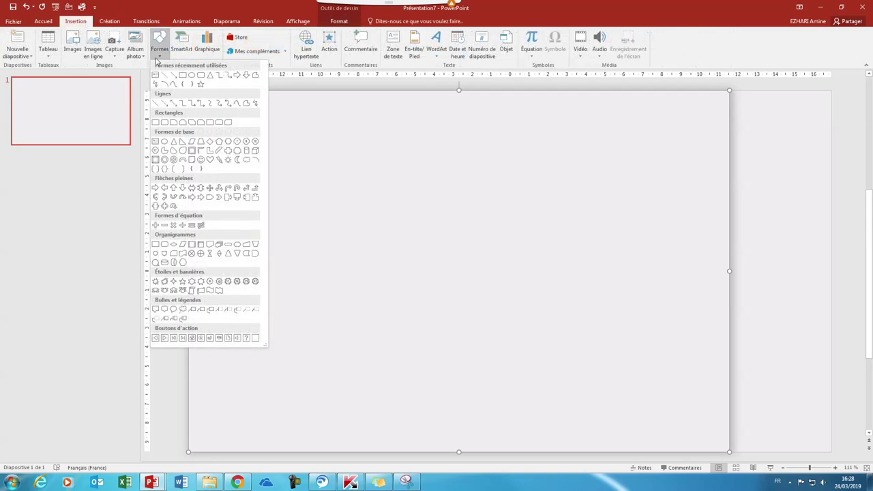
pyautogui.click(191, 75)
pyautogui.moveTo(419, 215); pyautogui.dragTo(538, 336)
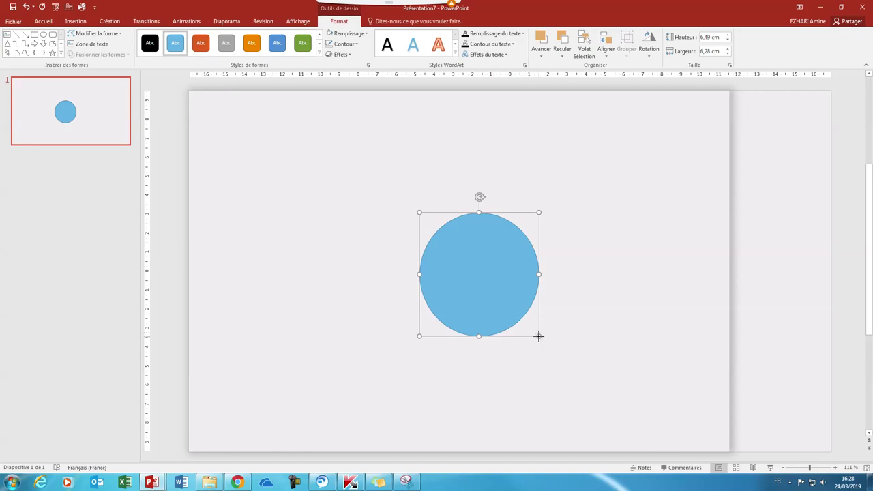
pyautogui.moveTo(539, 335); pyautogui.dragTo(533, 323)
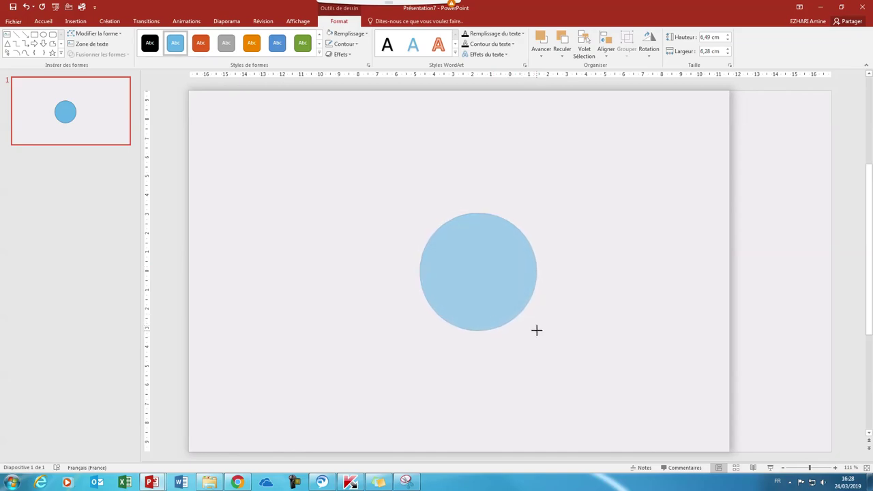
pyautogui.moveTo(533, 323); pyautogui.dragTo(539, 334)
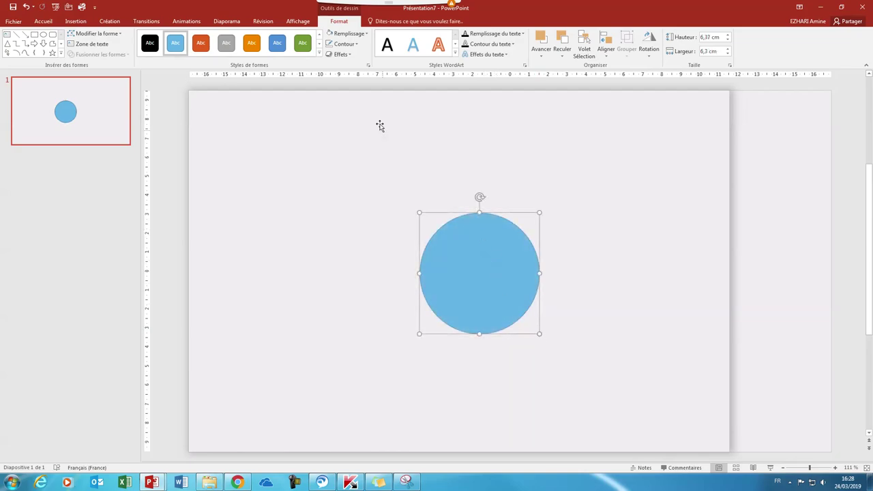
pyautogui.click(357, 46)
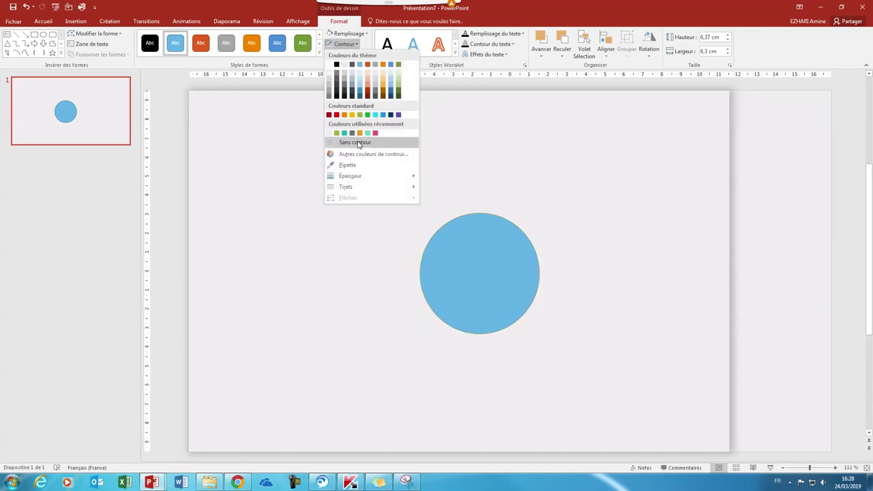
pyautogui.click(358, 143)
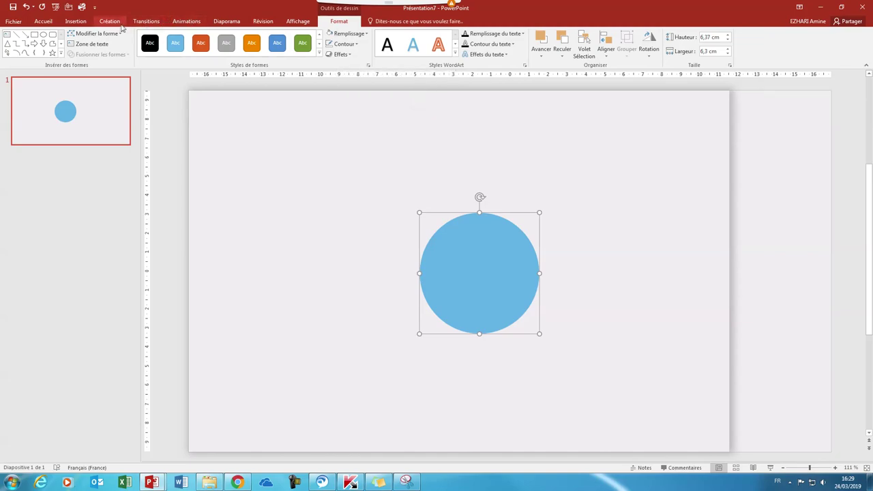
# - Subtract a rectangle over the circle's right half, leaving a left half-disc
pyautogui.click(75, 21)
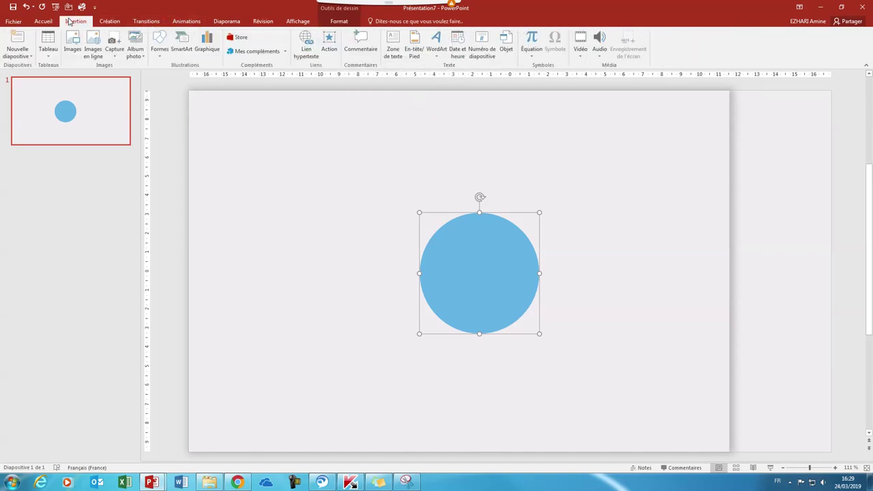
pyautogui.click(161, 55)
pyautogui.click(182, 72)
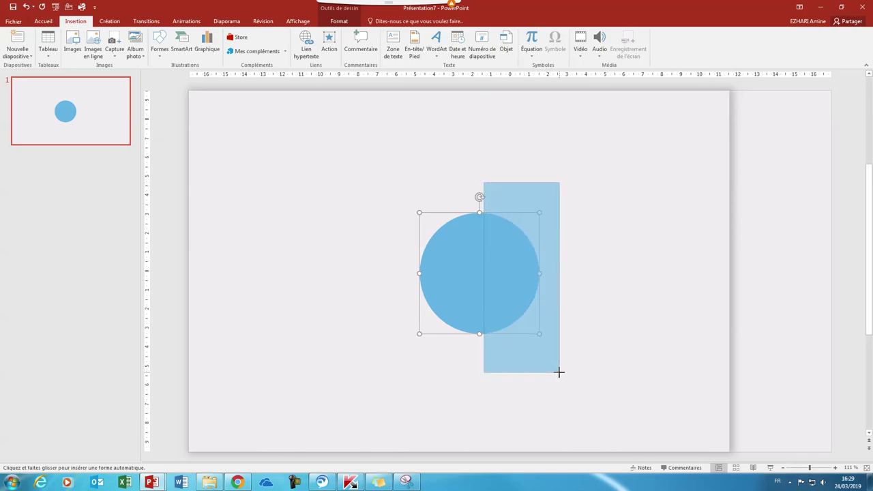
pyautogui.moveTo(483, 182); pyautogui.dragTo(559, 372)
pyautogui.moveTo(485, 277); pyautogui.dragTo(479, 278)
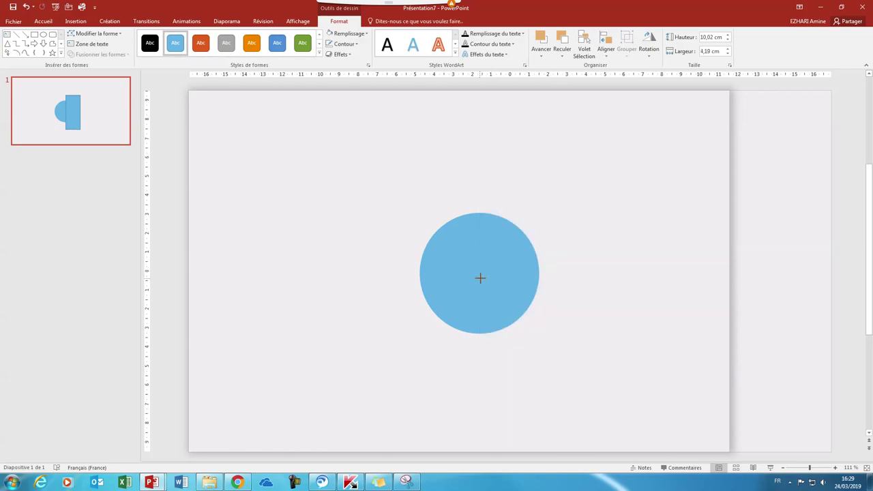
pyautogui.click(464, 273)
pyautogui.keyDown('shift'); pyautogui.click(550, 353); pyautogui.keyUp('shift')
pyautogui.click(97, 55)
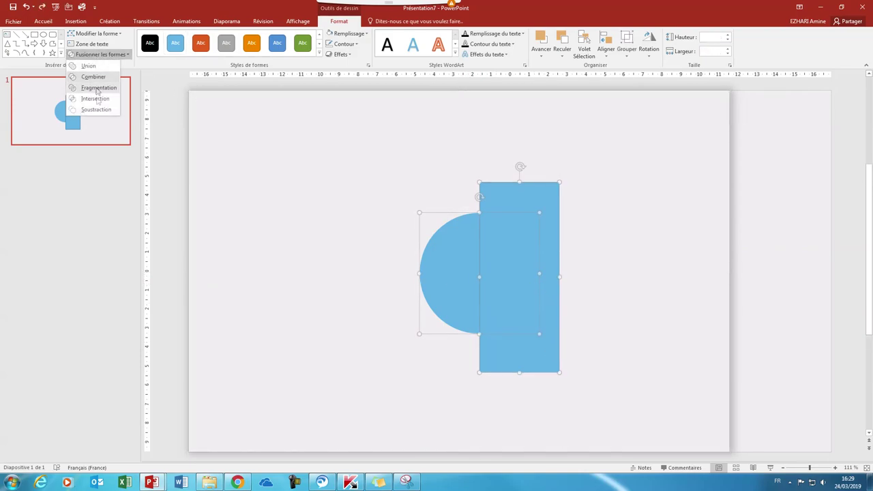
pyautogui.click(95, 110)
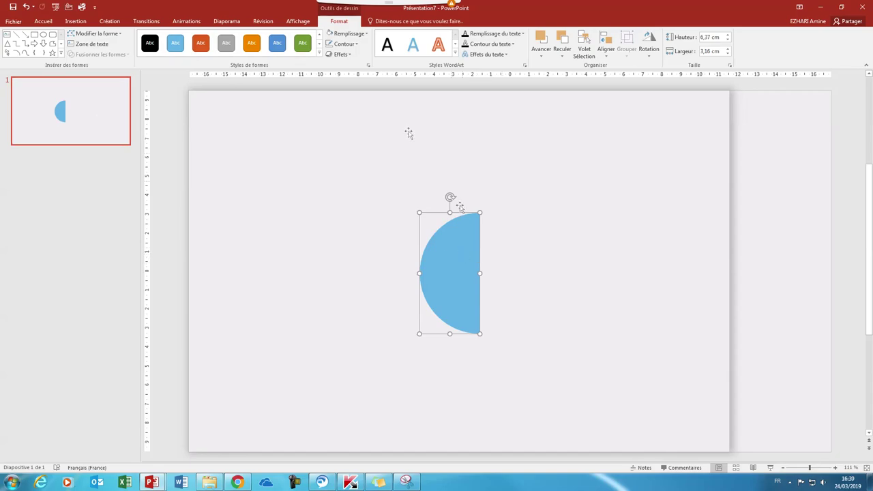
# - Colour the half-disc pink and move it flush against the slide's right edge
pyautogui.click(346, 34)
pyautogui.click(375, 123)
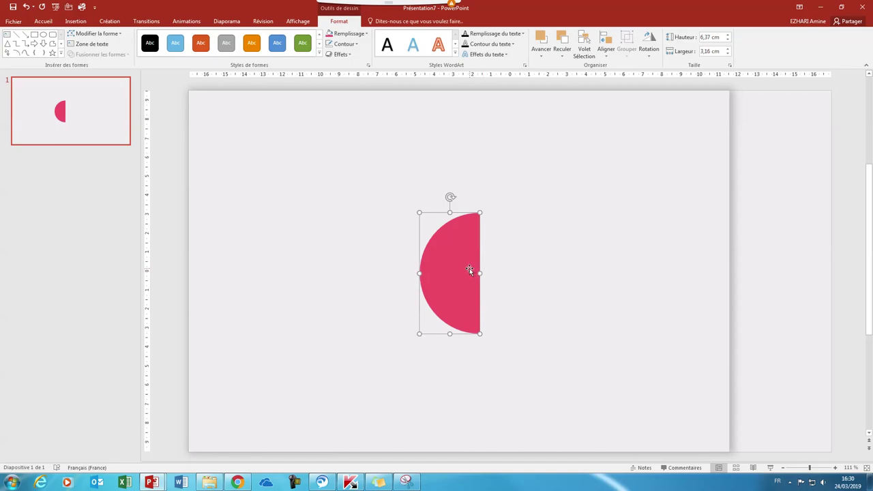
pyautogui.moveTo(462, 269); pyautogui.dragTo(710, 264)
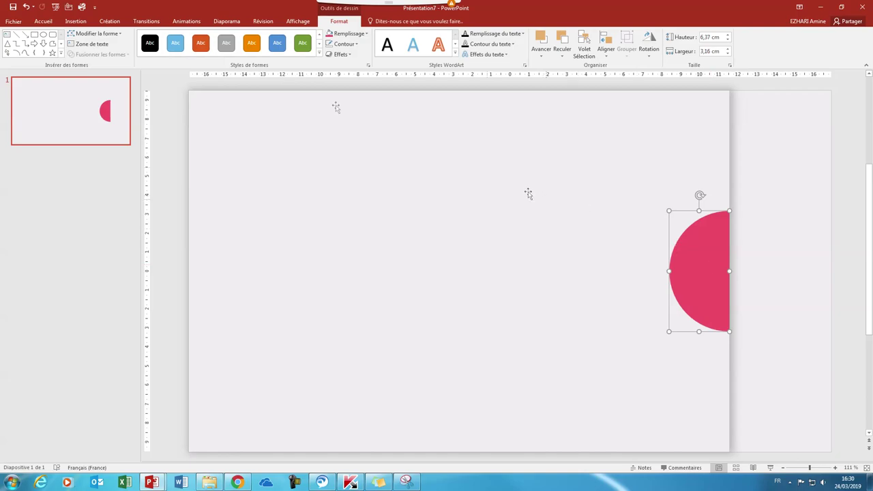
pyautogui.click(76, 21)
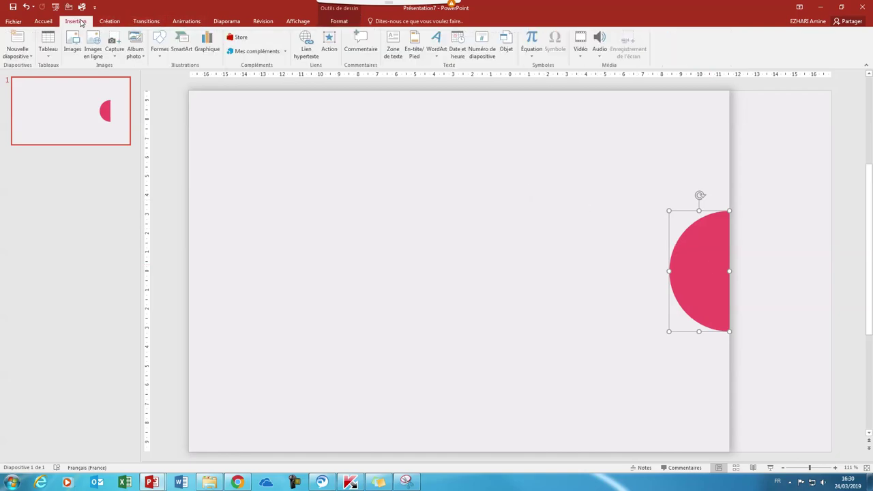
# - Add a text box near the slide centre reading 'About' and select the word
pyautogui.click(164, 58)
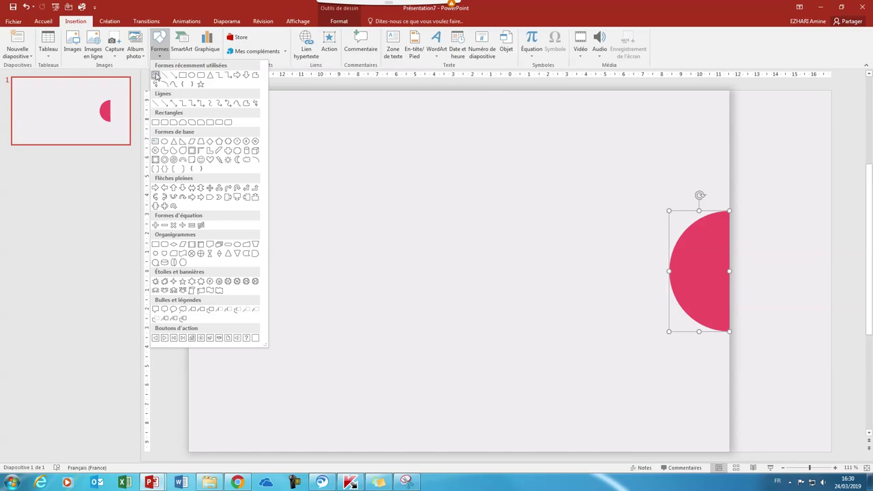
pyautogui.click(156, 74)
pyautogui.moveTo(471, 220)
pyautogui.mouseDown()
pyautogui.moveTo(508, 225)
pyautogui.moveTo(536, 244)
pyautogui.mouseUp()
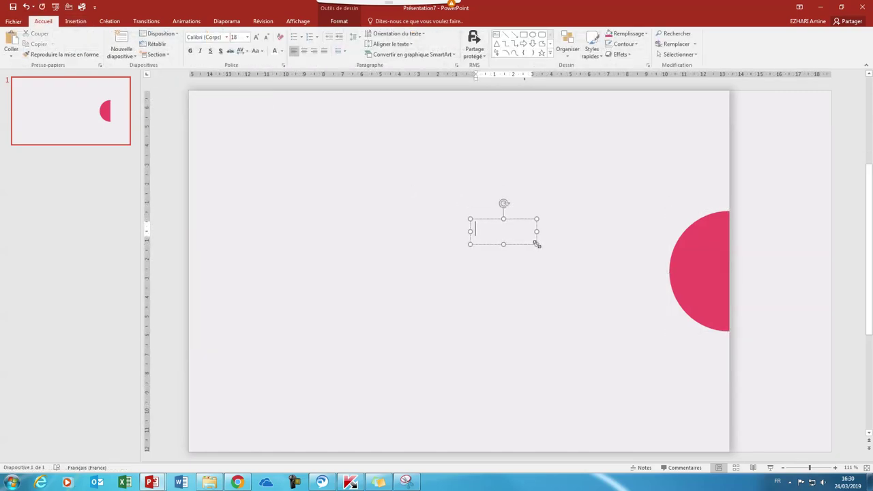
pyautogui.write('Ab')
pyautogui.doubleClick(489, 228)
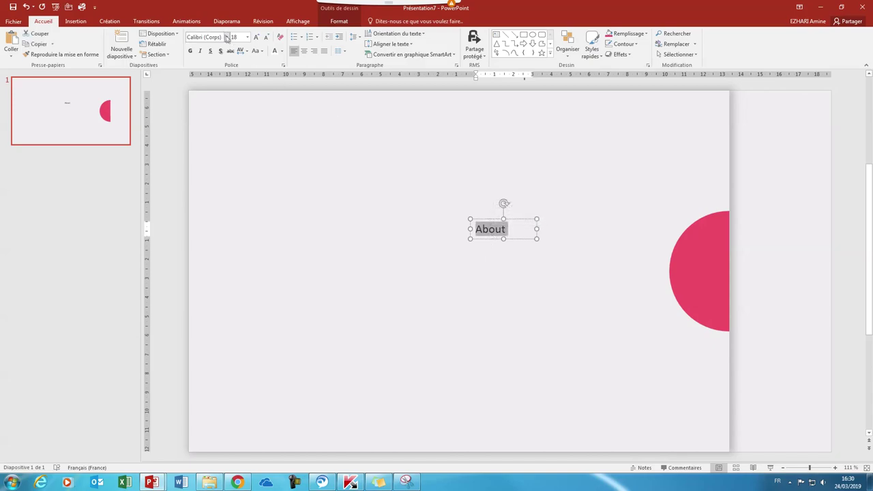
pyautogui.click(227, 38)
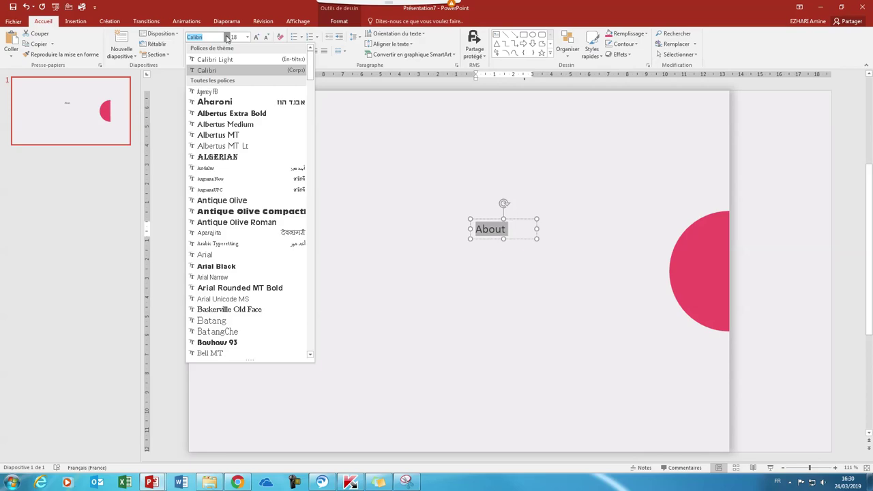
# - Make 'About' bold 36 pt Tw Cen MT, widened and centred on one line
pyautogui.write('Tw Cen MT')
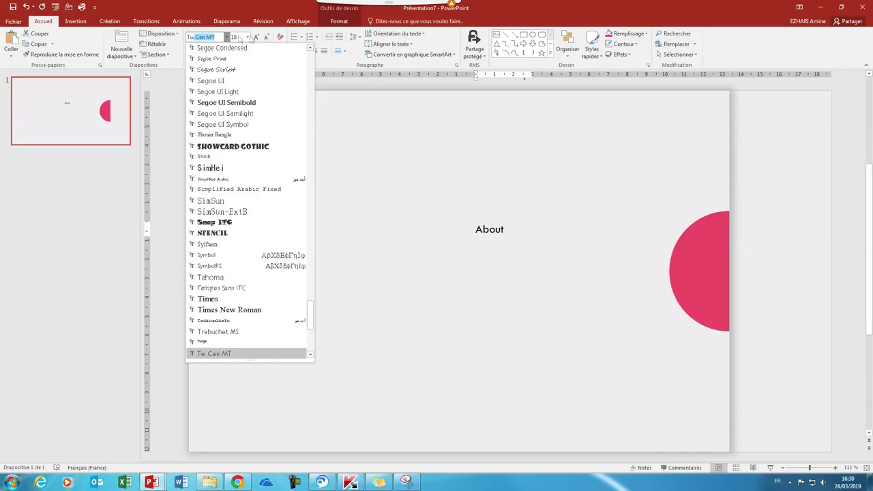
pyautogui.click(248, 37)
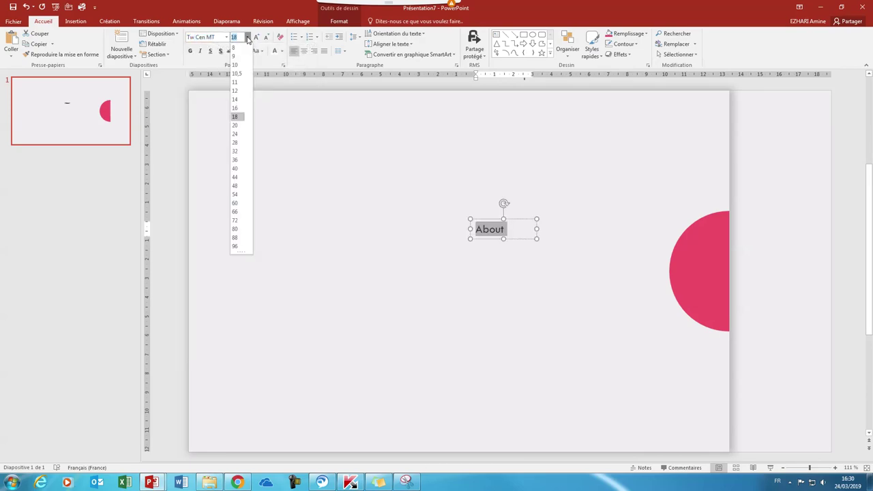
pyautogui.write('36')
pyautogui.press('Return')
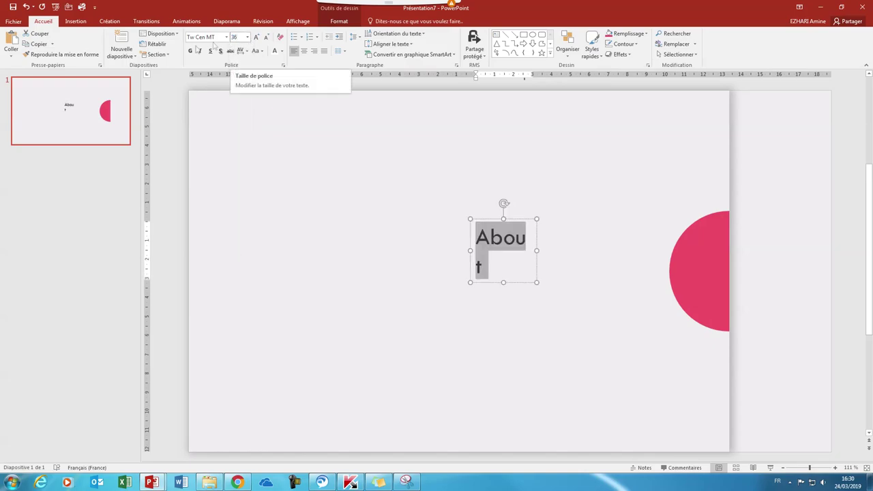
pyautogui.click(190, 51)
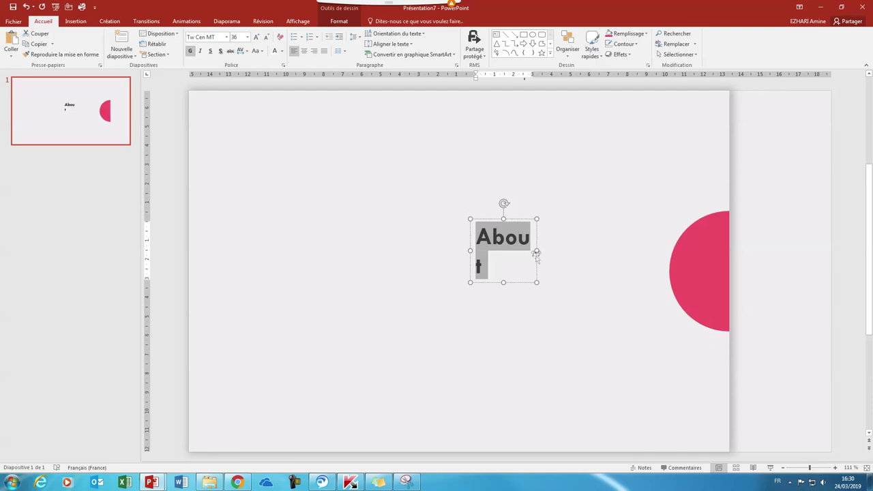
pyautogui.moveTo(536, 252); pyautogui.dragTo(557, 251)
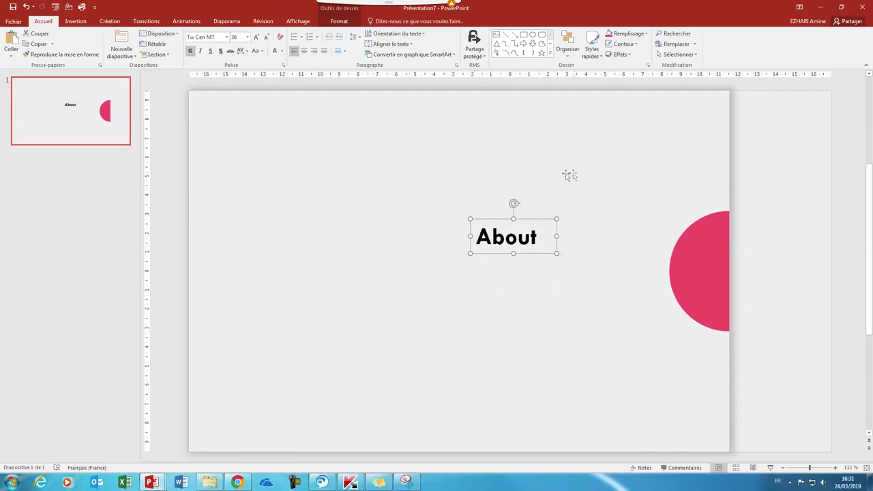
pyautogui.click(304, 51)
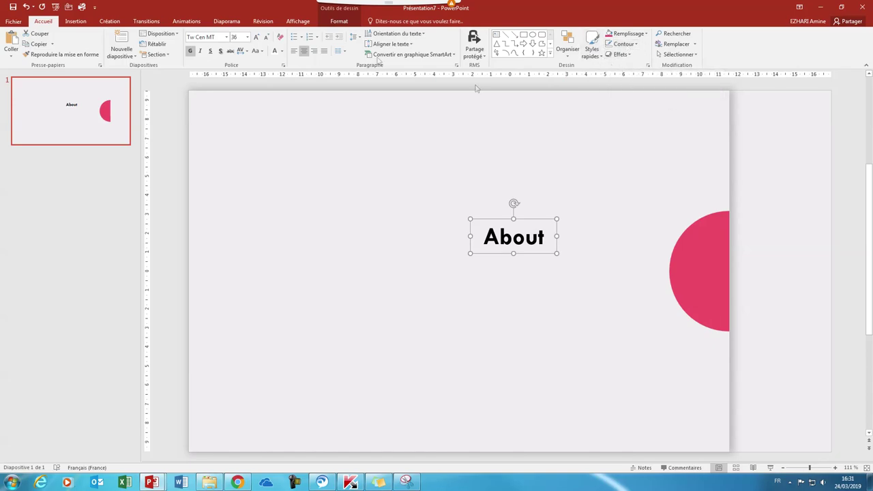
pyautogui.click(339, 22)
# - Rotate the About box 90° left and place it on the pink half-circle
pyautogui.click(649, 53)
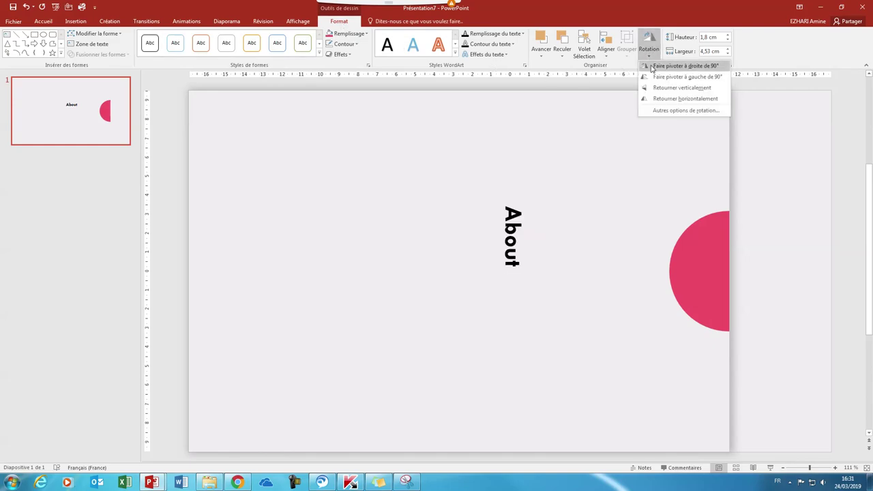
pyautogui.click(651, 76)
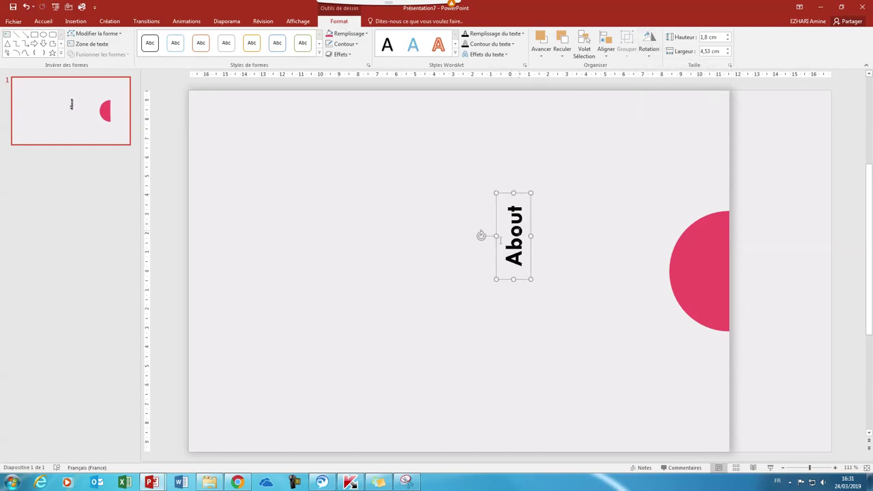
pyautogui.moveTo(497, 220); pyautogui.dragTo(697, 254)
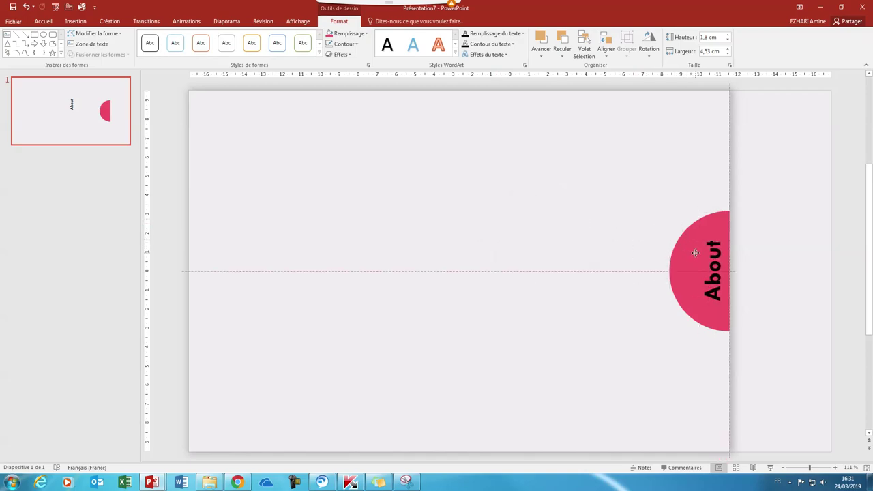
pyautogui.moveTo(697, 254); pyautogui.dragTo(697, 254)
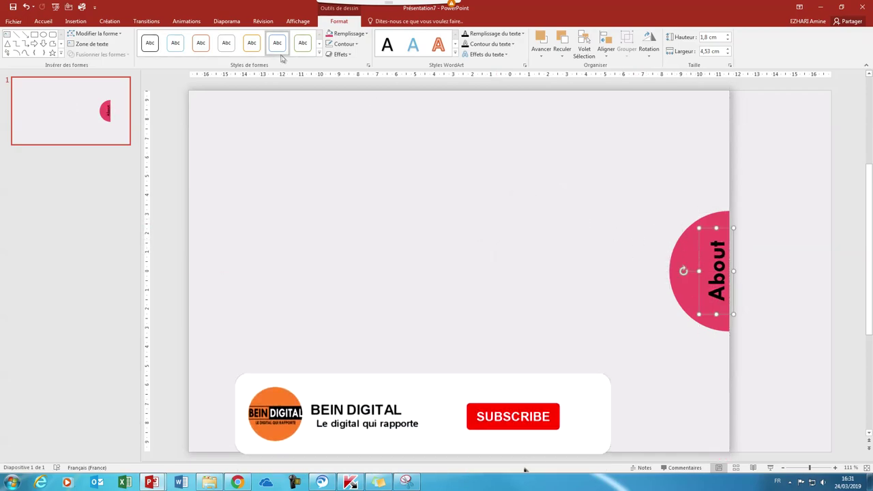
# - Change the About text colour to white
pyautogui.click(42, 24)
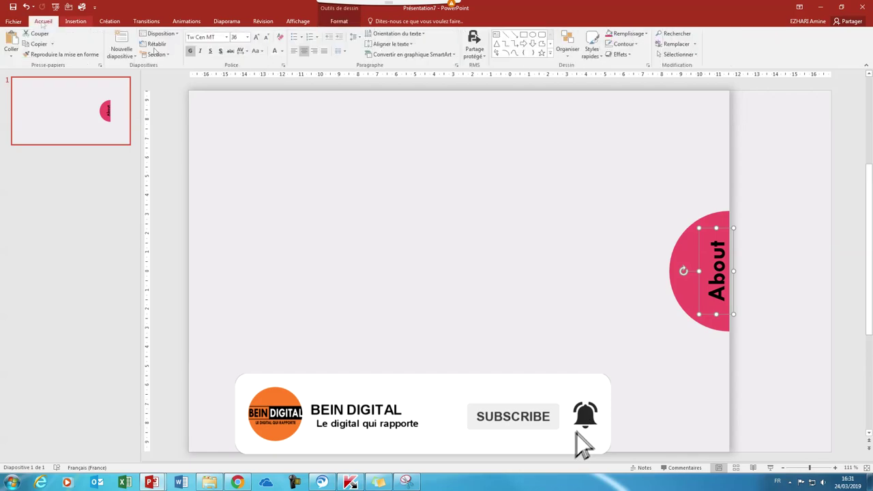
pyautogui.click(282, 51)
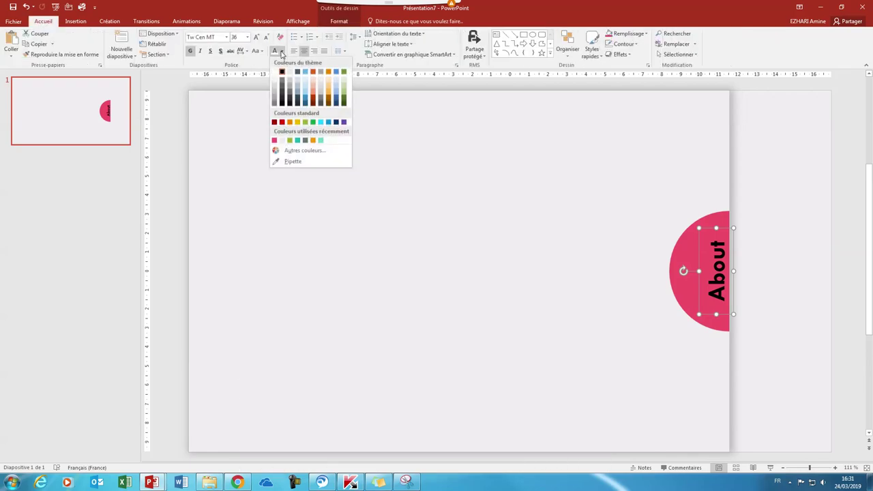
pyautogui.click(277, 73)
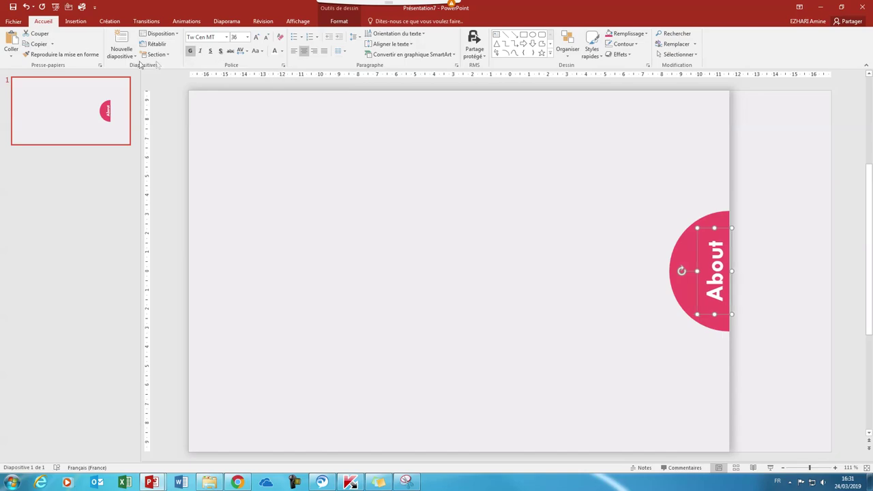
pyautogui.click(76, 22)
# - Insert Image3.png and place the white bulb on the pink tab beside About
pyautogui.click(73, 42)
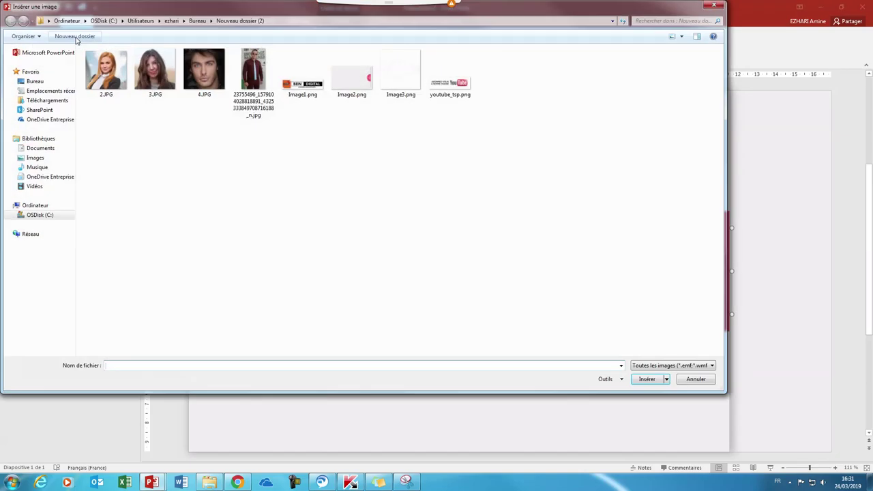
pyautogui.doubleClick(398, 77)
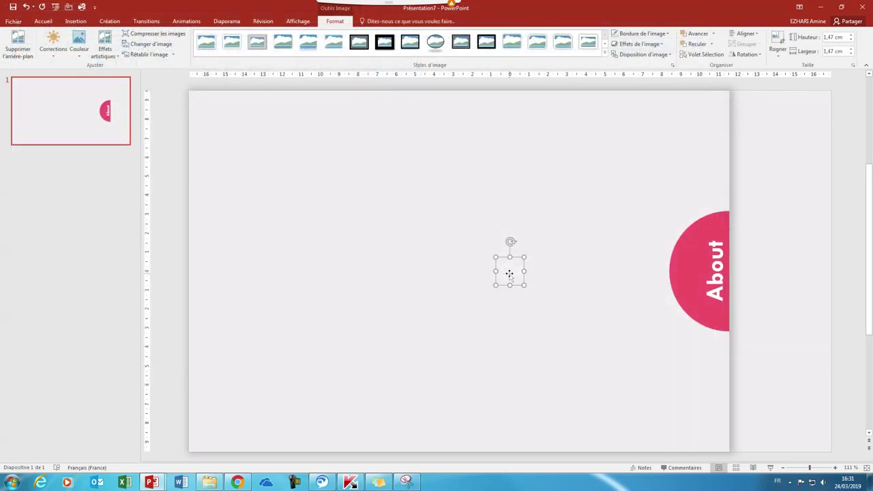
pyautogui.moveTo(508, 273)
pyautogui.mouseDown()
pyautogui.moveTo(694, 266)
pyautogui.moveTo(689, 272)
pyautogui.mouseUp()
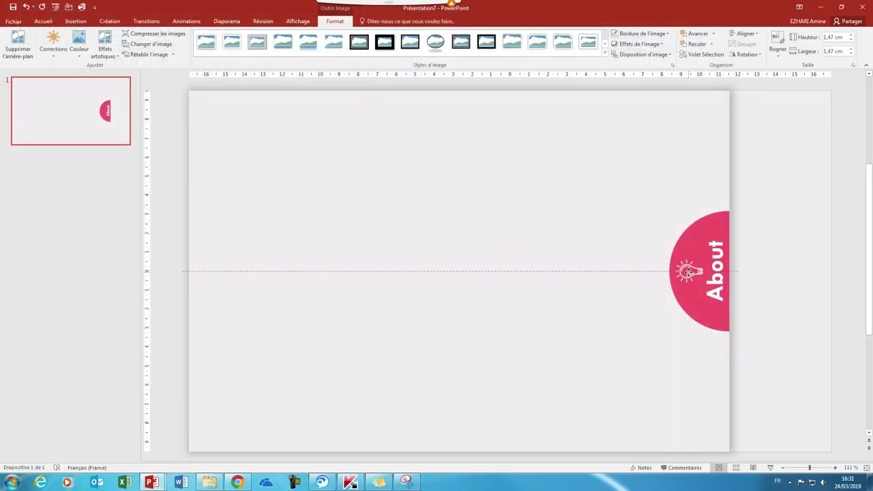
pyautogui.click(602, 325)
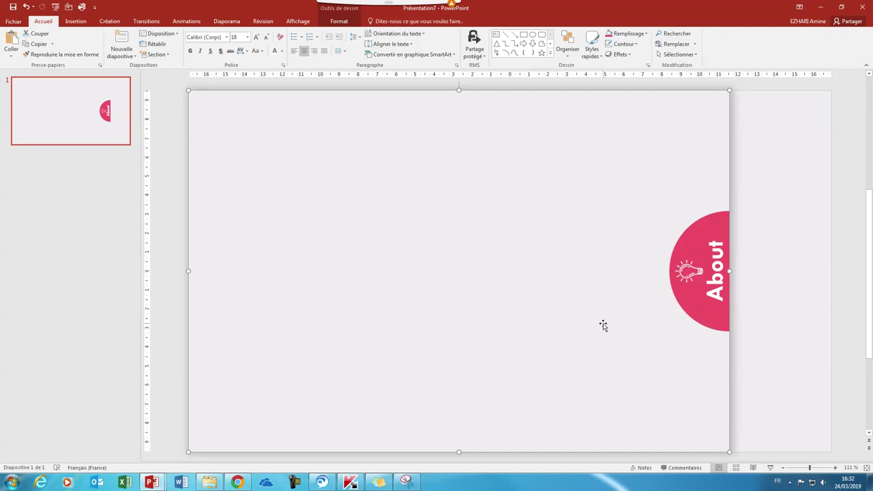
# - Shift the pink half-circle, About label and bulb icon right together
pyautogui.click(687, 244)
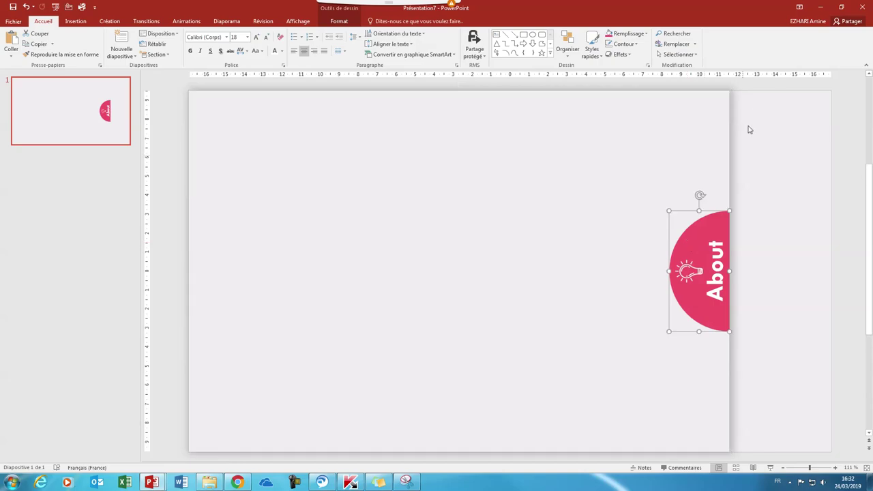
pyautogui.click(744, 88)
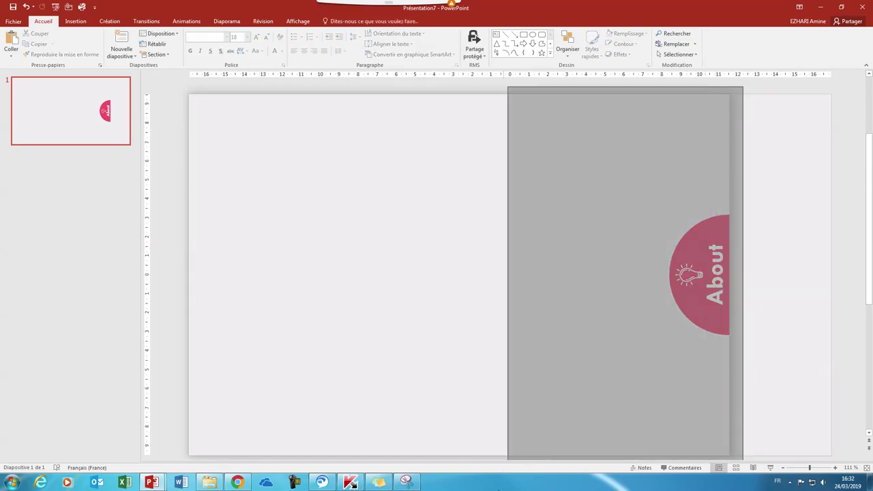
pyautogui.moveTo(171, 459); pyautogui.dragTo(169, 461)
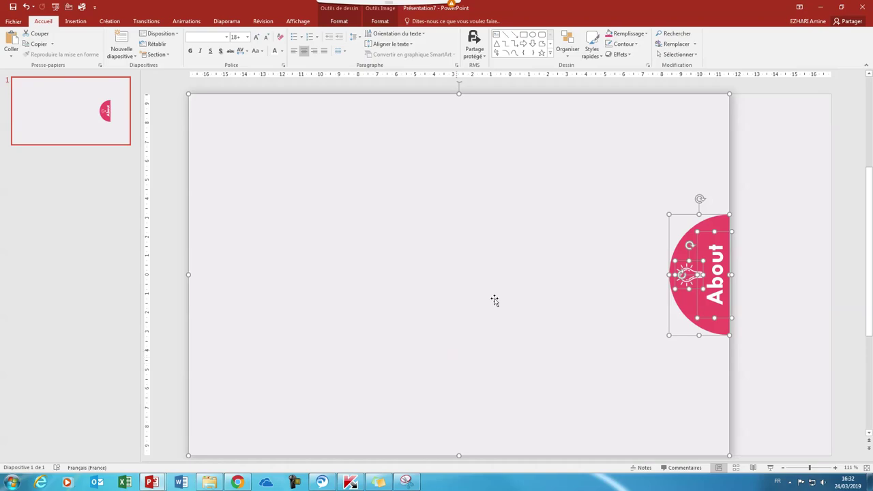
pyautogui.moveTo(662, 159); pyautogui.dragTo(764, 161)
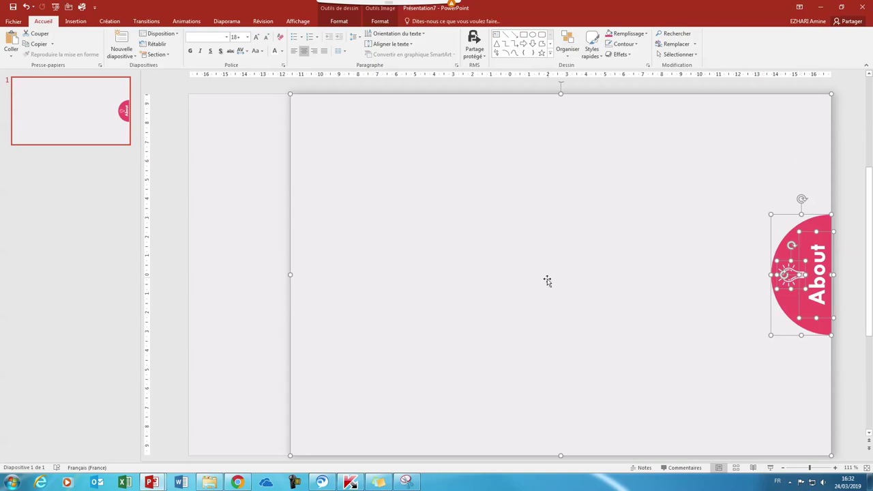
# - Stretch the background rectangle to the slide's left edge and group it with the About tab
pyautogui.click(270, 261)
pyautogui.click(293, 262)
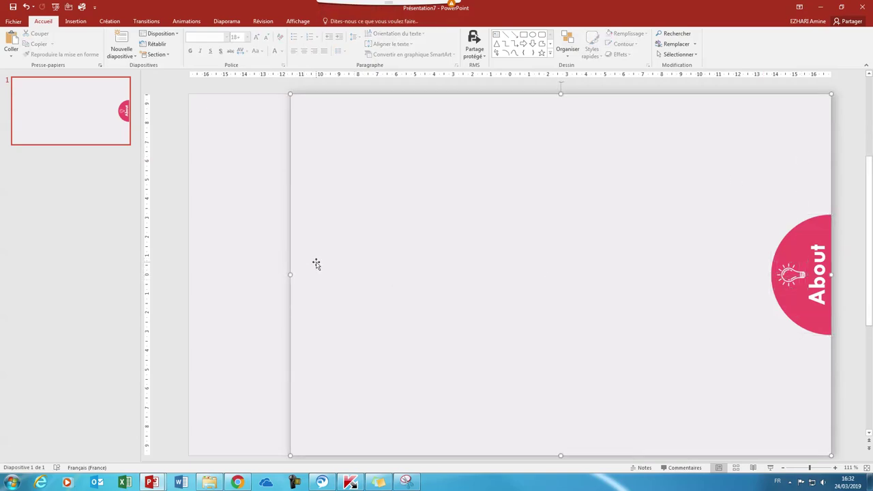
pyautogui.moveTo(289, 280); pyautogui.dragTo(189, 267)
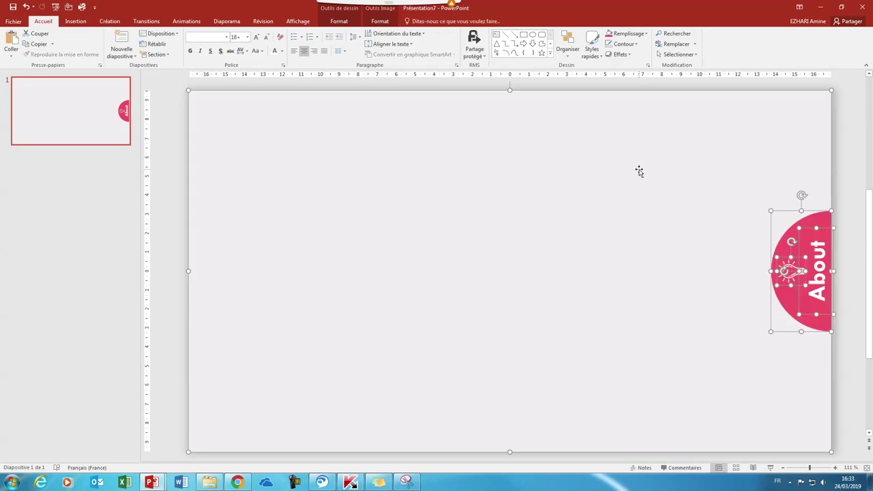
pyautogui.click(382, 23)
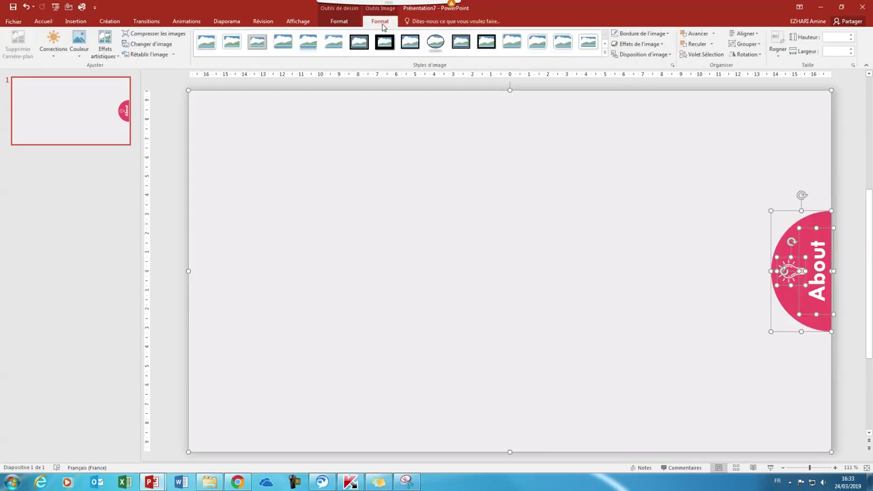
pyautogui.click(751, 45)
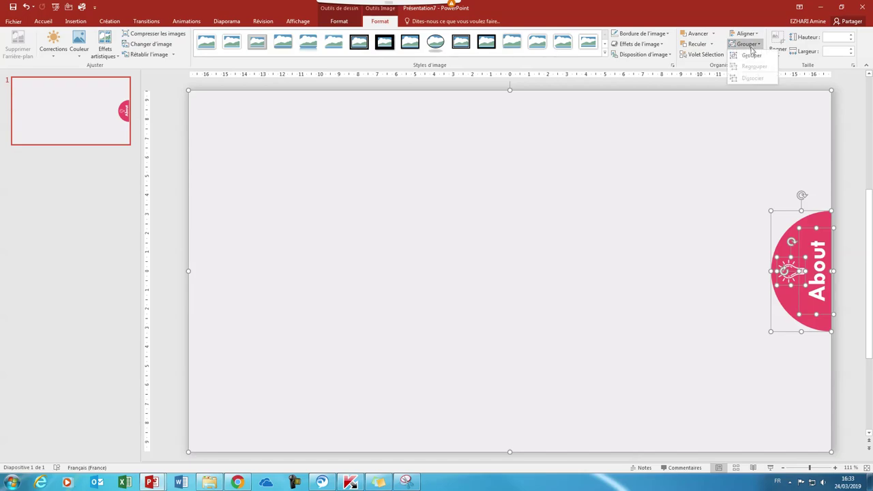
pyautogui.click(752, 54)
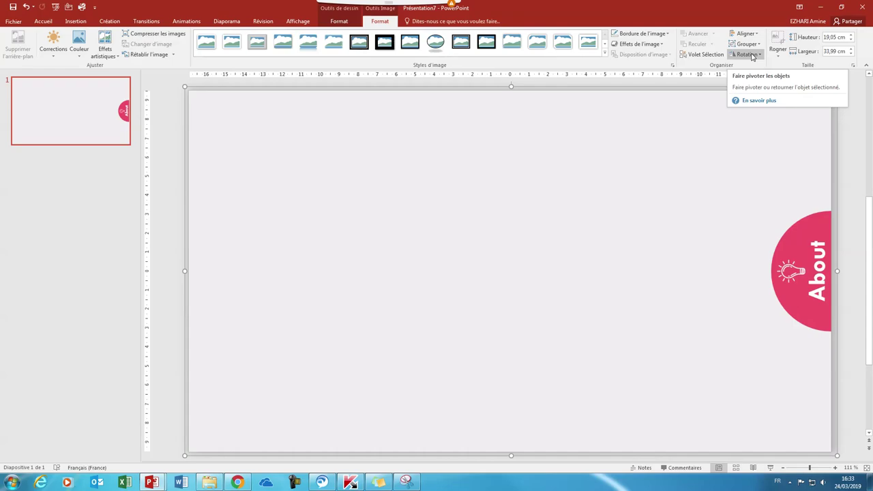
# - Duplicate slide 1 and each new copy until there are six identical slides with the pink About tab
pyautogui.rightClick(99, 109)
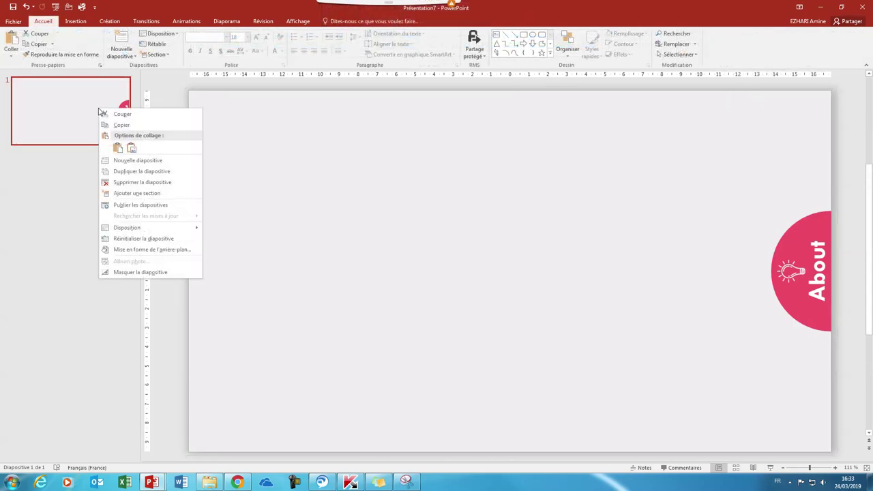
pyautogui.click(116, 171)
pyautogui.rightClick(86, 180)
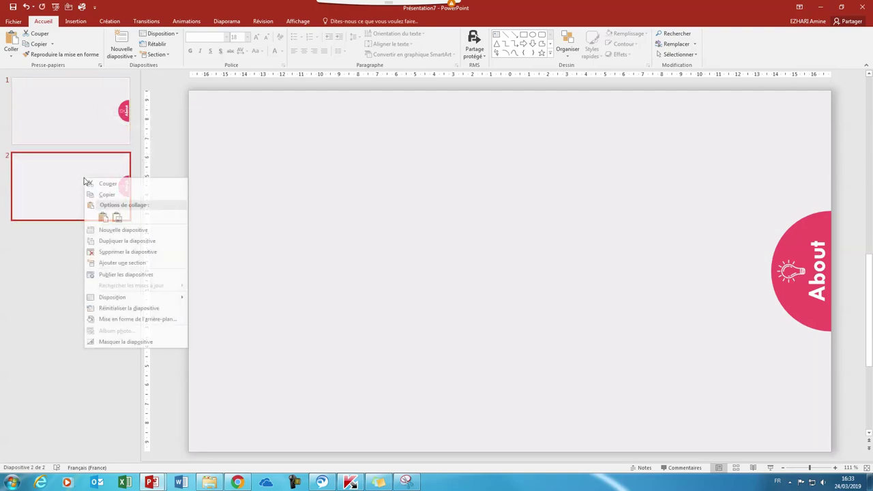
pyautogui.click(102, 242)
pyautogui.rightClick(75, 252)
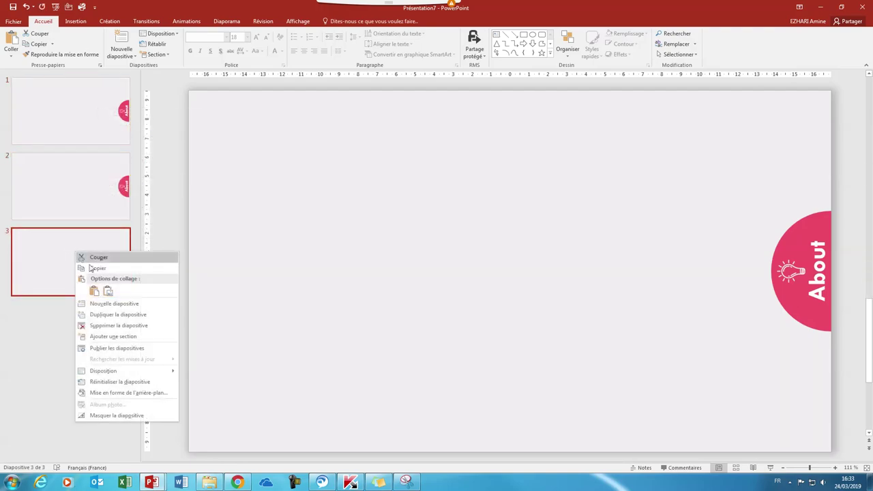
pyautogui.click(106, 315)
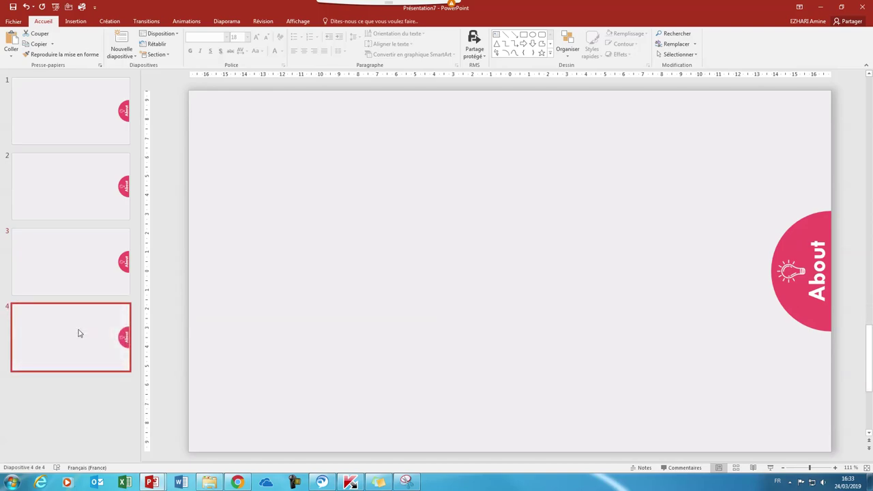
pyautogui.rightClick(79, 329)
pyautogui.click(112, 222)
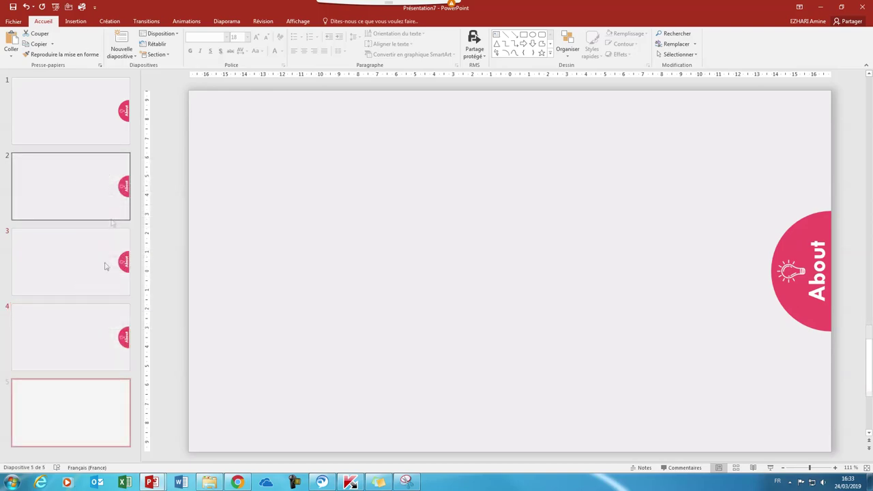
pyautogui.rightClick(86, 403)
pyautogui.click(111, 294)
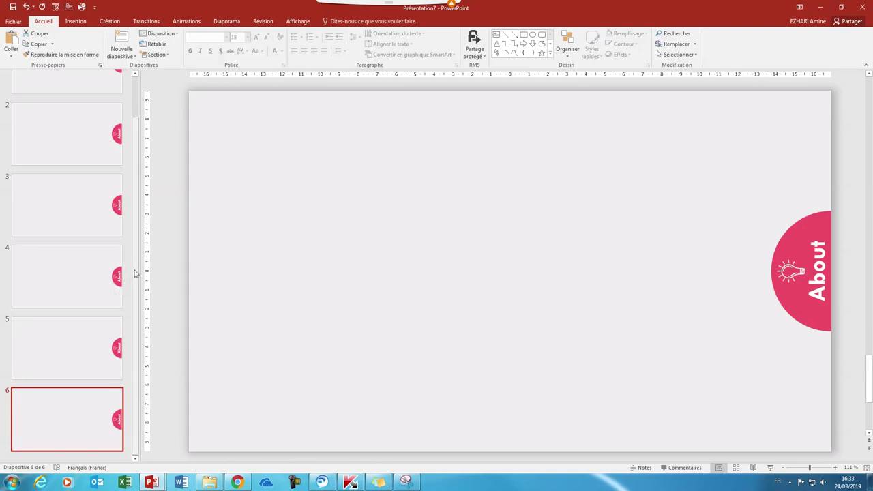
# - Go back to the top of the slide list and step through to slide 2
pyautogui.scroll(2, 139, 217)
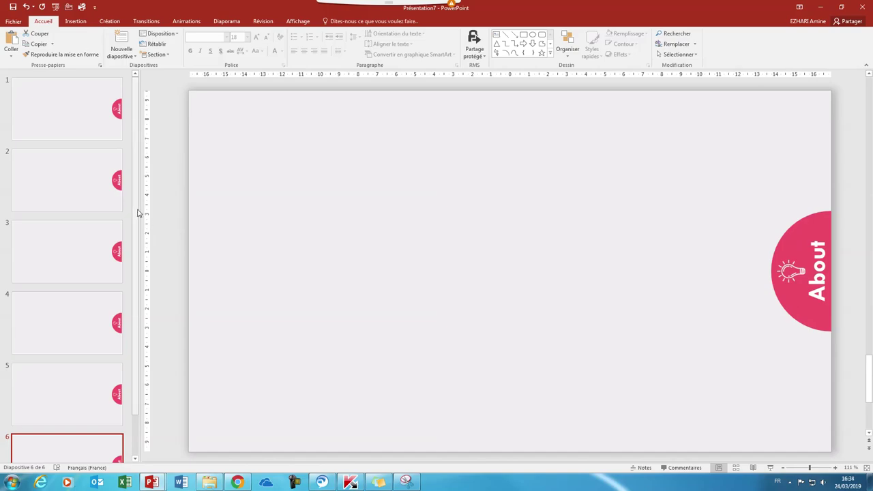
pyautogui.click(82, 113)
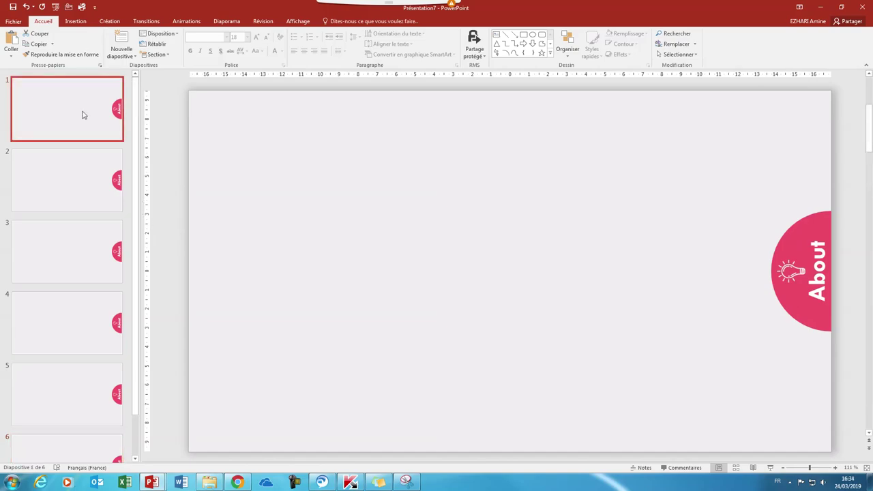
pyautogui.click(85, 177)
# - Fill slide 2's half-circle tab with light teal and change its label to 'History'
pyautogui.click(810, 237)
pyautogui.click(793, 239)
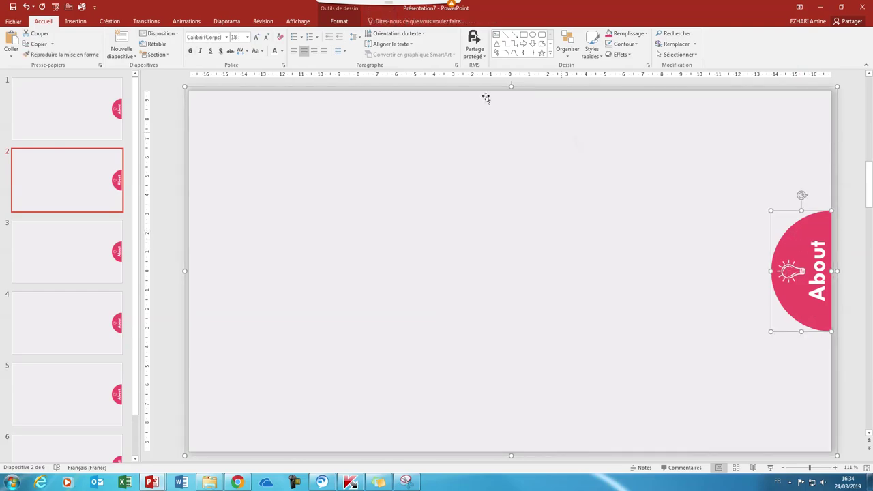
pyautogui.click(339, 21)
pyautogui.click(343, 35)
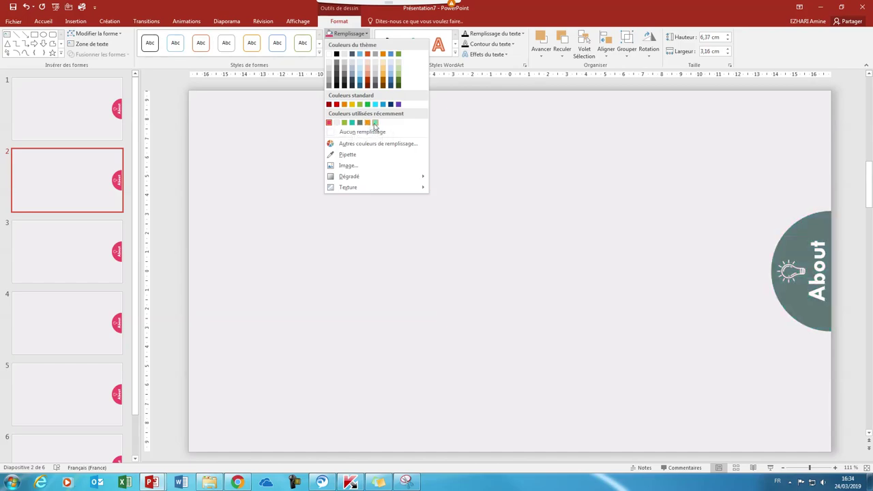
pyautogui.click(374, 122)
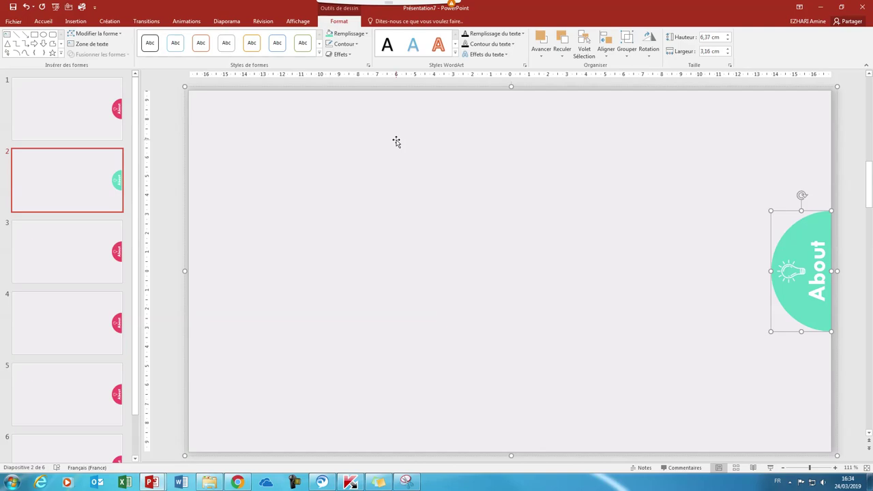
pyautogui.click(818, 260)
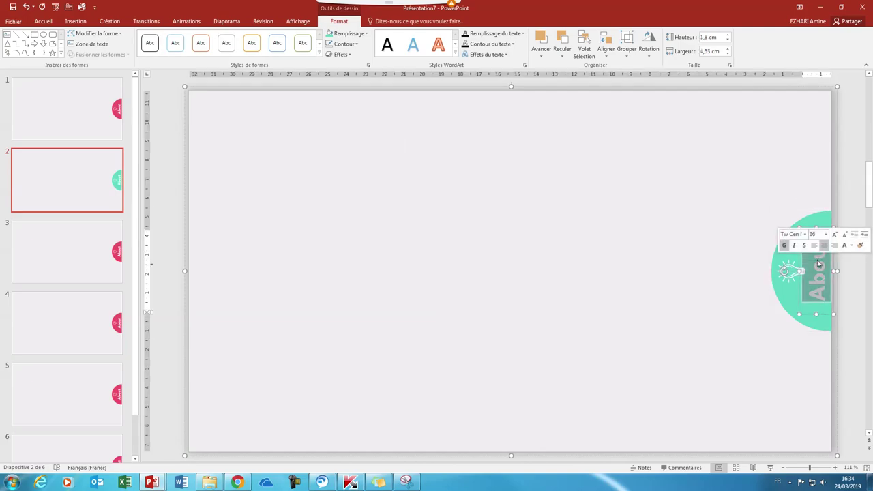
pyautogui.write('History')
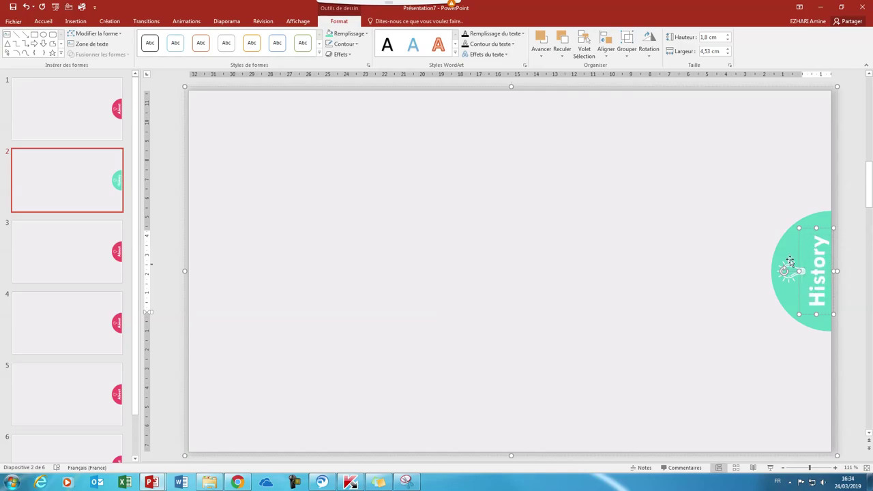
# - Move to slide 3 and select its half-circle About tab shape
pyautogui.click(105, 247)
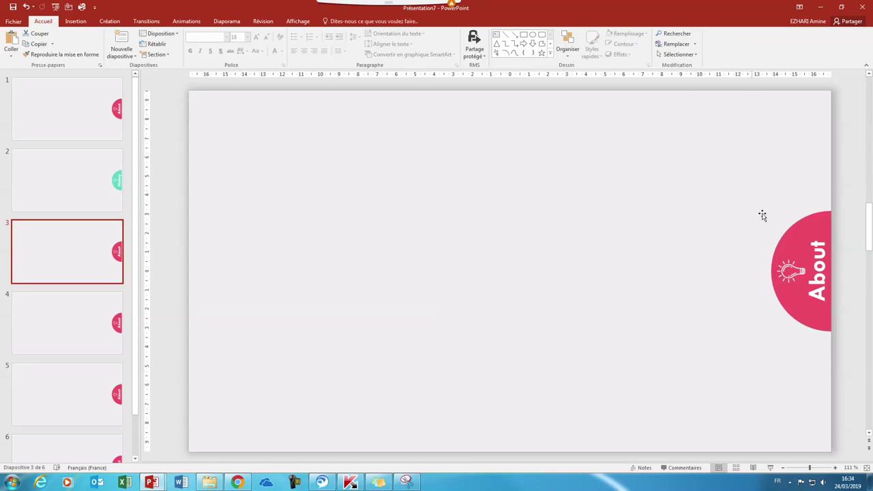
pyautogui.click(788, 239)
pyautogui.click(788, 238)
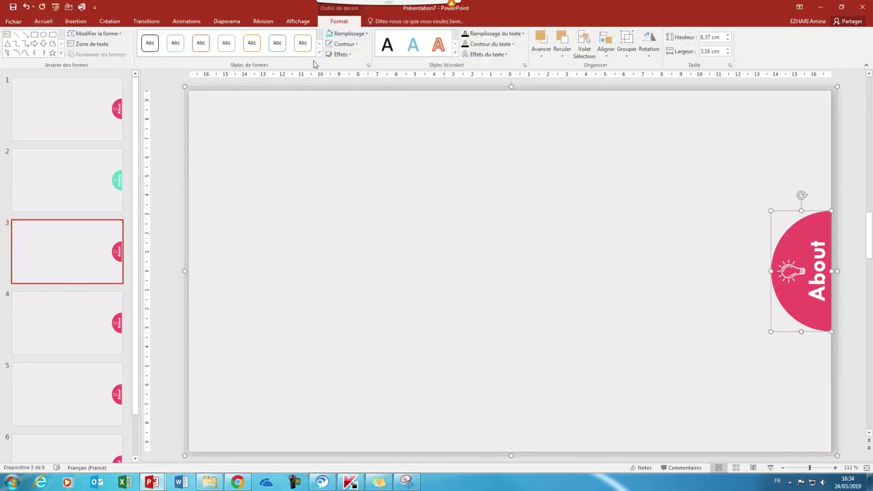
# - Fill slide 3's tab with orange and relabel it 'Timeline'
pyautogui.click(330, 33)
pyautogui.click(349, 33)
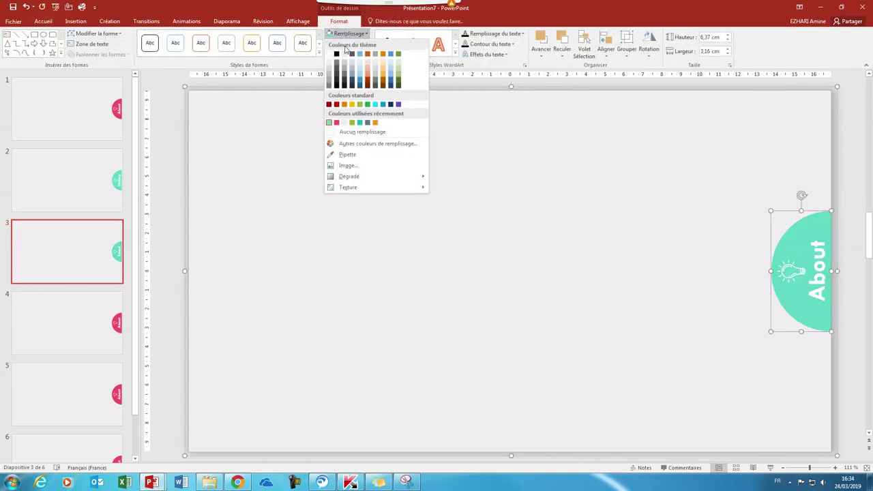
pyautogui.click(374, 122)
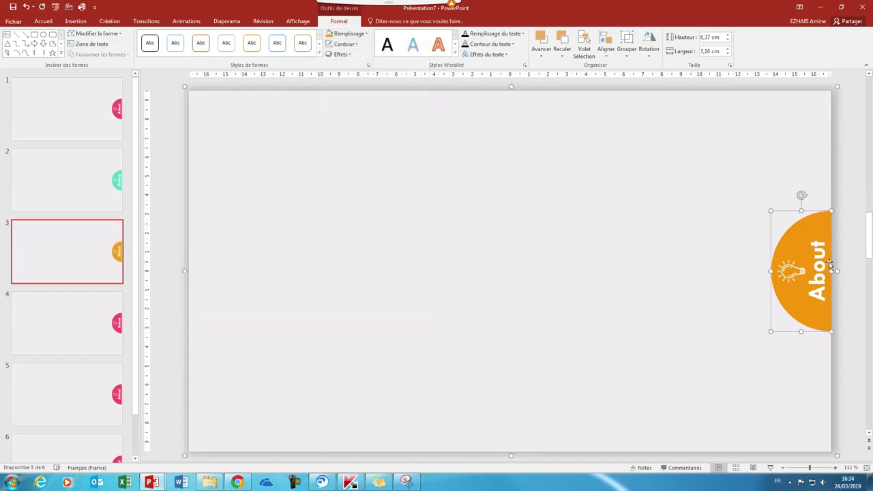
pyautogui.doubleClick(819, 271)
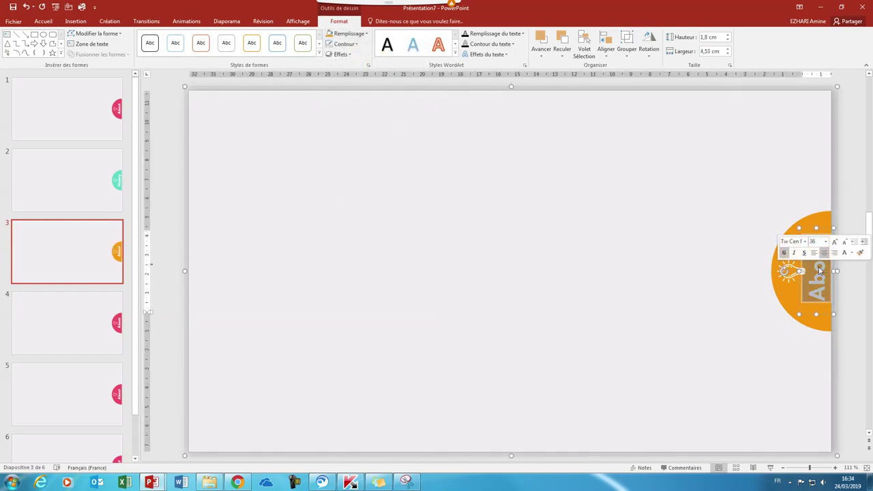
pyautogui.write('Timeline')
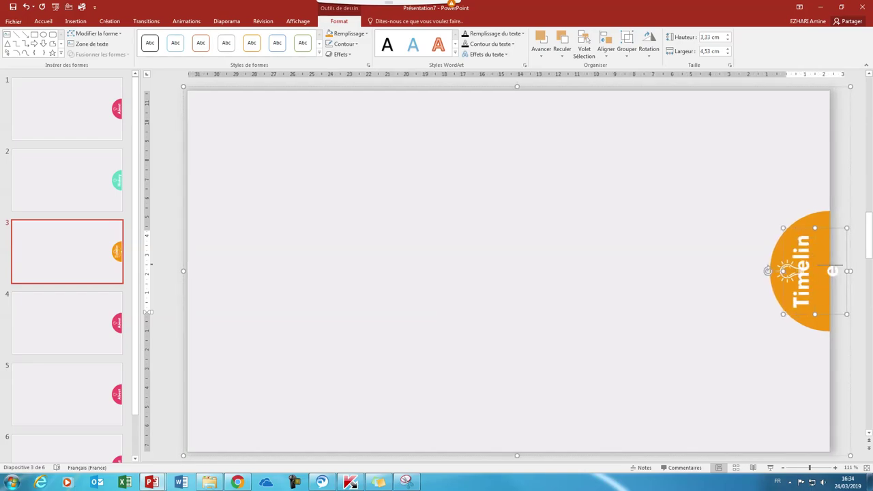
# - Shrink the Timeline label to font size 32, then select slide 4's About tab
pyautogui.click(805, 264)
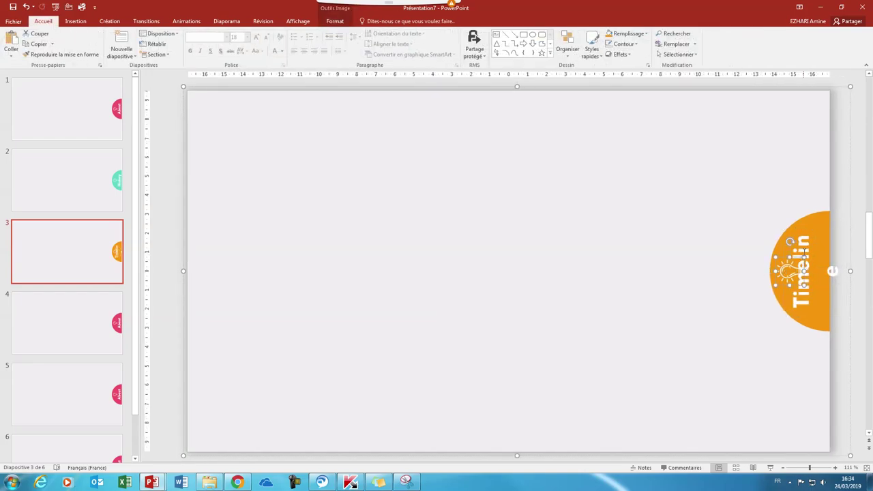
pyautogui.doubleClick(801, 266)
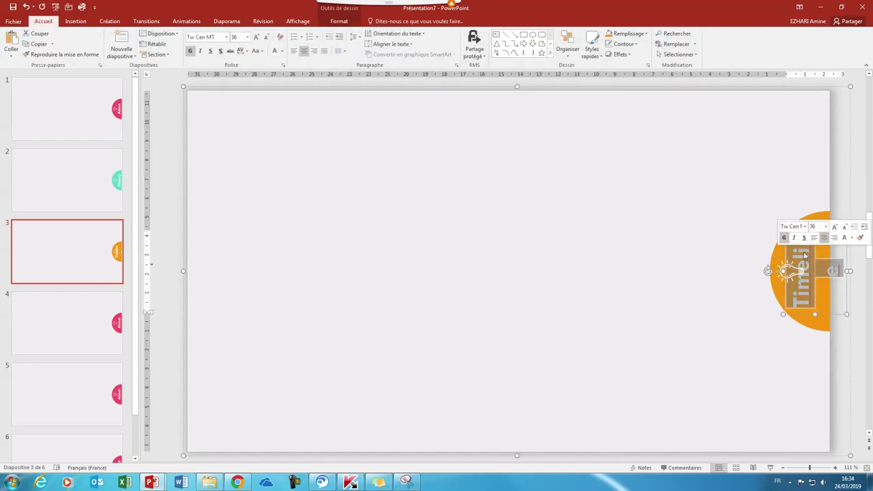
pyautogui.click(265, 38)
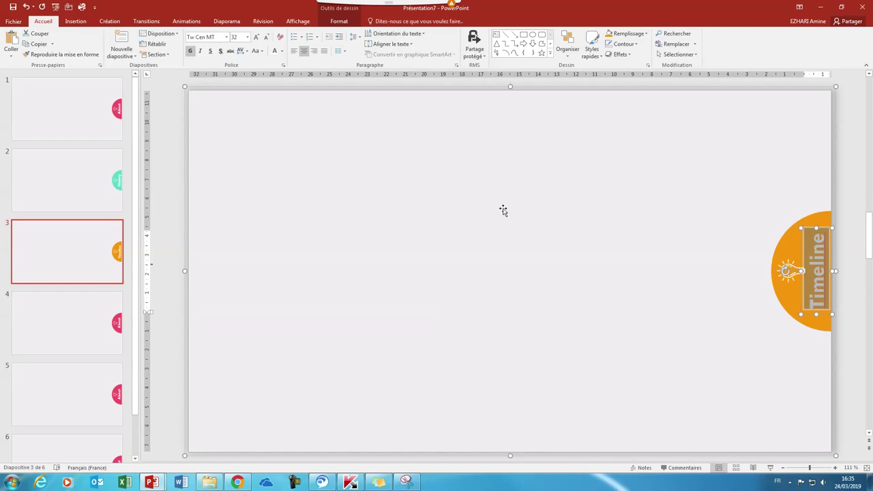
pyautogui.click(103, 316)
pyautogui.click(788, 244)
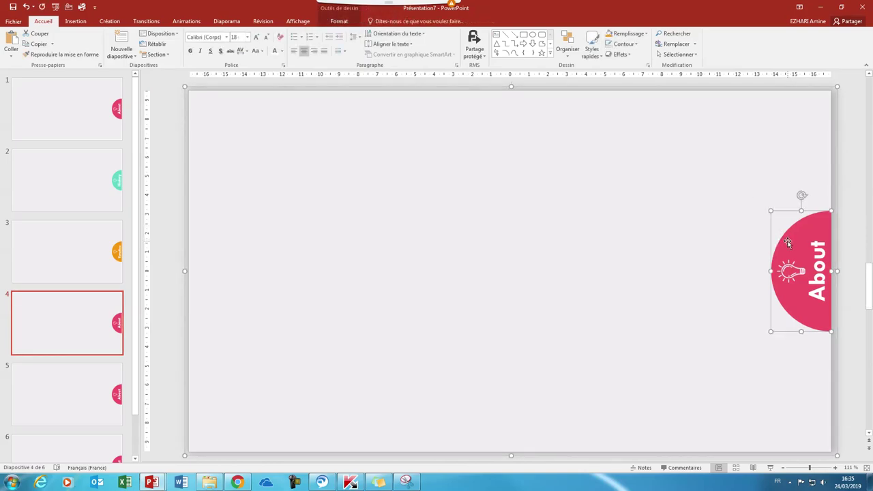
# - Fill slide 4's tab with dark grey-green and relabel it 'Teams'
pyautogui.click(339, 22)
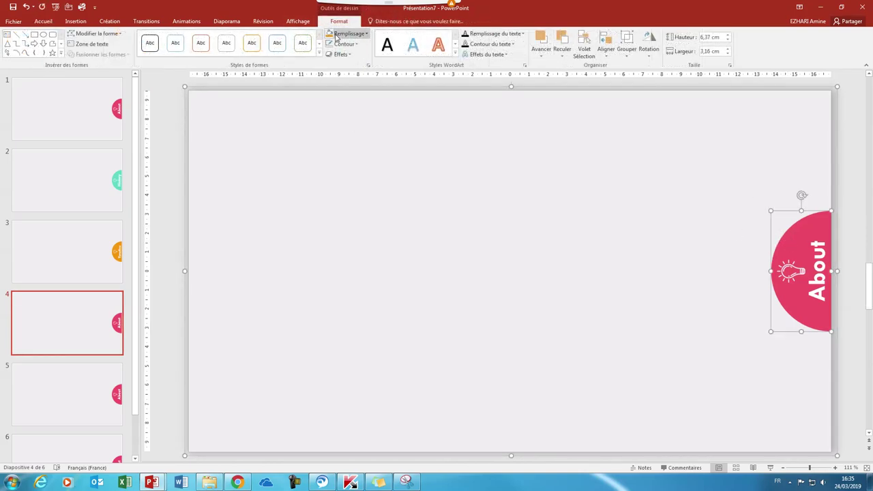
pyautogui.click(337, 37)
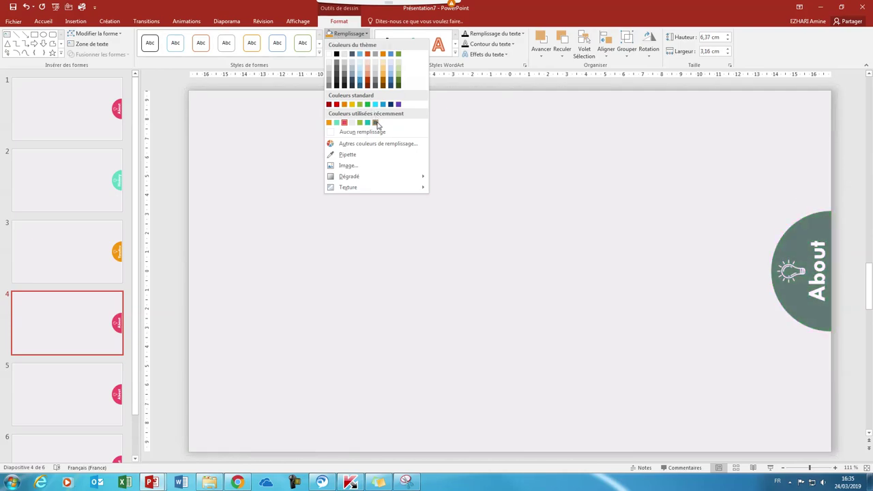
pyautogui.click(376, 123)
pyautogui.click(816, 261)
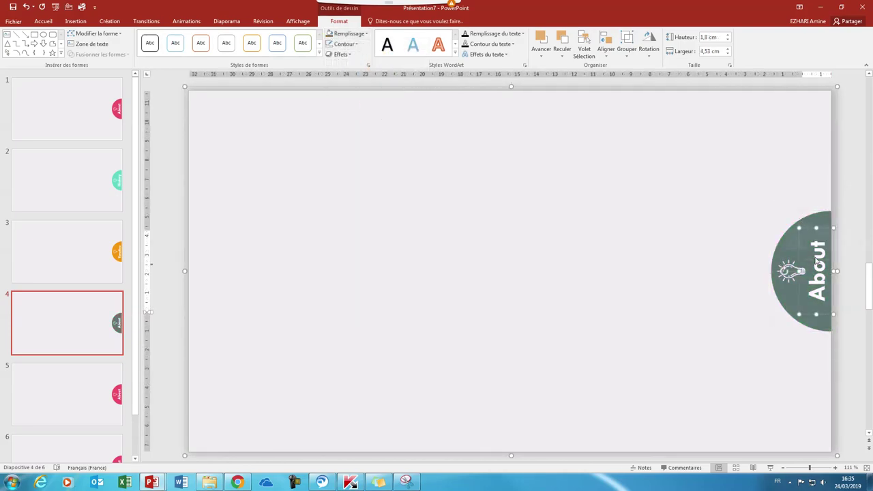
pyautogui.write('Teams')
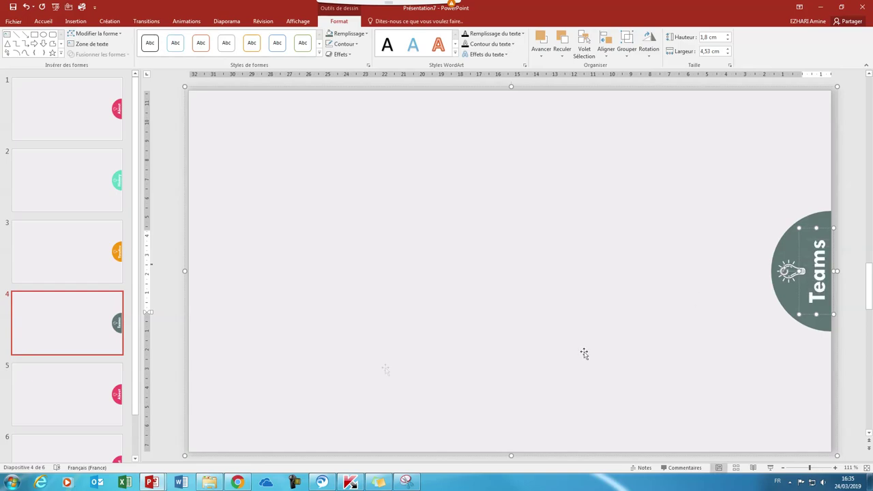
# - Move to slide 5 and select its pink About tab shape for a new fill colour
pyautogui.click(86, 390)
pyautogui.click(795, 234)
pyautogui.click(793, 233)
pyautogui.click(355, 36)
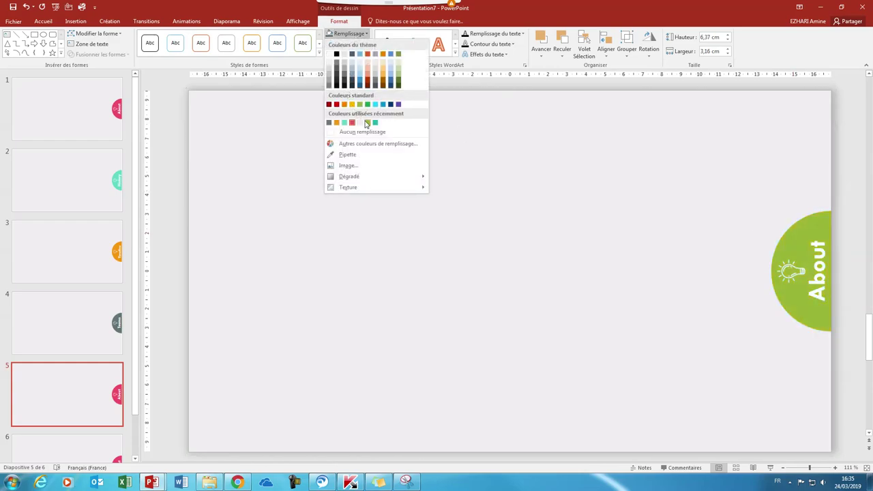
# - Fill slide 5's tab with green and relabel it 'Services'
pyautogui.click(367, 123)
pyautogui.click(819, 269)
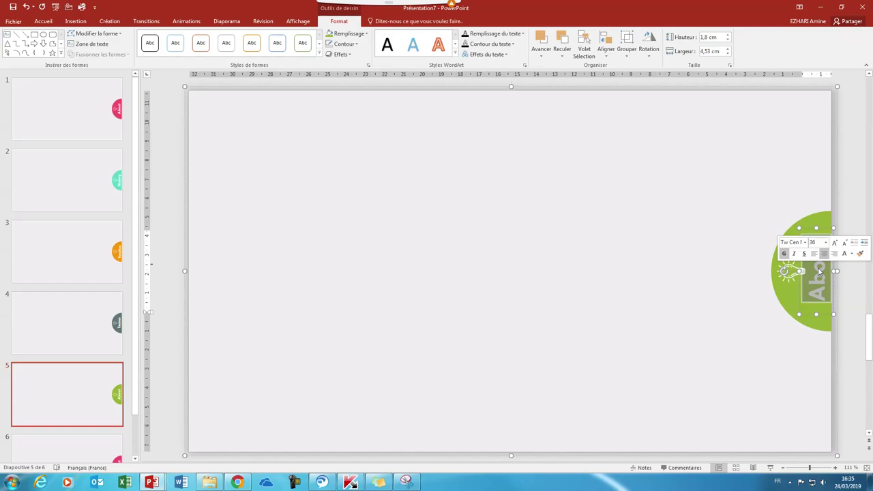
pyautogui.write('Services')
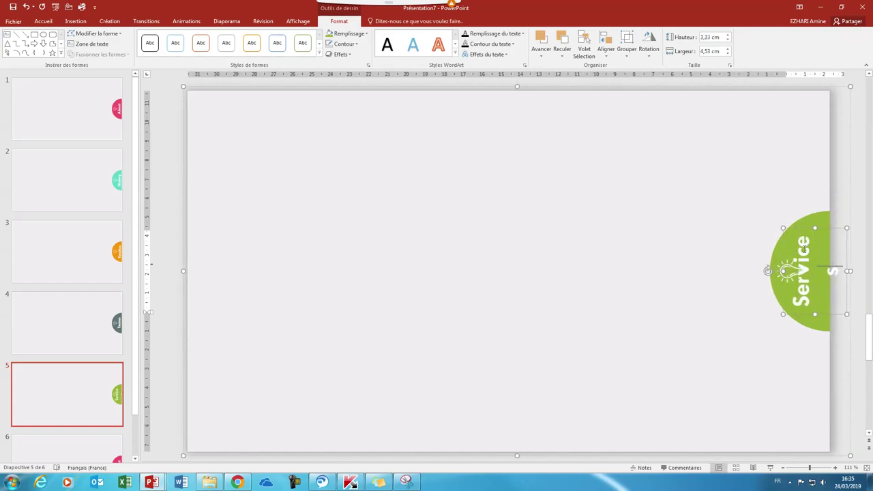
pyautogui.tripleClick(804, 249)
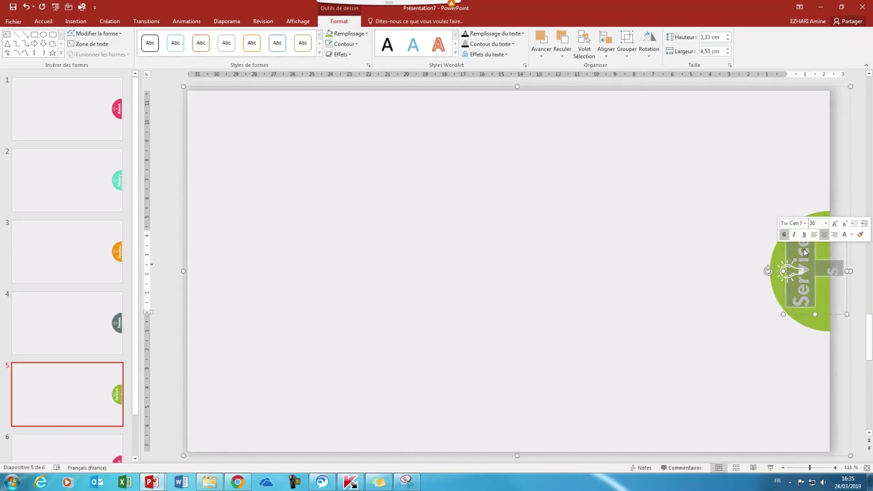
pyautogui.click(76, 21)
pyautogui.click(43, 21)
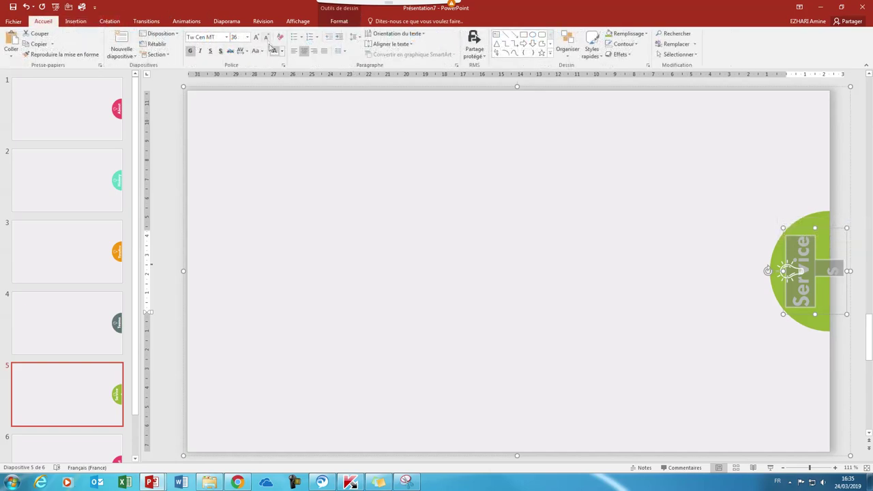
pyautogui.click(577, 298)
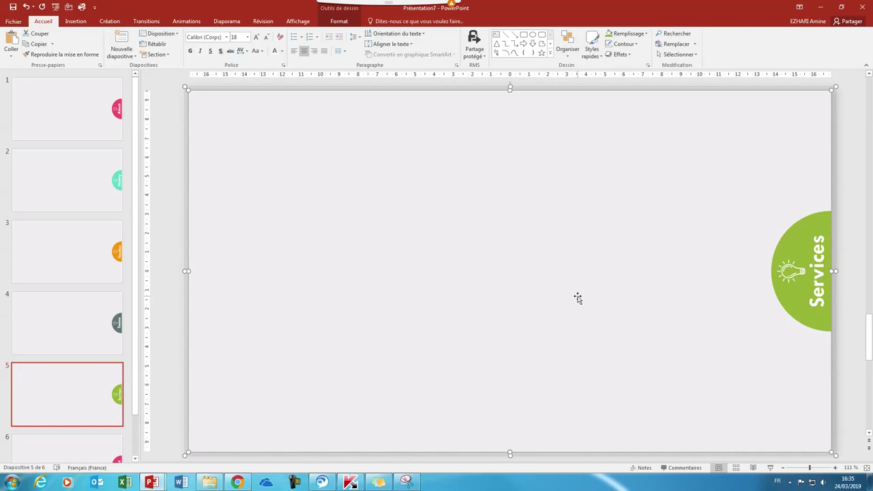
# - Reselect the green Services tab and move on to slide 6
pyautogui.click(792, 248)
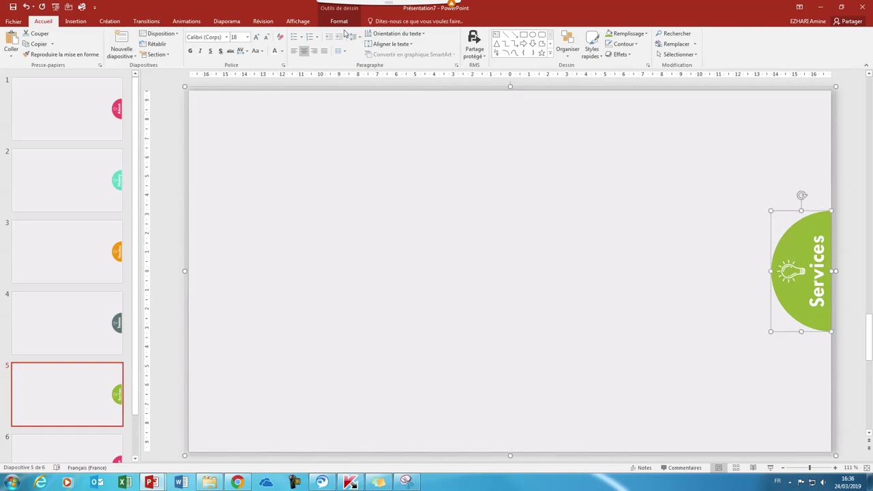
pyautogui.scroll(-1, 98, 421)
pyautogui.click(98, 421)
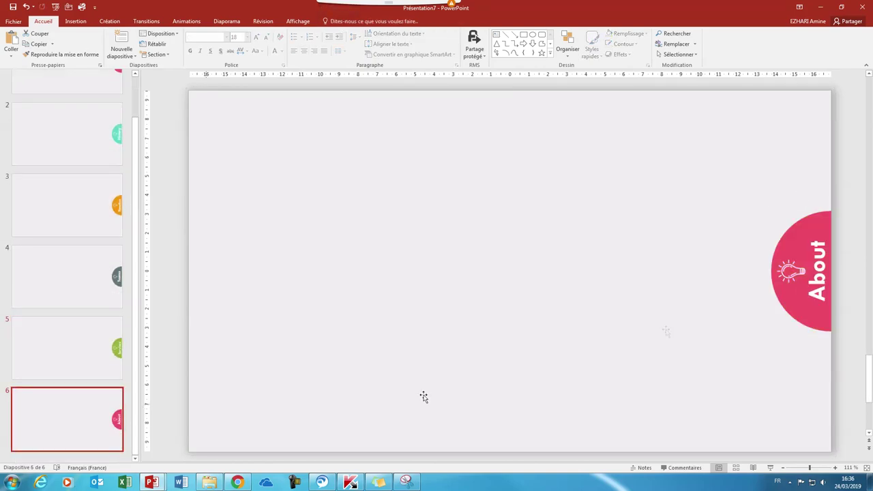
# - Fill slide 6's half-circle tab with teal
pyautogui.click(793, 240)
pyautogui.click(798, 250)
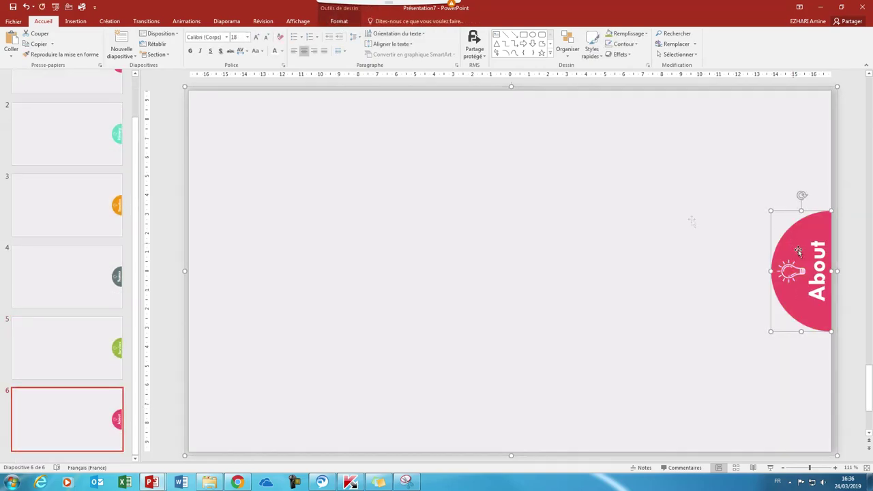
pyautogui.click(340, 22)
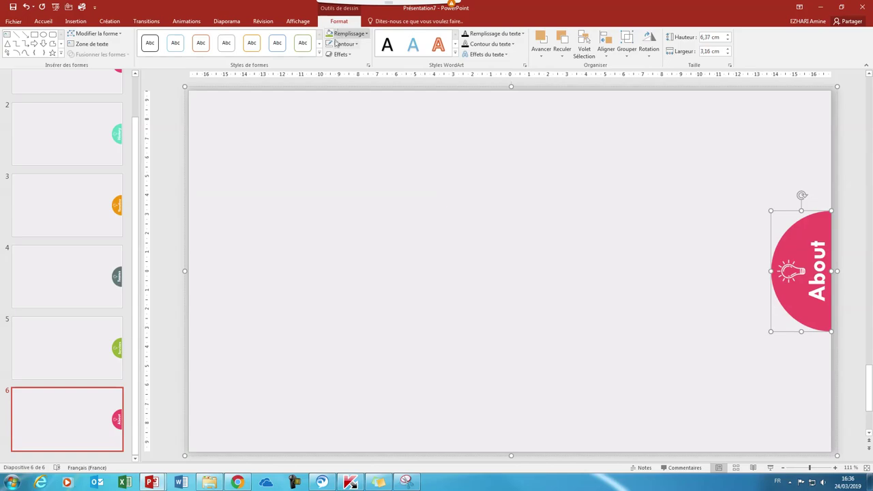
pyautogui.click(345, 34)
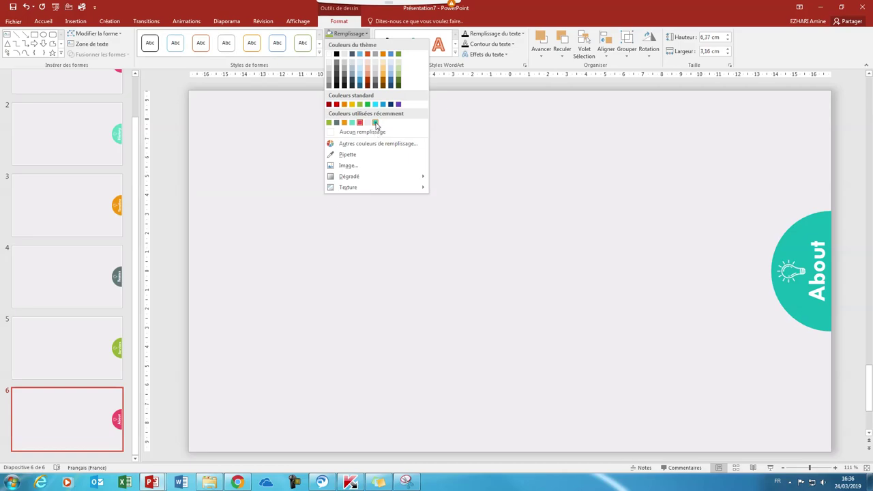
pyautogui.click(375, 123)
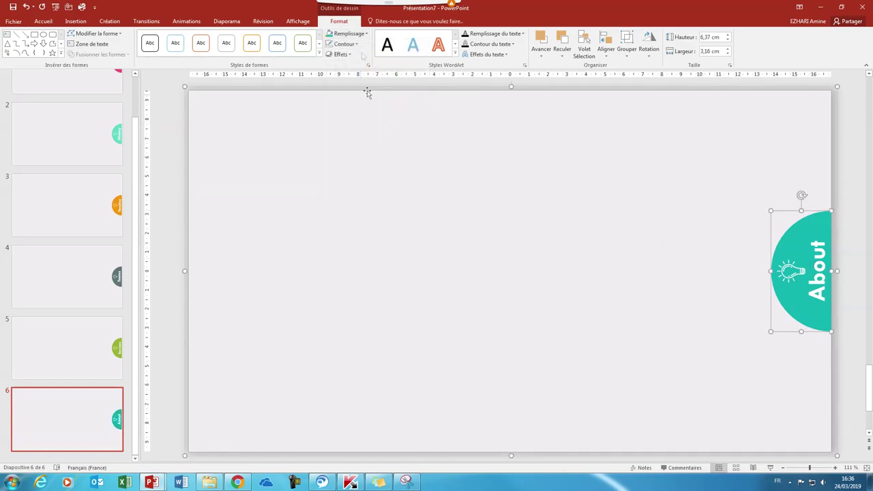
pyautogui.click(351, 34)
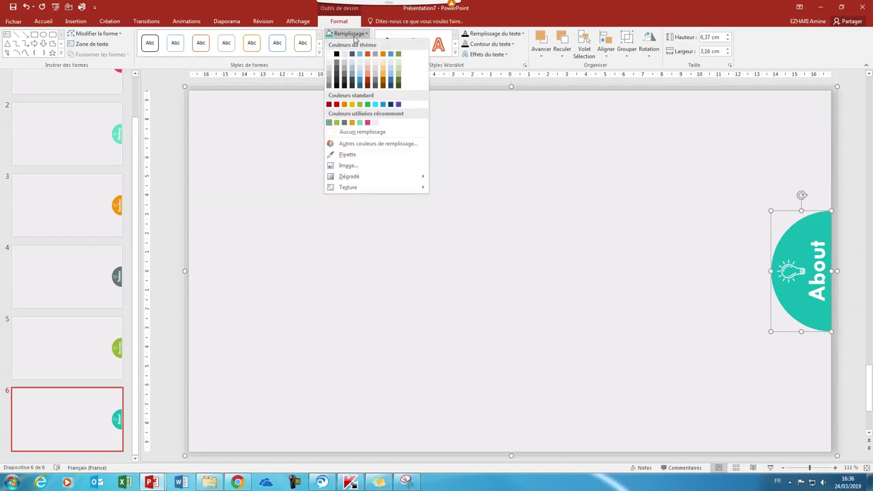
pyautogui.click(811, 254)
# - Relabel the teal tab 'Follow' and return to slide 2
pyautogui.doubleClick(818, 261)
pyautogui.write('Follo')
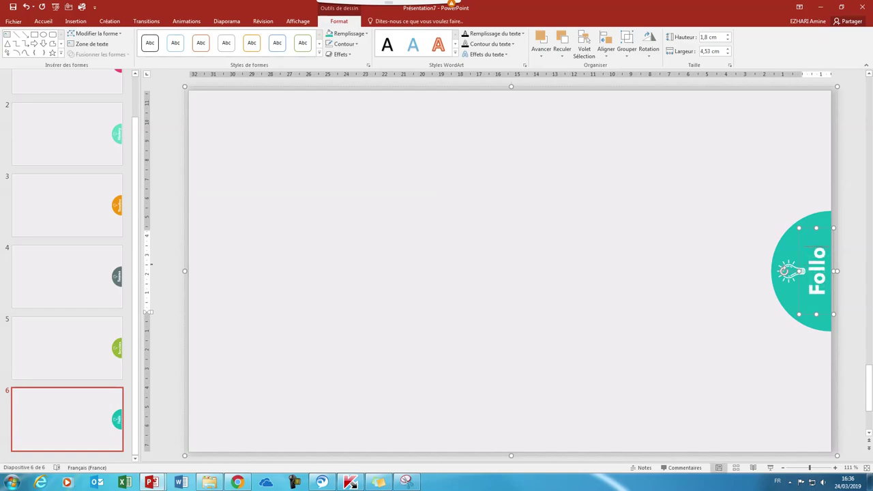
pyautogui.write('w')
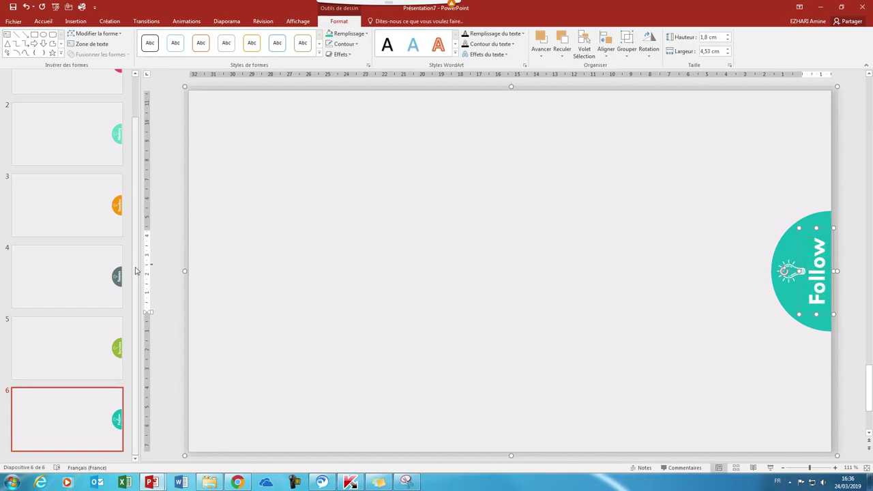
pyautogui.scroll(3, 116, 204)
pyautogui.click(116, 182)
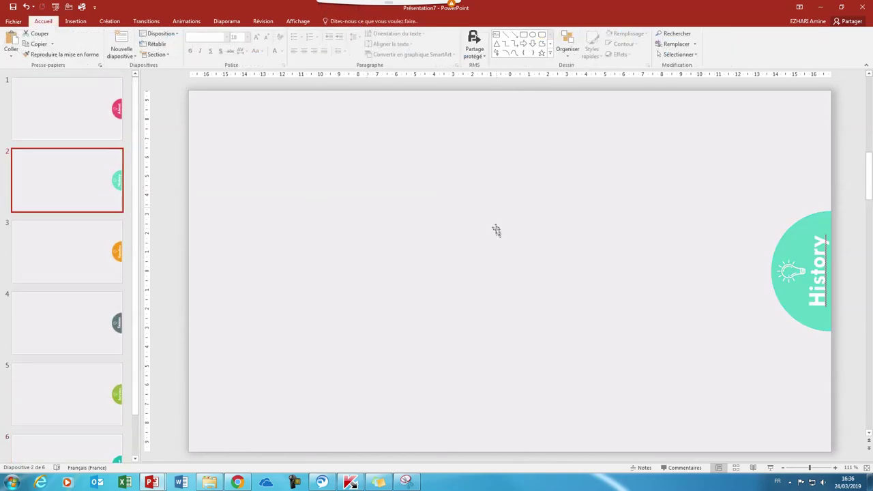
# - Cut the History tab from slide 2 and paste it onto slide 1, just left of About
pyautogui.click(665, 197)
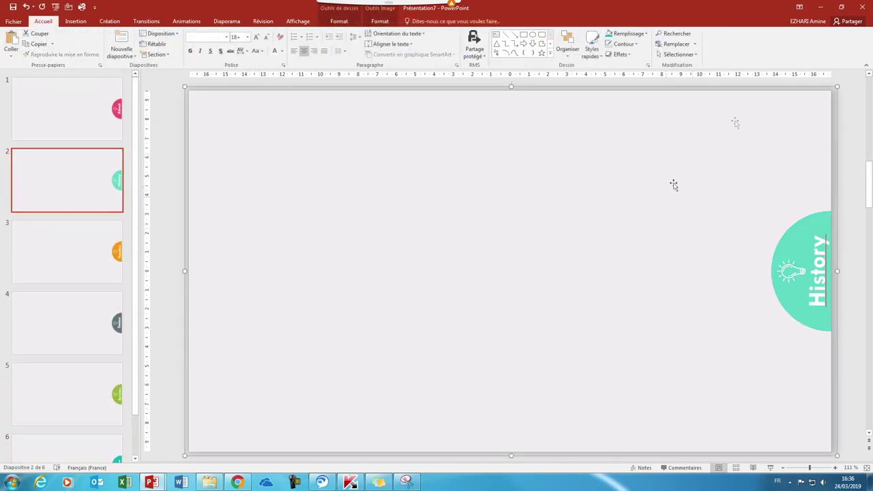
pyautogui.click(38, 34)
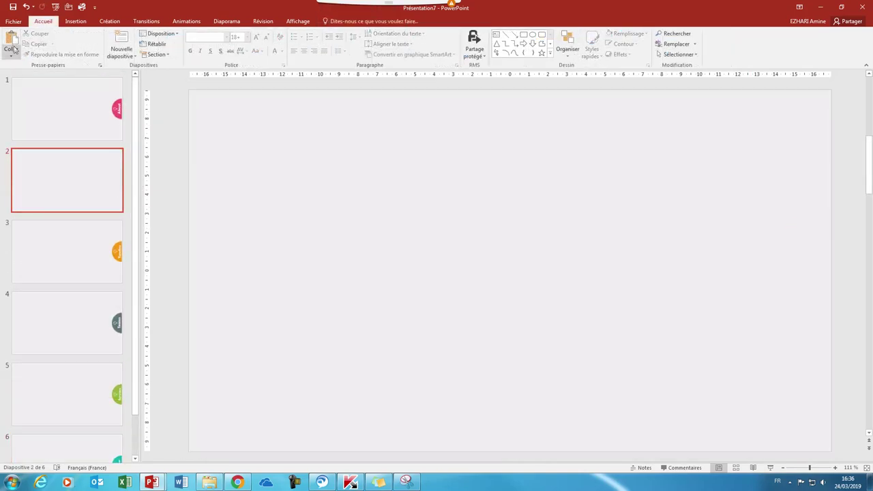
pyautogui.click(69, 129)
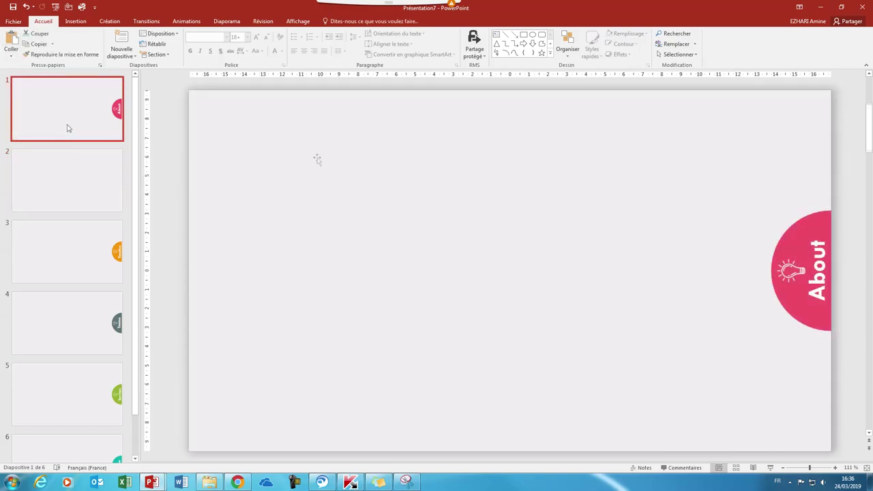
pyautogui.click(9, 42)
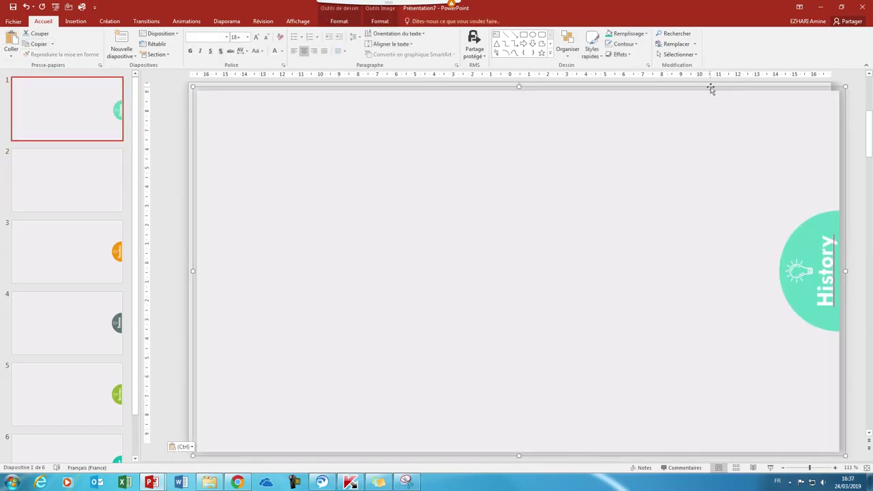
pyautogui.moveTo(844, 150)
pyautogui.mouseDown()
pyautogui.moveTo(804, 143)
pyautogui.moveTo(811, 141)
pyautogui.mouseUp()
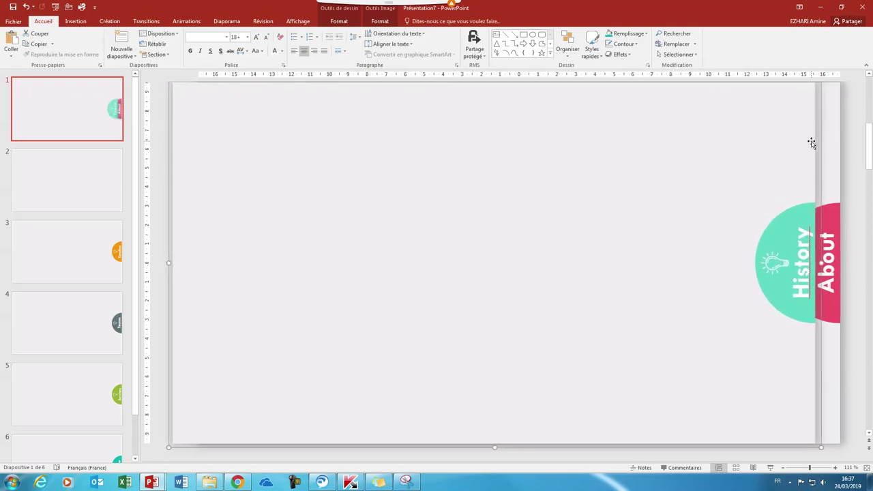
# - Cut the Timeline tab from slide 3 and place it on slide 1, left of History
pyautogui.click(97, 249)
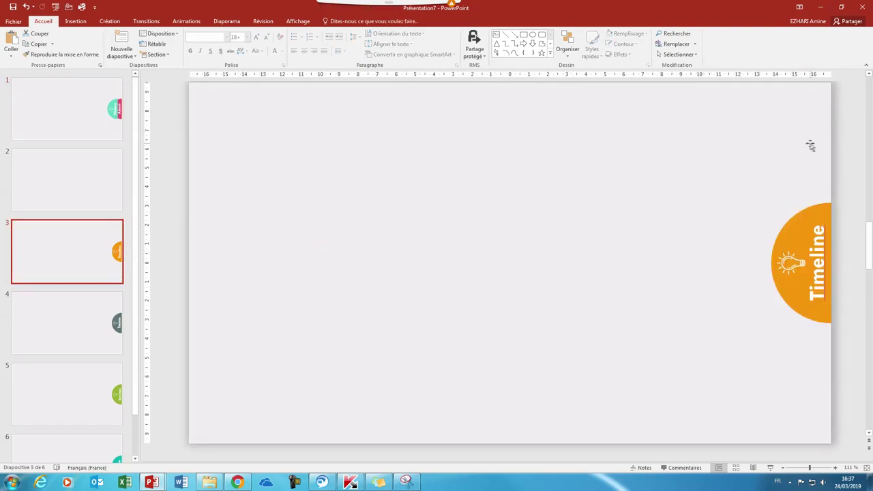
pyautogui.click(40, 34)
pyautogui.click(61, 99)
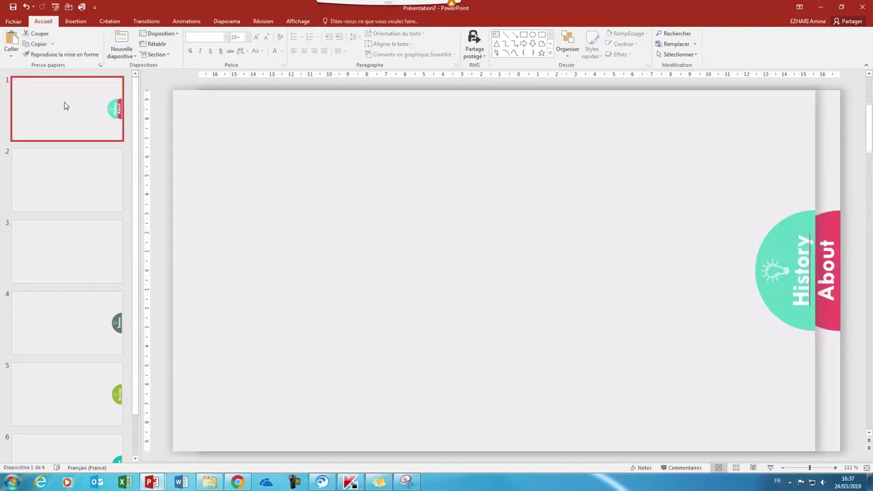
pyautogui.click(13, 41)
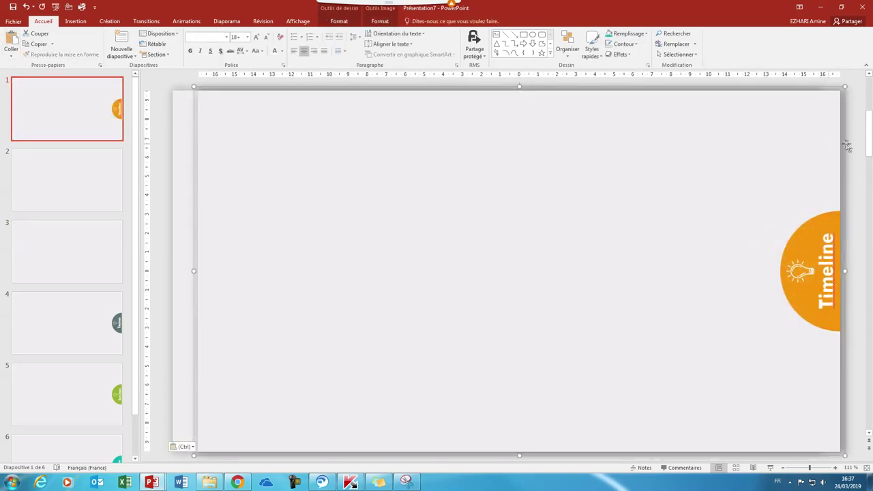
pyautogui.moveTo(845, 142); pyautogui.dragTo(798, 139)
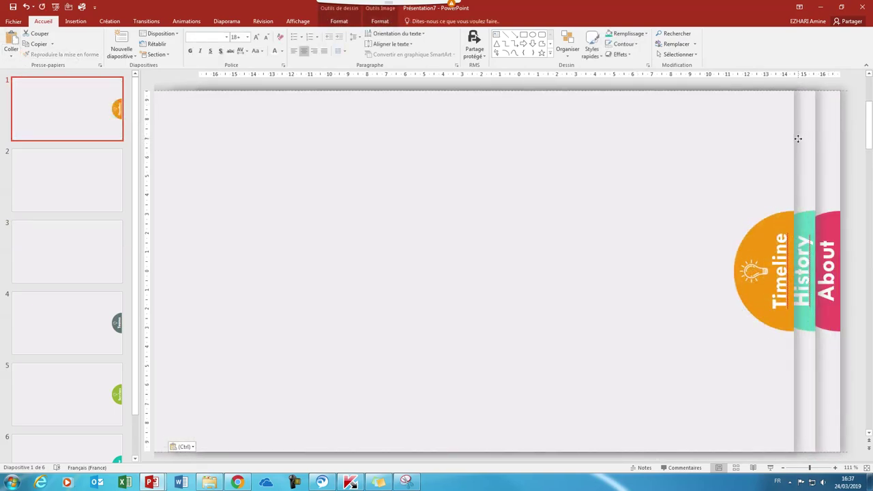
pyautogui.moveTo(798, 140); pyautogui.dragTo(794, 138)
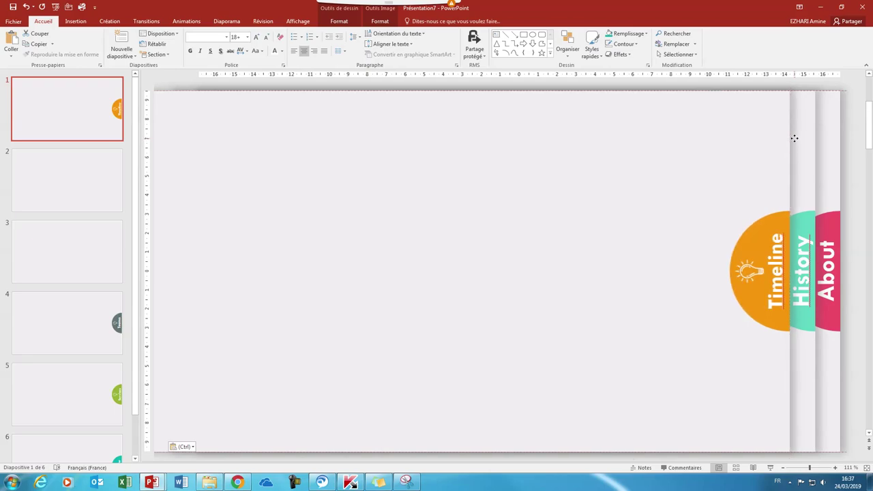
pyautogui.moveTo(794, 139); pyautogui.dragTo(796, 140)
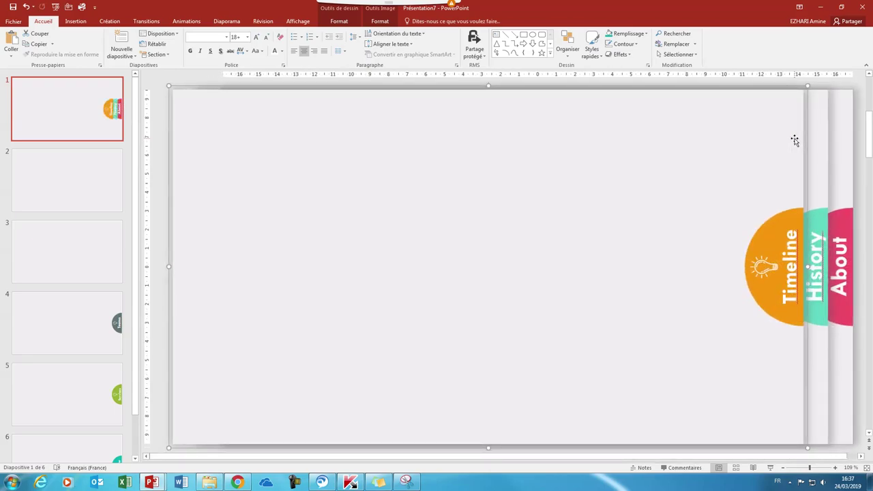
# - Cut the Teams tab from slide 4 and place it on slide 1, left of Timeline
pyautogui.click(94, 308)
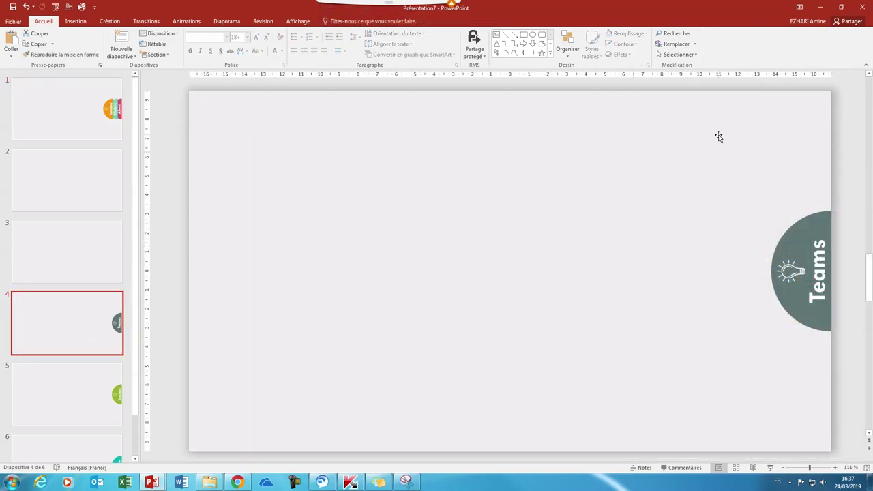
pyautogui.click(35, 33)
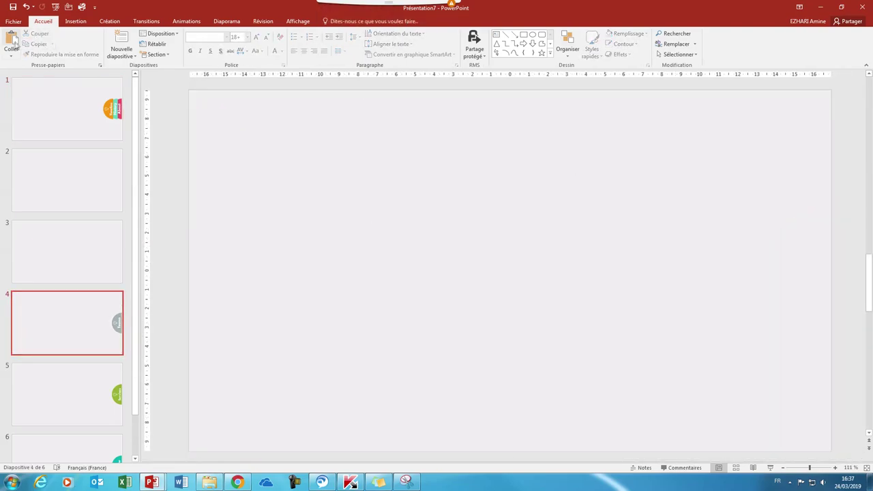
pyautogui.click(47, 124)
pyautogui.click(11, 40)
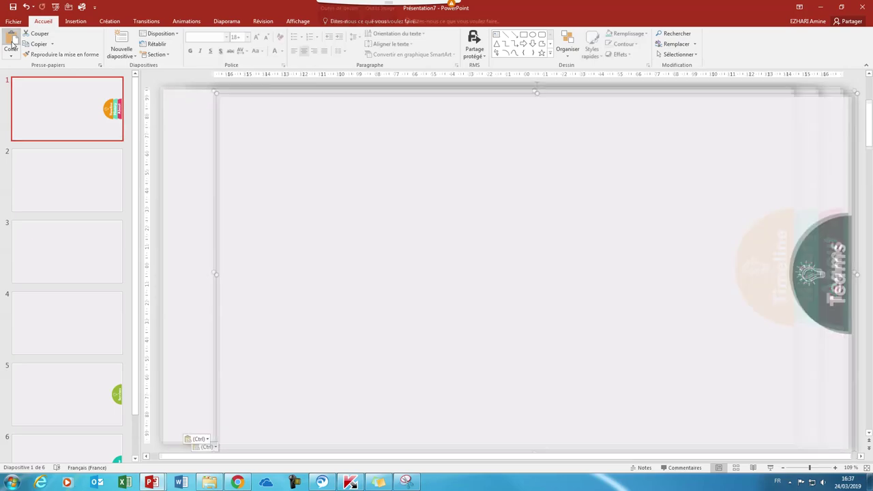
pyautogui.moveTo(849, 127); pyautogui.dragTo(765, 117)
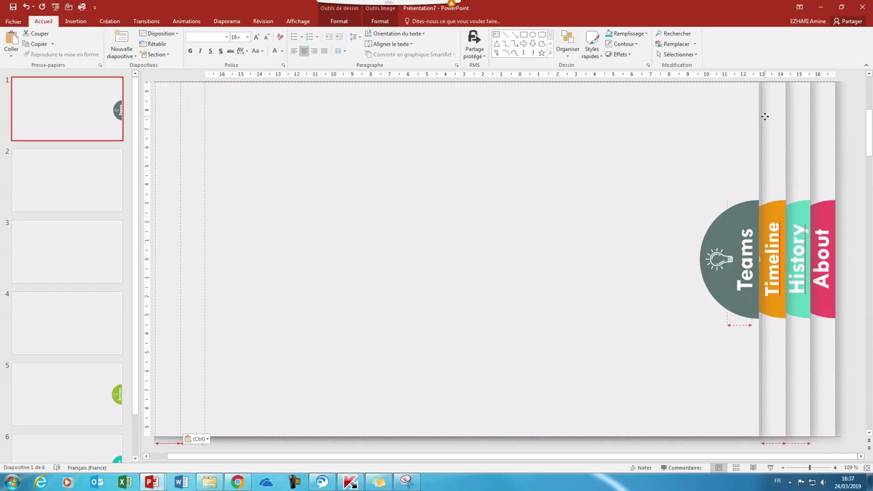
pyautogui.moveTo(765, 117); pyautogui.dragTo(767, 117)
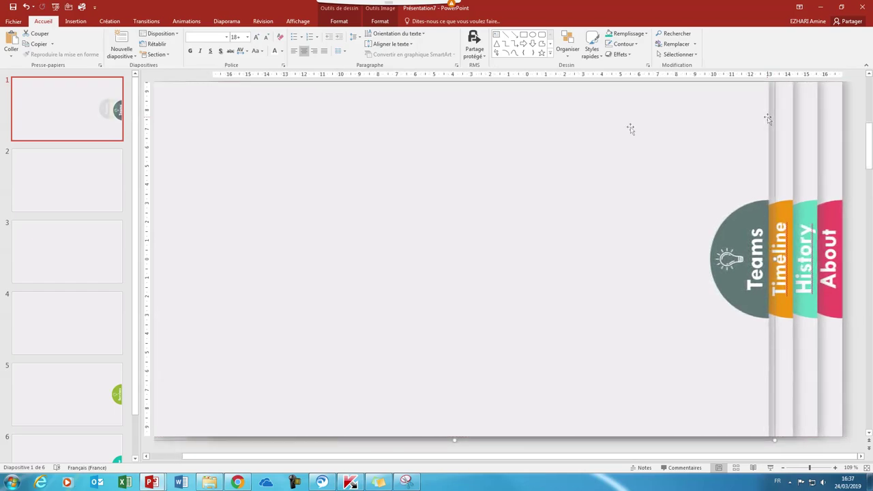
# - Cut the Services tab from slide 5 and place it on slide 1, left of Teams
pyautogui.click(69, 392)
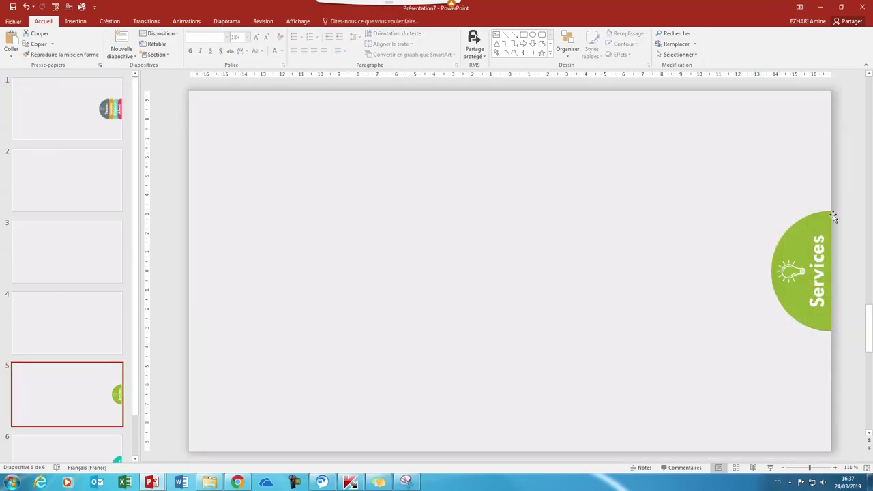
pyautogui.click(36, 33)
pyautogui.click(49, 101)
pyautogui.click(10, 41)
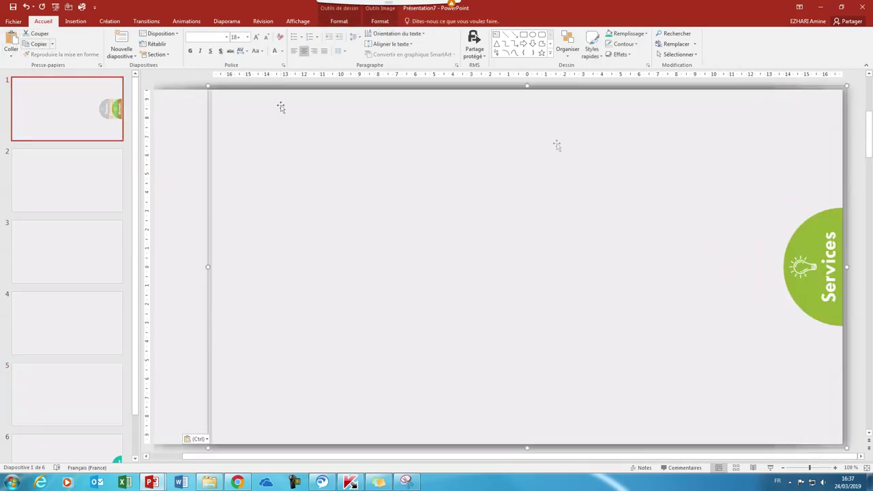
pyautogui.moveTo(845, 173); pyautogui.dragTo(745, 169)
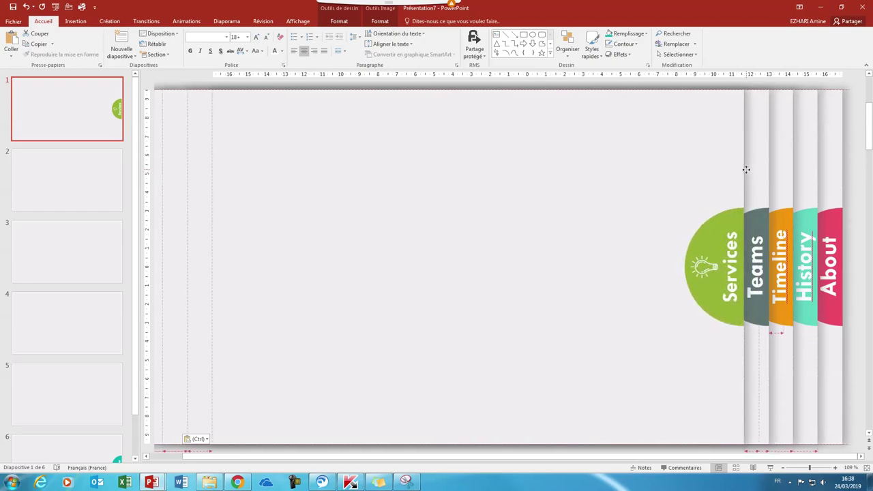
pyautogui.moveTo(746, 169); pyautogui.dragTo(747, 169)
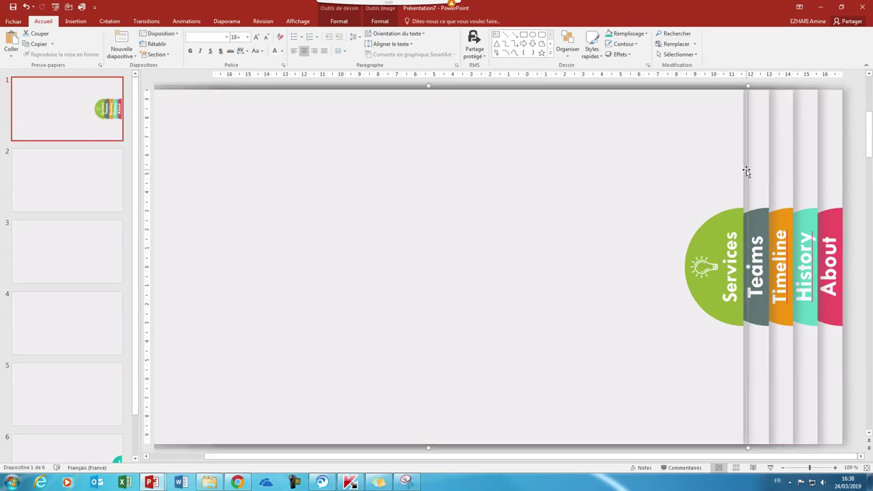
# - Cut the Follow tab from slide 6 and place it on slide 1, left of Services
pyautogui.click(93, 447)
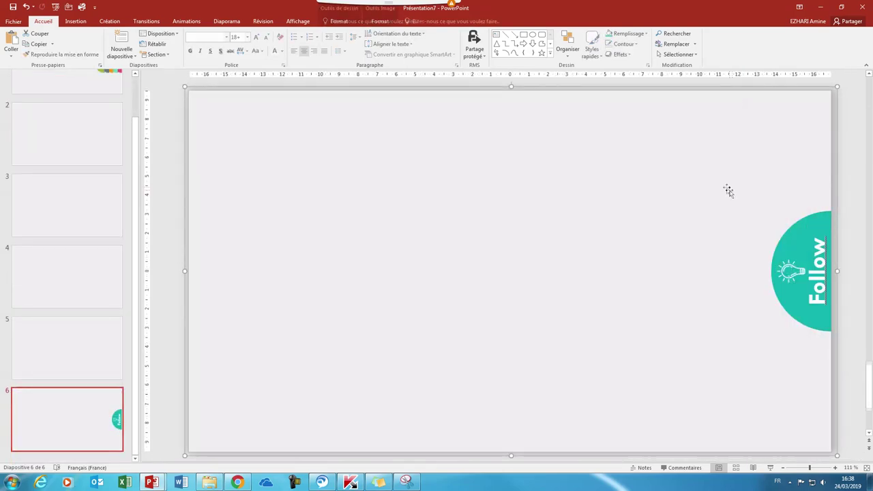
pyautogui.click(32, 33)
pyautogui.click(59, 82)
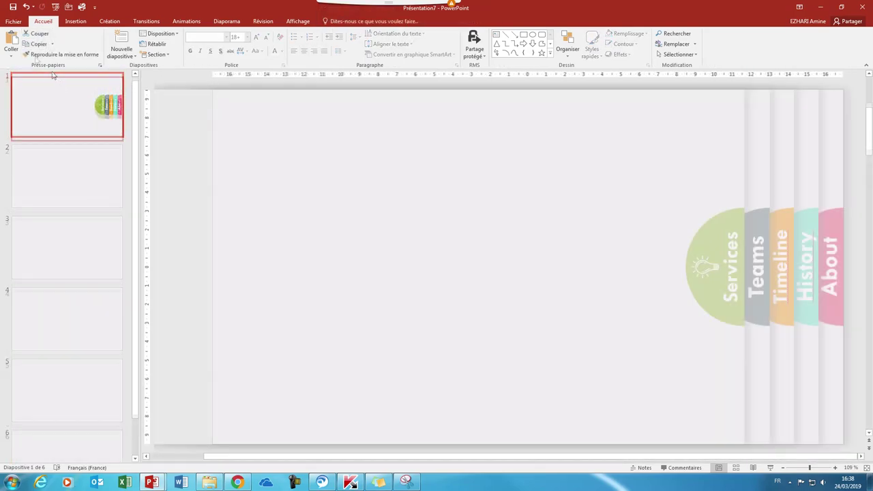
pyautogui.click(10, 40)
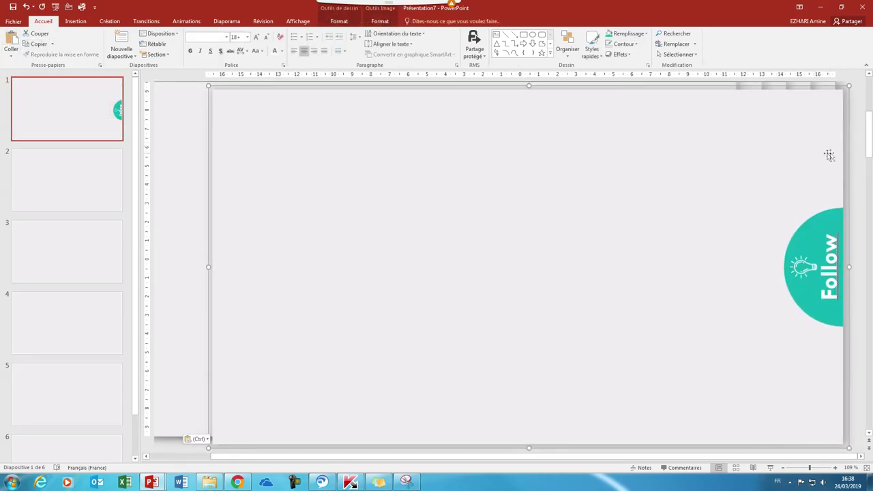
pyautogui.moveTo(847, 156); pyautogui.dragTo(716, 144)
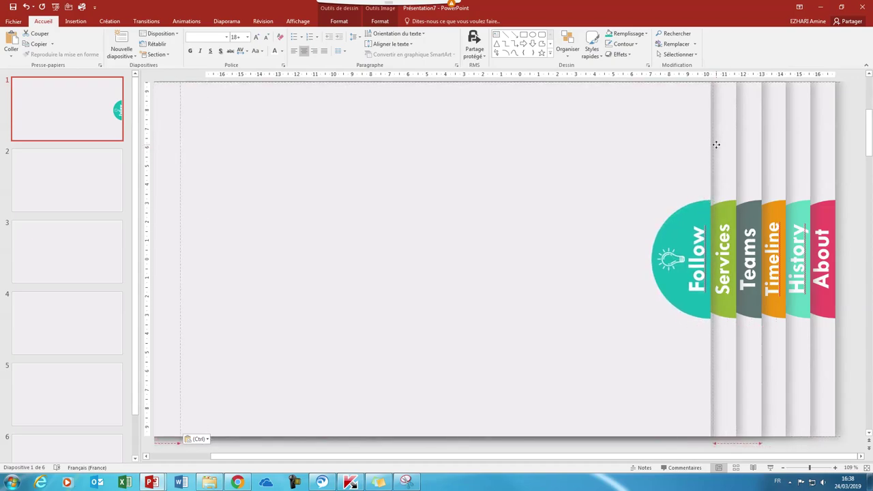
pyautogui.moveTo(716, 145); pyautogui.dragTo(717, 147)
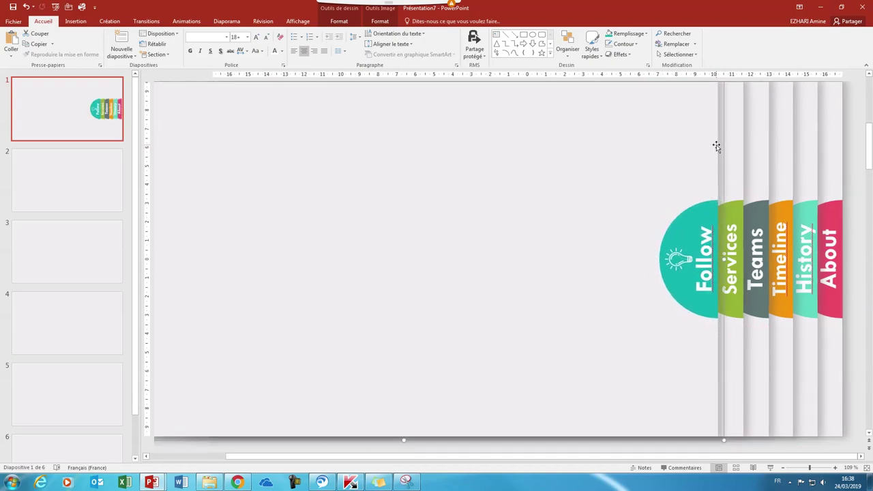
pyautogui.click(748, 258)
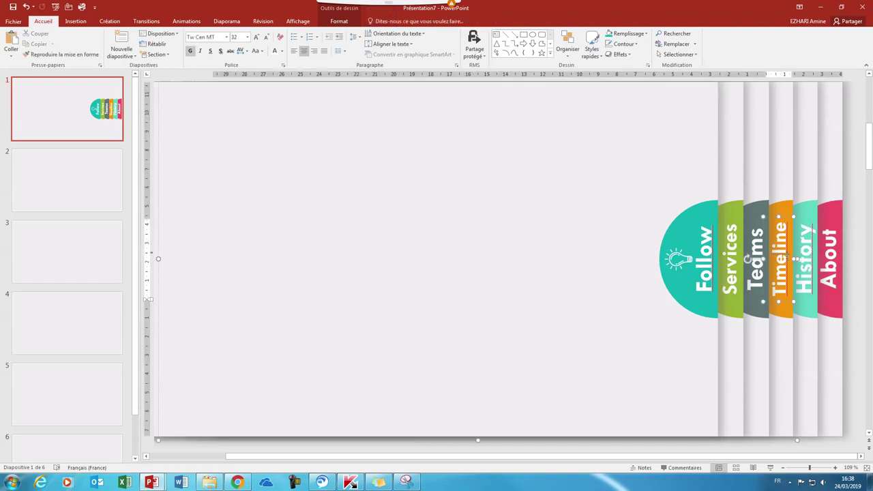
# - Set the selected tab labels' proofing language to English (United States)
pyautogui.click(87, 467)
pyautogui.click(422, 206)
pyautogui.click(453, 284)
pyautogui.click(86, 467)
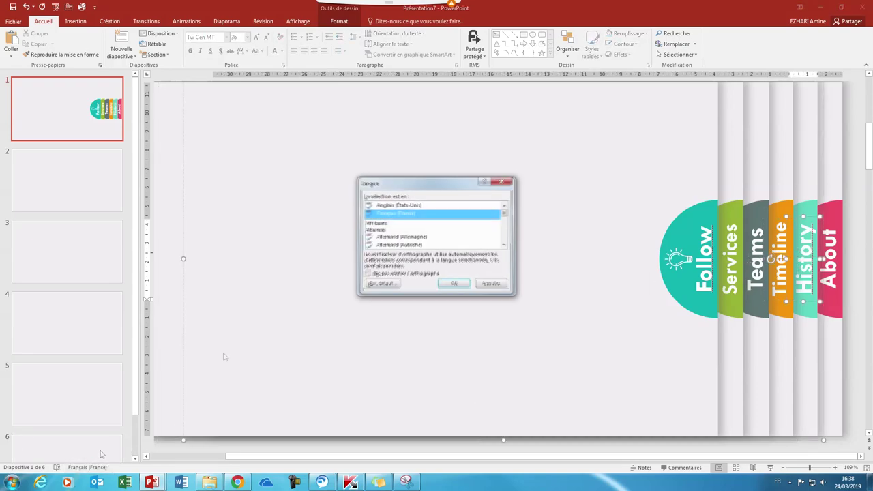
pyautogui.click(409, 206)
pyautogui.click(453, 285)
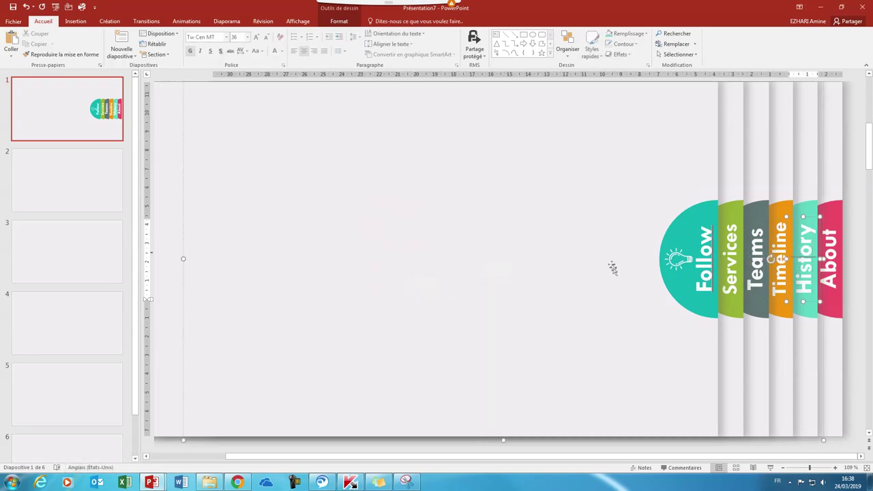
# - Set the Follow label's proofing language to English (United States) as well
pyautogui.click(676, 283)
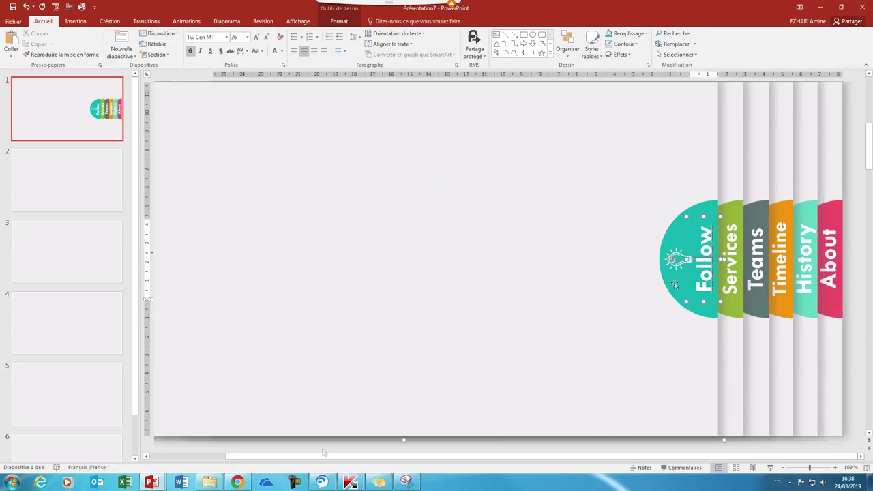
pyautogui.click(87, 467)
pyautogui.click(400, 206)
pyautogui.click(453, 285)
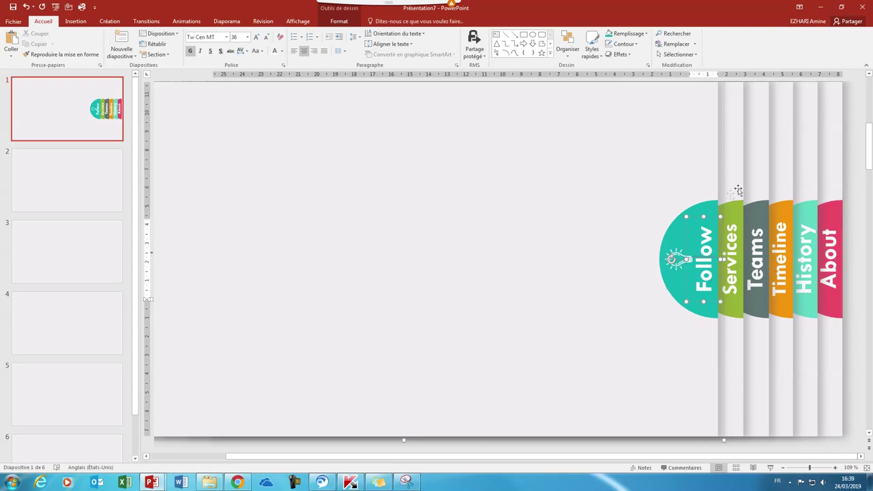
pyautogui.moveTo(811, 469); pyautogui.dragTo(801, 469)
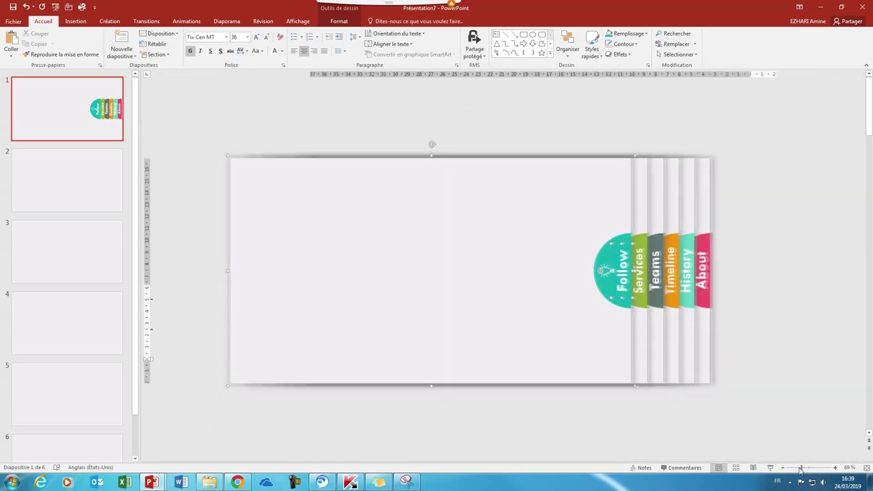
# - Select all the stacked tab pages and drag them left until the tabs reach the slide's left edge
pyautogui.moveTo(732, 136); pyautogui.dragTo(177, 431)
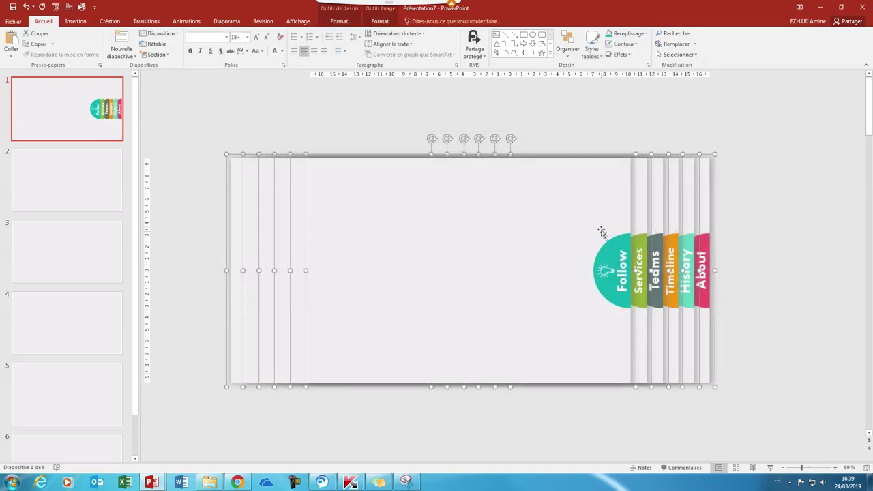
pyautogui.moveTo(552, 225); pyautogui.dragTo(489, 223)
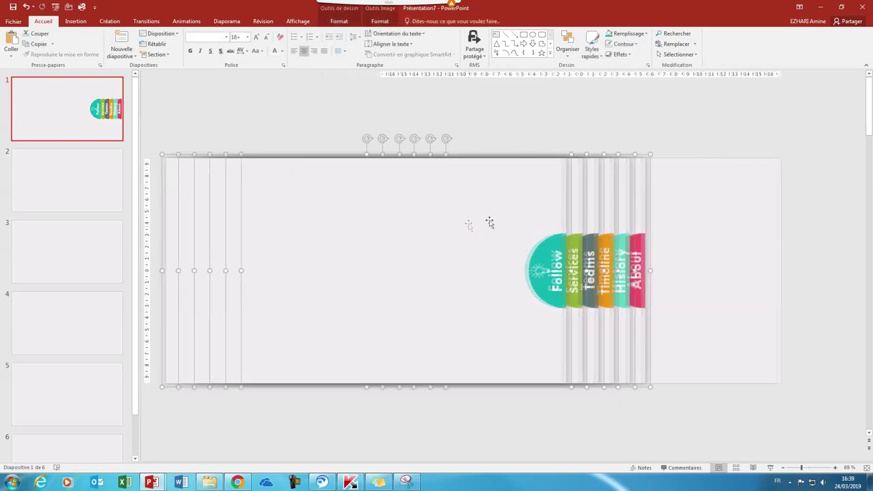
pyautogui.moveTo(545, 214); pyautogui.dragTo(512, 210)
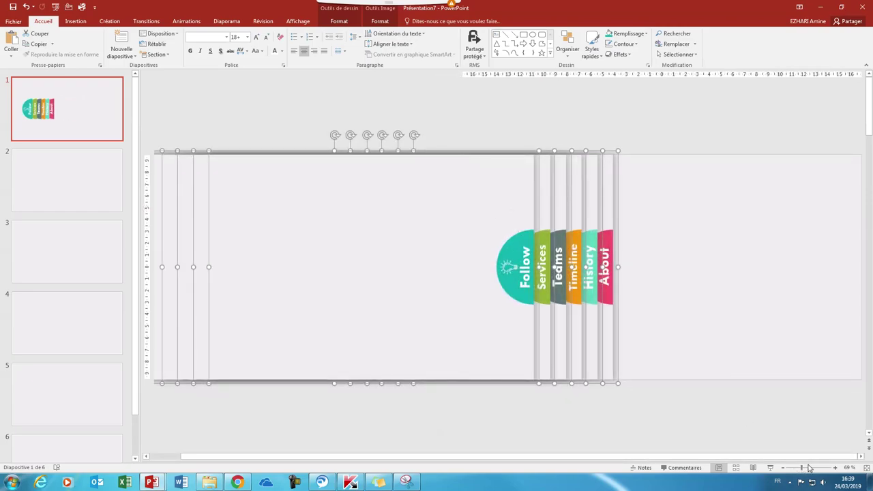
pyautogui.click(793, 467)
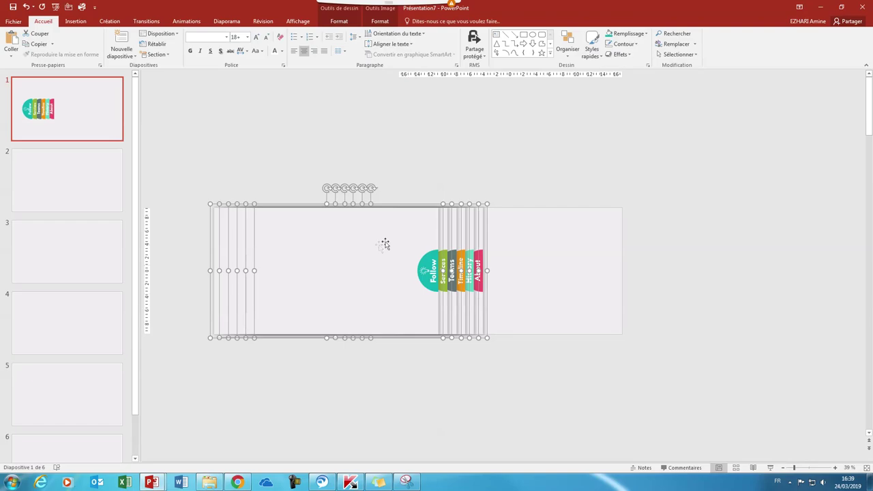
pyautogui.moveTo(388, 239); pyautogui.dragTo(353, 263)
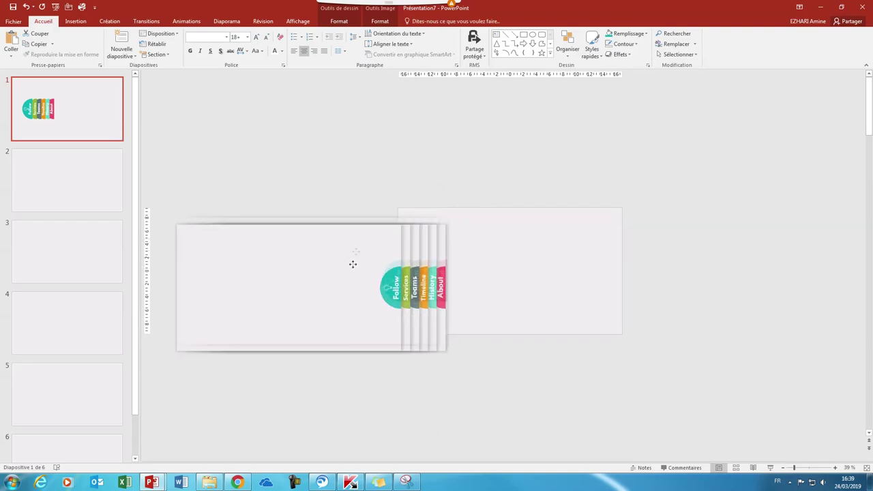
pyautogui.moveTo(353, 264)
pyautogui.mouseDown()
pyautogui.moveTo(362, 241)
pyautogui.moveTo(380, 242)
pyautogui.mouseUp()
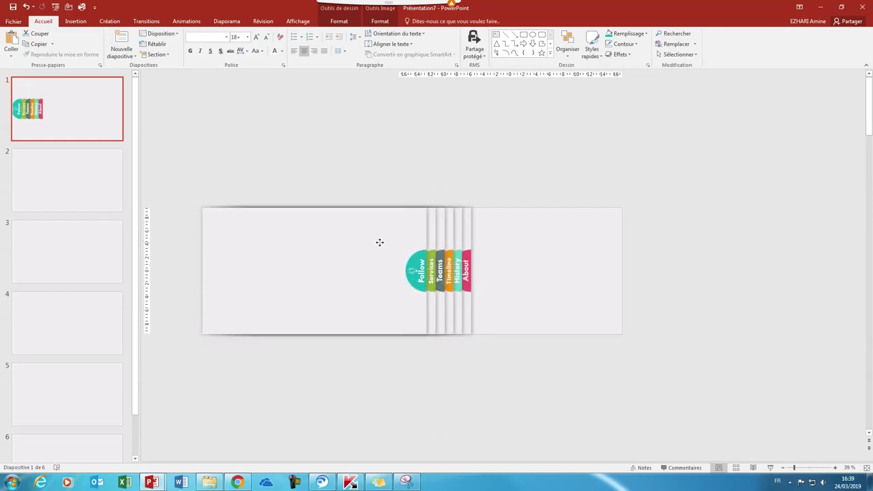
pyautogui.moveTo(380, 242); pyautogui.dragTo(380, 244)
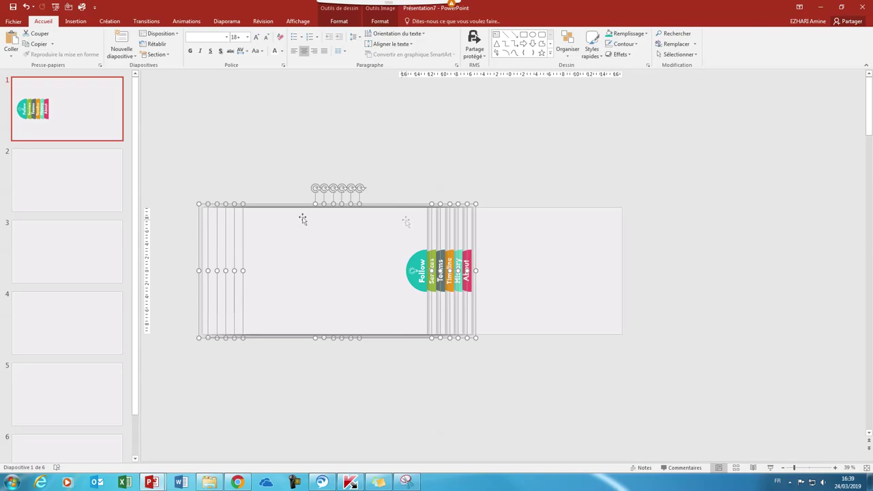
pyautogui.click(96, 189)
# - Remove the leftover empty slides so only slide 1 remains
pyautogui.hotkey('ctrl', 'z')
pyautogui.hotkey('ctrl', 'z')
pyautogui.hotkey('ctrl', 'z')
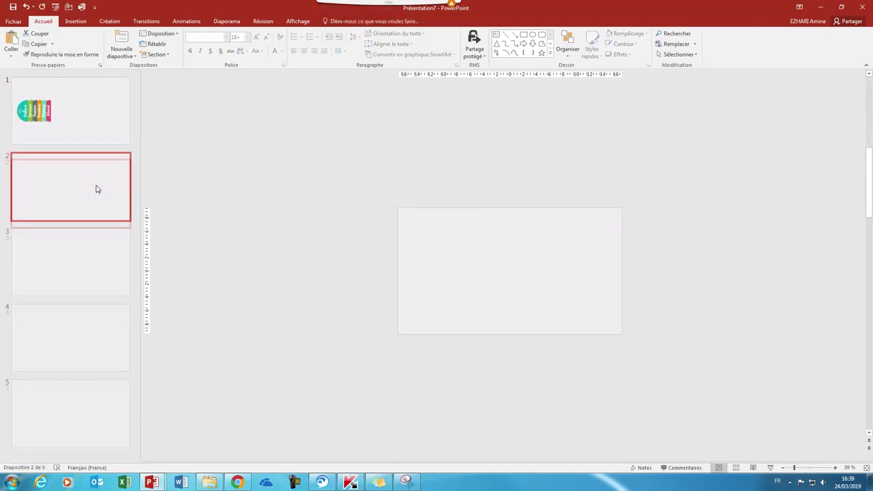
pyautogui.hotkey('ctrl', 'z')
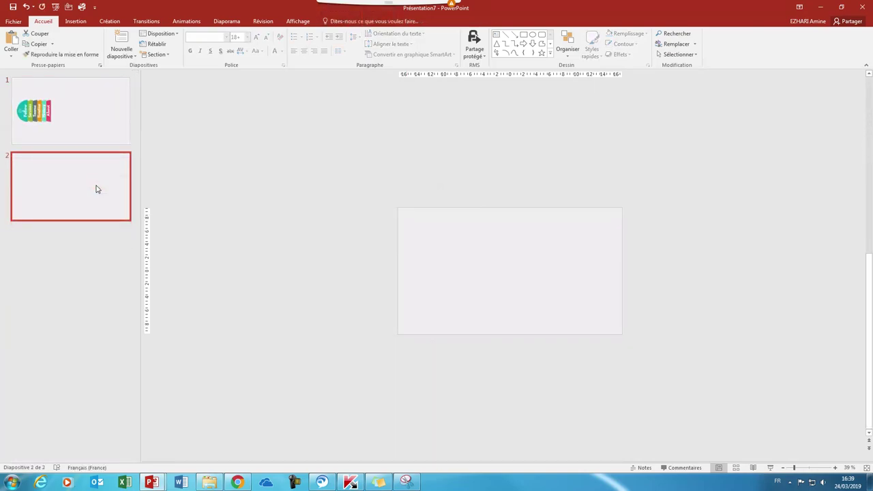
pyautogui.hotkey('ctrl', 'z')
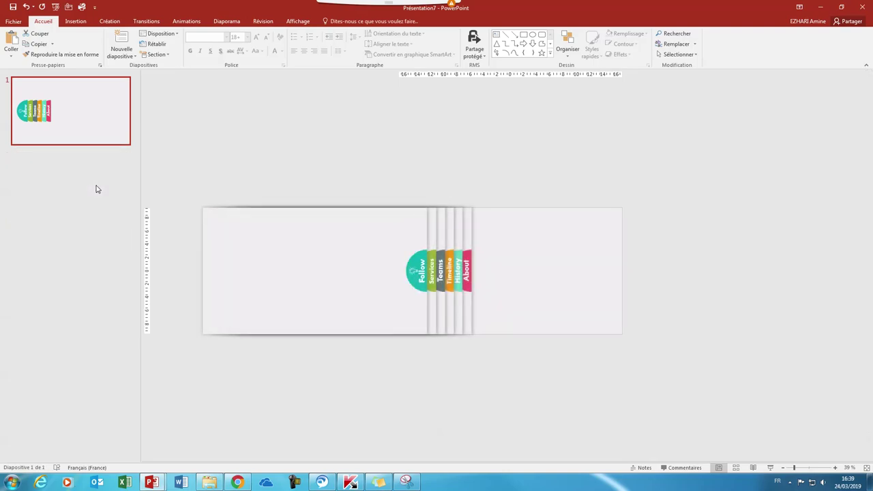
# - Select all the stacked tab pages and nudge them slightly further left
pyautogui.click(398, 238)
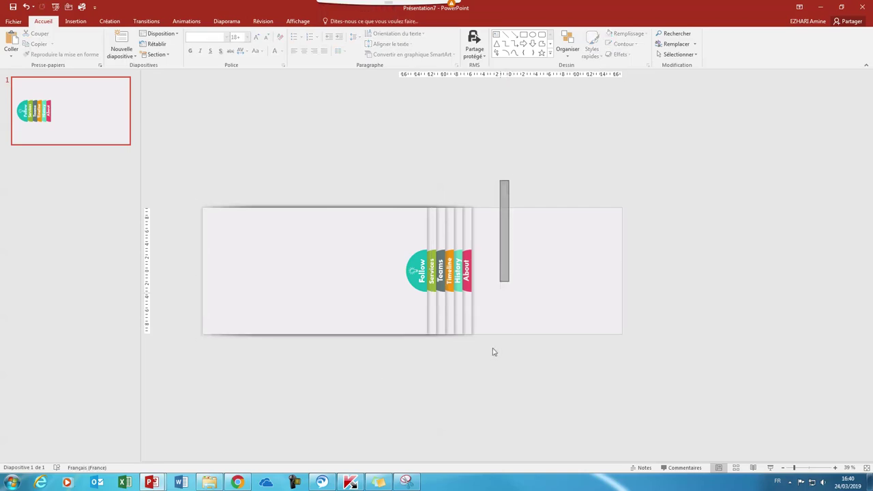
pyautogui.moveTo(513, 183); pyautogui.dragTo(61, 409)
pyautogui.moveTo(364, 274); pyautogui.dragTo(357, 276)
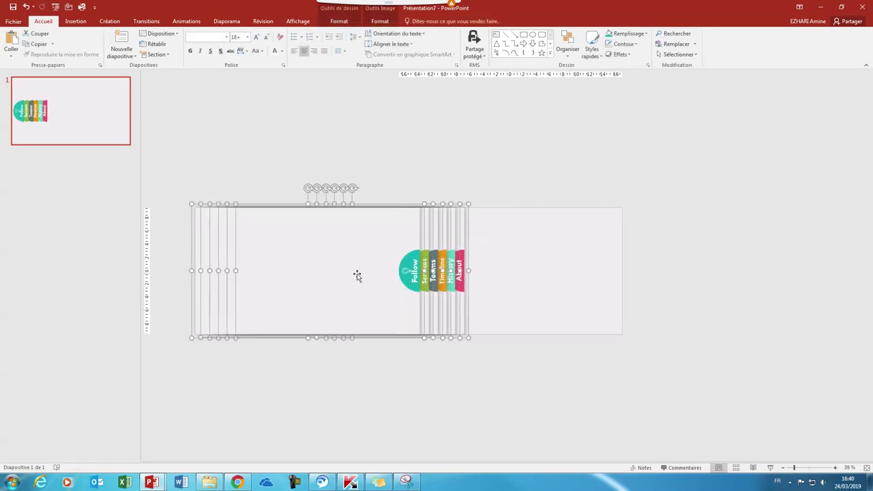
pyautogui.click(405, 191)
pyautogui.click(113, 132)
pyautogui.rightClick(99, 127)
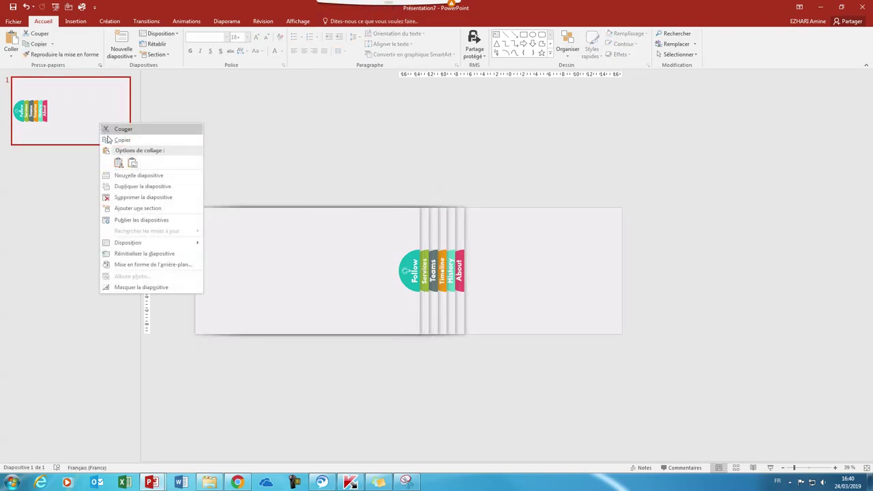
# - Duplicate slide 1 as slide 2 and move its About tab to the right edge
pyautogui.click(124, 188)
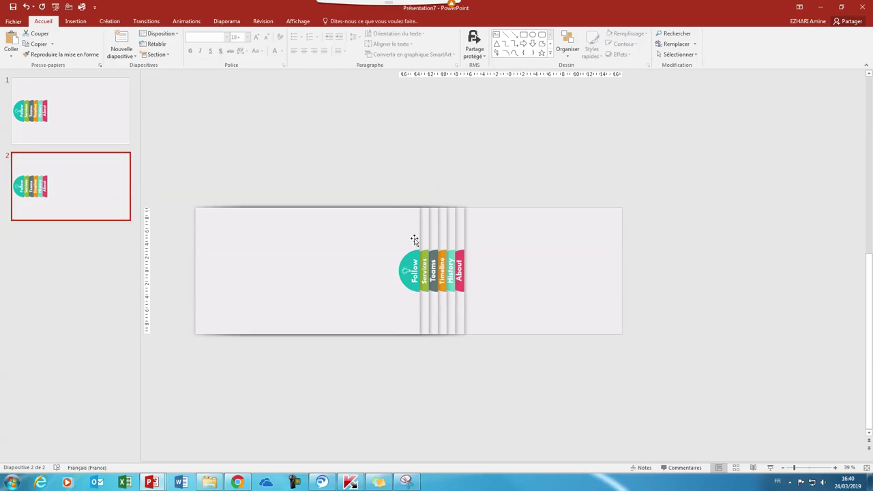
pyautogui.click(462, 236)
pyautogui.moveTo(468, 236); pyautogui.dragTo(623, 233)
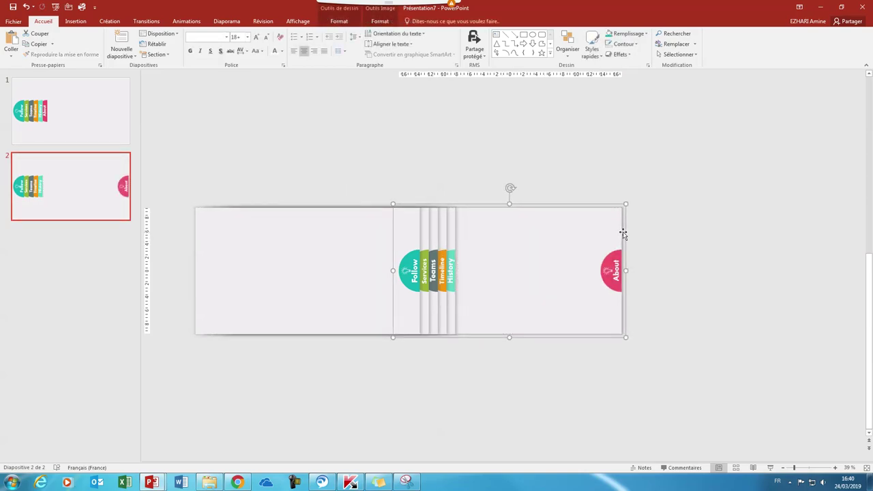
pyautogui.click(87, 190)
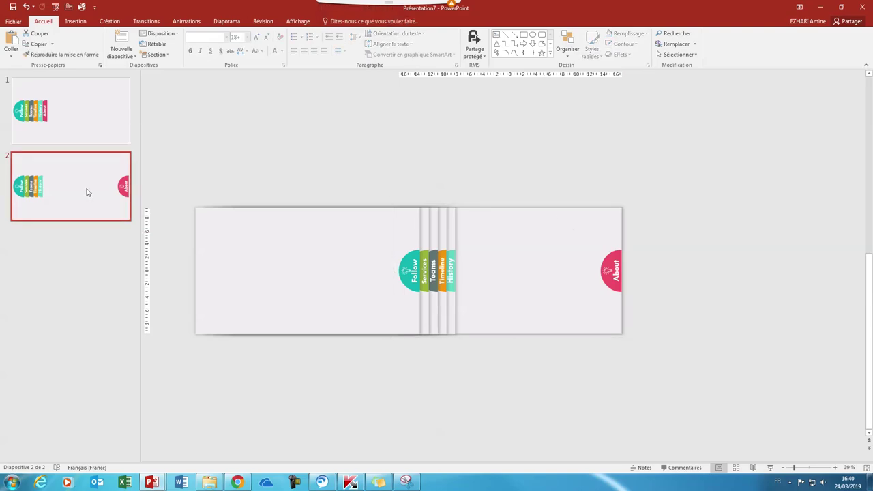
# - Duplicate slide 2 as slide 3 and move the History tab right beside About
pyautogui.rightClick(87, 190)
pyautogui.click(104, 252)
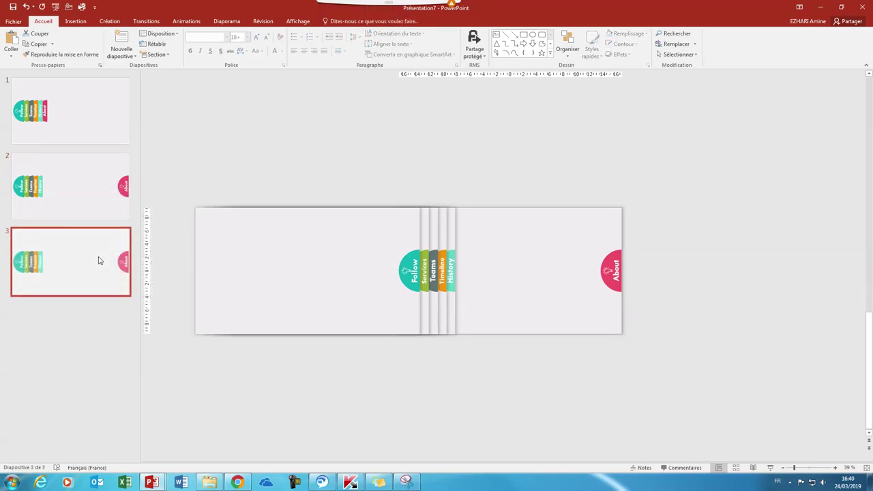
pyautogui.click(451, 239)
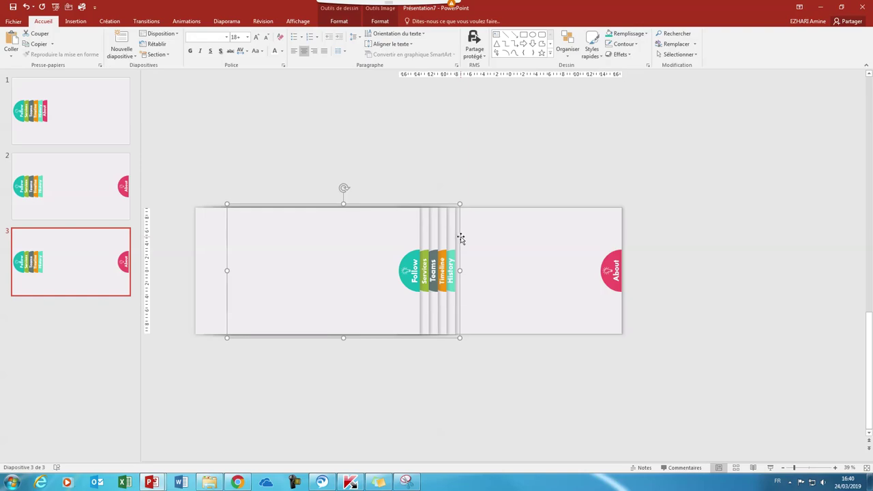
pyautogui.moveTo(459, 236); pyautogui.dragTo(614, 238)
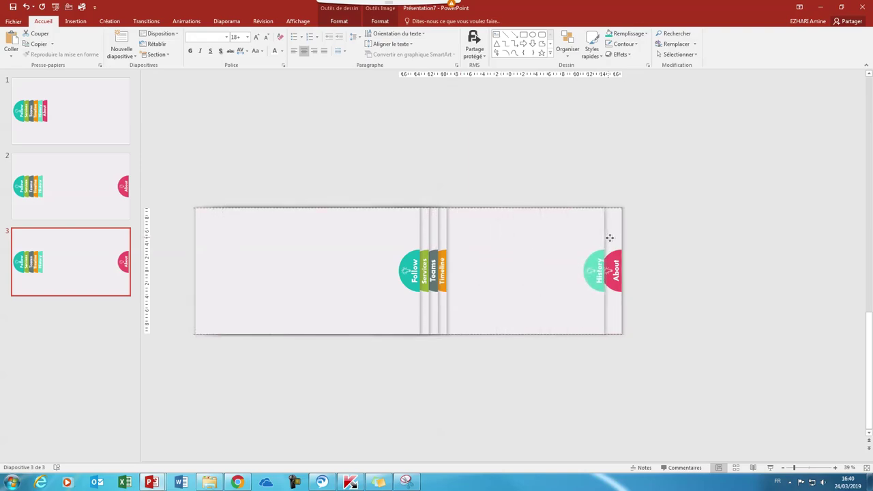
pyautogui.moveTo(614, 237); pyautogui.dragTo(618, 238)
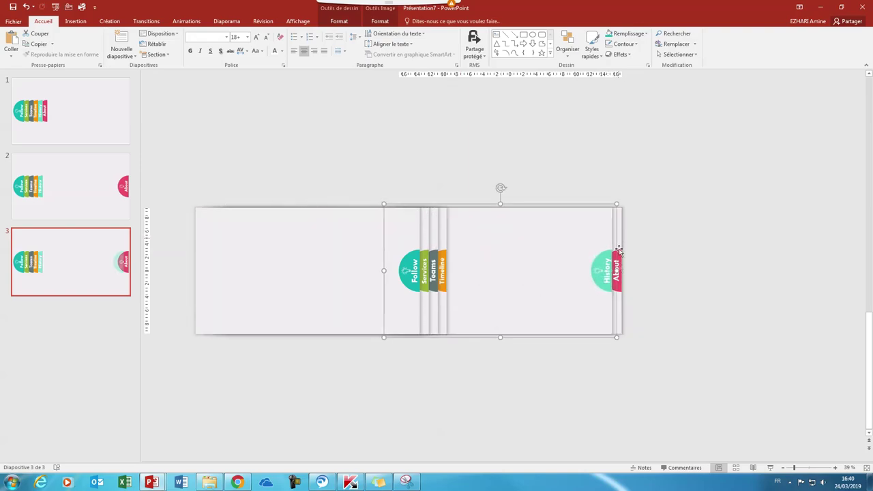
pyautogui.click(802, 467)
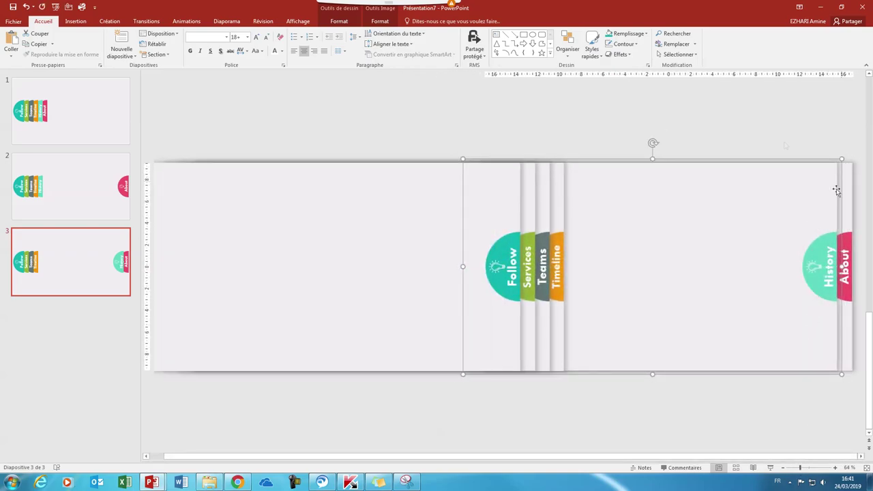
pyautogui.click(758, 129)
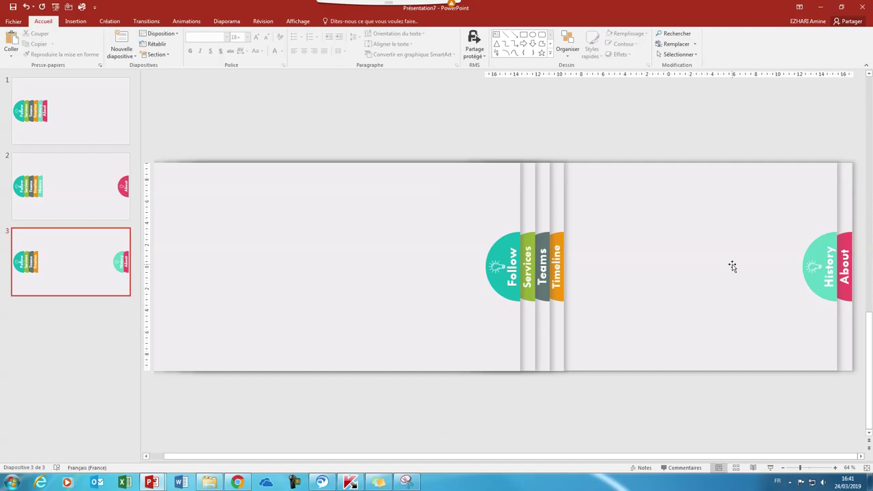
# - Duplicate slide 3 as slide 4 and move the Timeline tab right beside History
pyautogui.rightClick(69, 268)
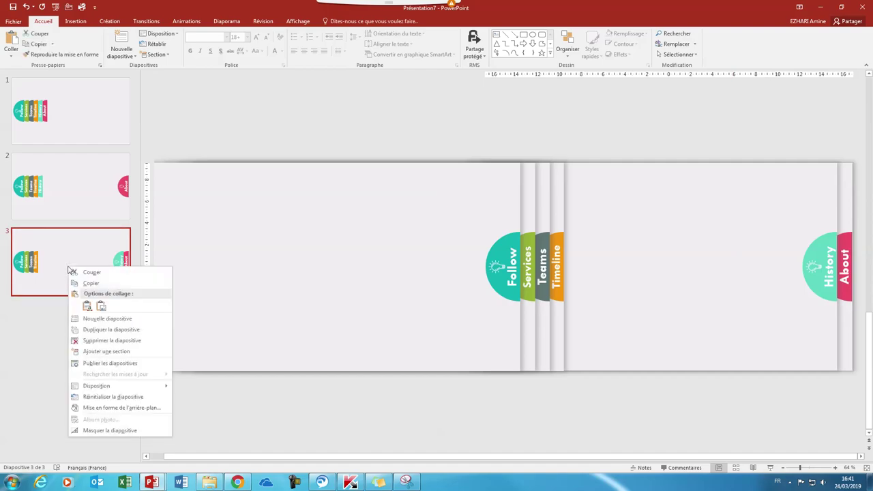
pyautogui.click(98, 331)
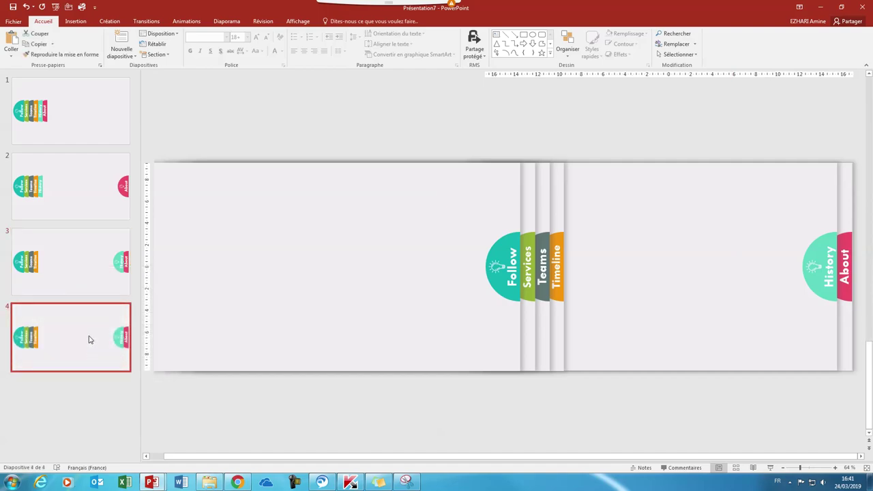
pyautogui.click(565, 196)
pyautogui.moveTo(567, 204); pyautogui.dragTo(827, 202)
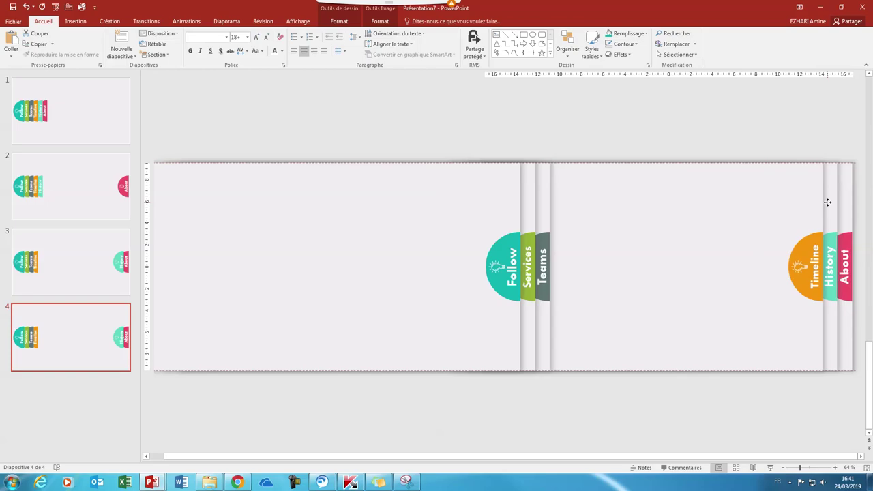
pyautogui.click(828, 202)
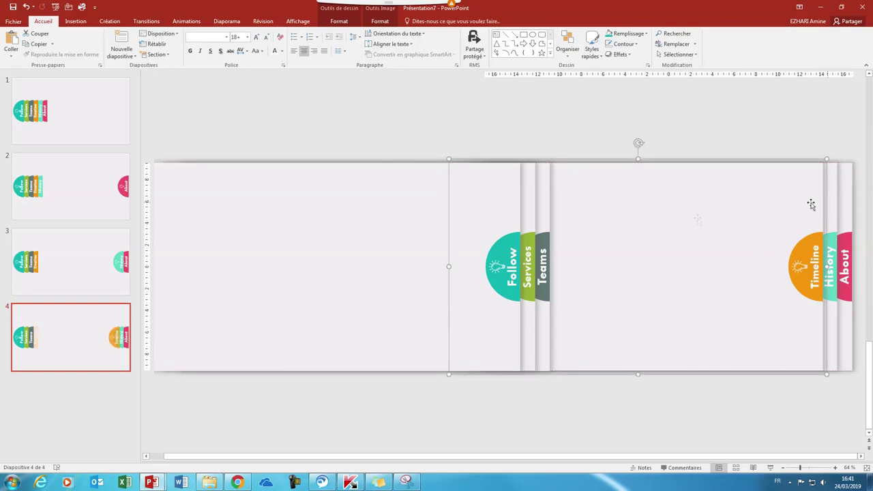
# - Duplicate slide 4 as slide 5 and move the Teams tab right beside Timeline
pyautogui.rightClick(76, 338)
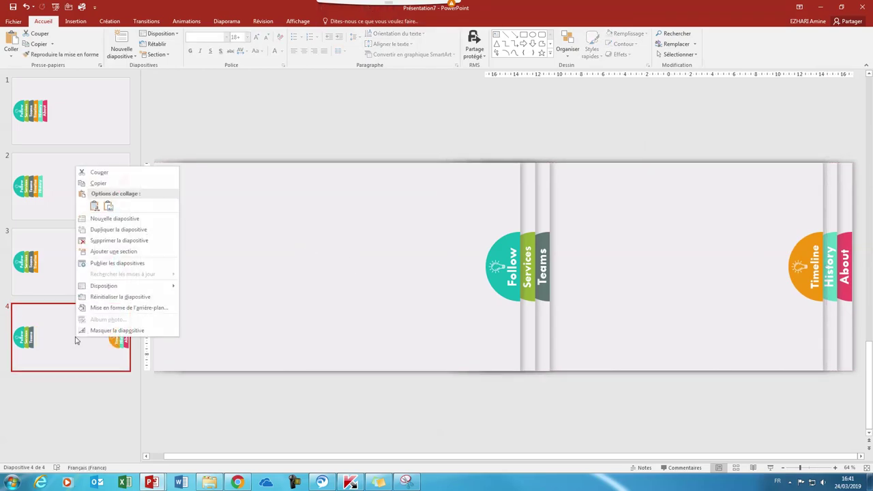
pyautogui.click(110, 234)
pyautogui.click(541, 208)
pyautogui.moveTo(551, 199); pyautogui.dragTo(812, 200)
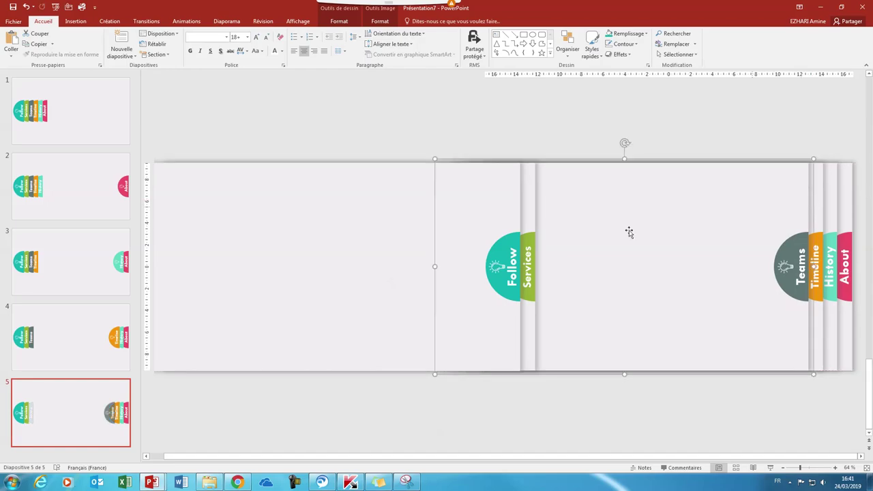
# - Duplicate slide 5 as slide 6 and move the Services tab right beside Teams
pyautogui.rightClick(59, 419)
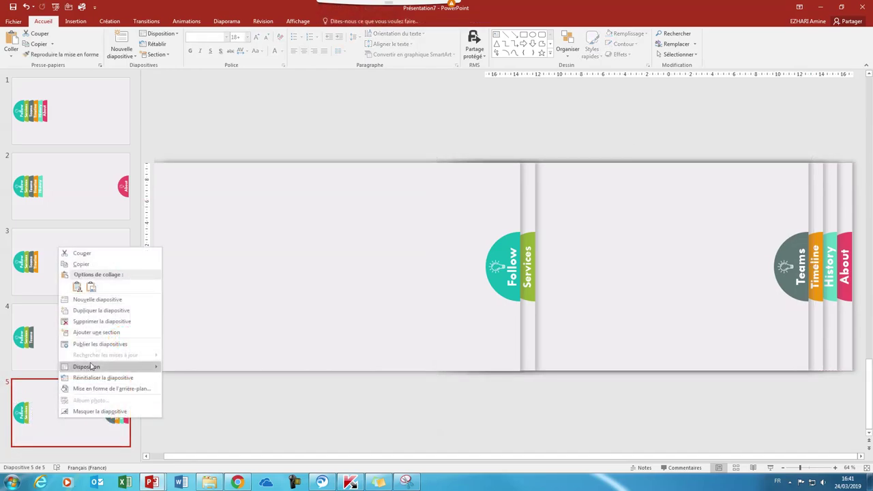
pyautogui.click(109, 311)
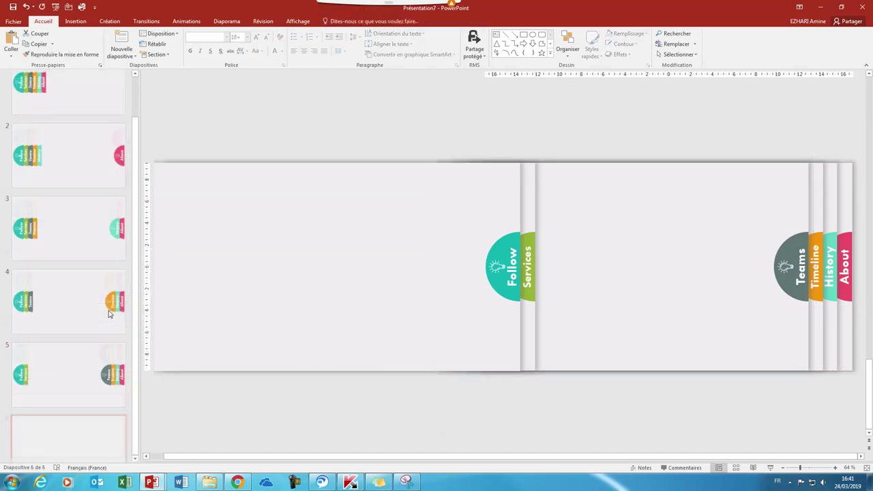
pyautogui.click(533, 206)
pyautogui.moveTo(539, 206); pyautogui.dragTo(797, 204)
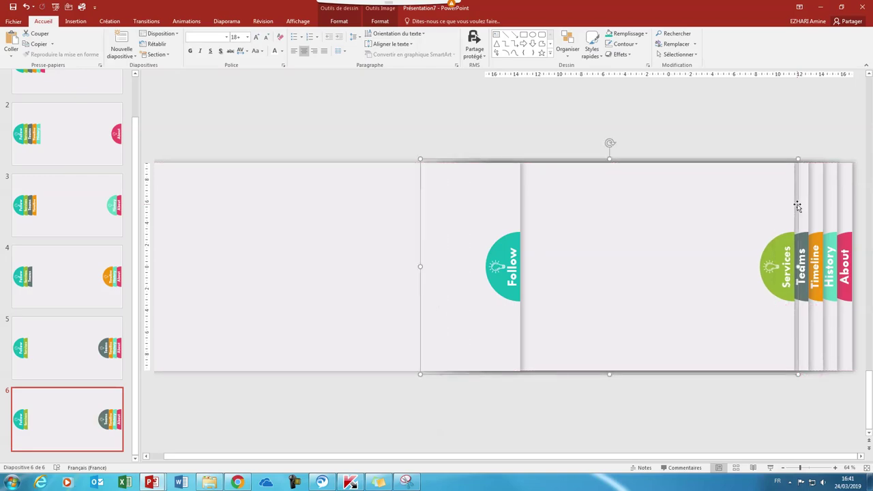
pyautogui.rightClick(96, 414)
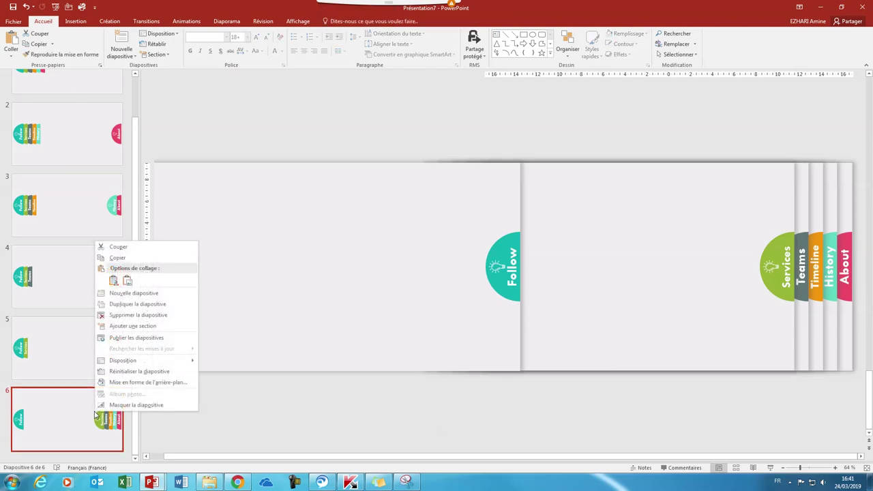
# - Duplicate slide 6 as slide 7 and move the Follow tab right beside Services
pyautogui.click(136, 304)
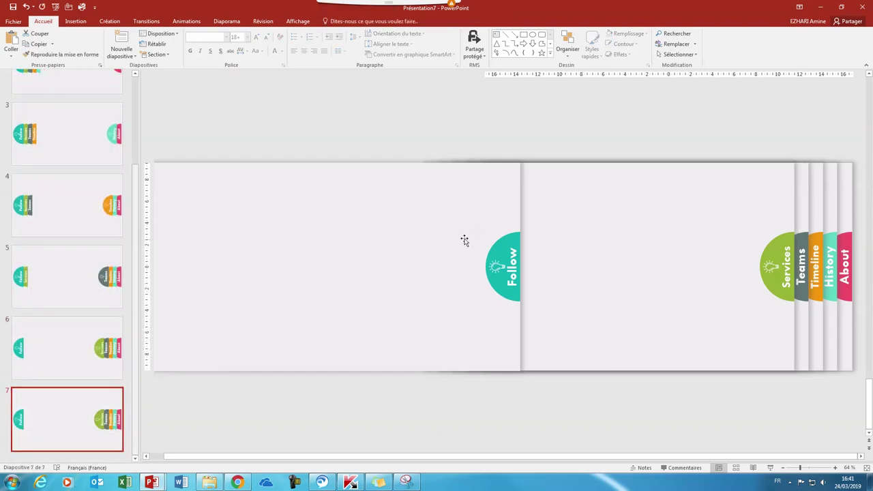
pyautogui.click(507, 217)
pyautogui.moveTo(524, 217); pyautogui.dragTo(782, 219)
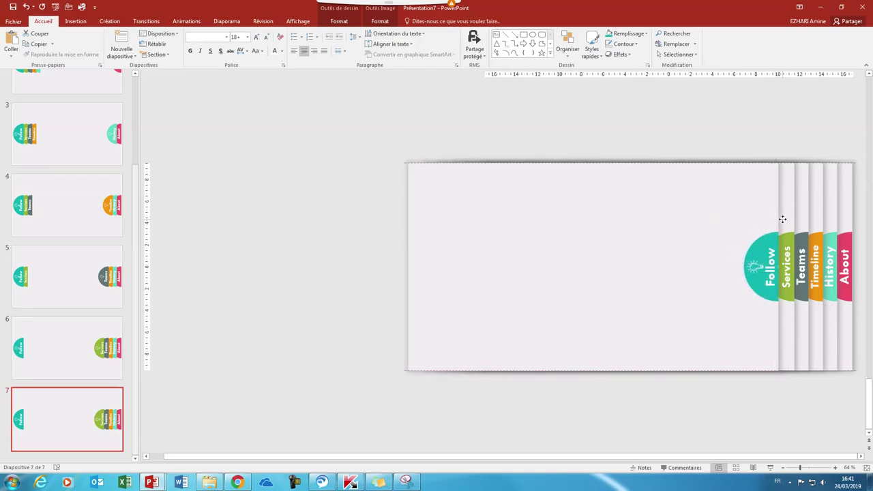
pyautogui.moveTo(783, 219); pyautogui.dragTo(784, 221)
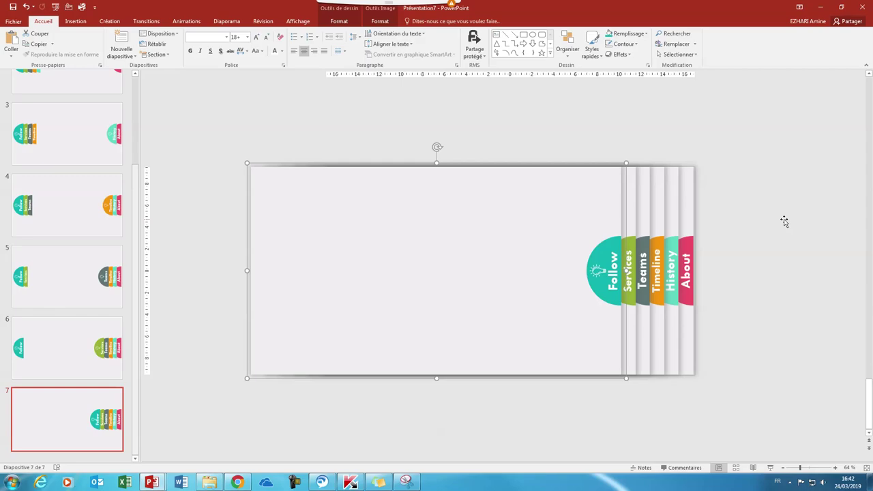
# - Review the slide thumbnails, checking slide 3 and returning to slide 1
pyautogui.moveTo(133, 379); pyautogui.dragTo(136, 291)
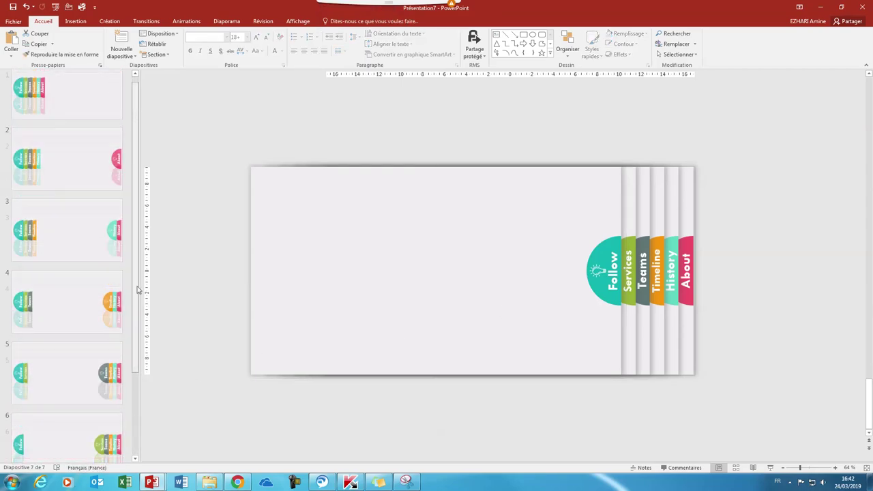
pyautogui.click(74, 270)
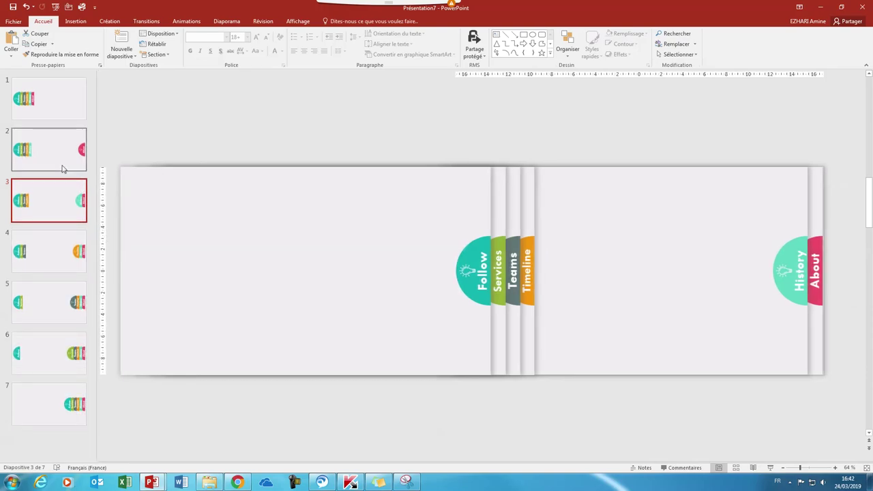
pyautogui.click(54, 107)
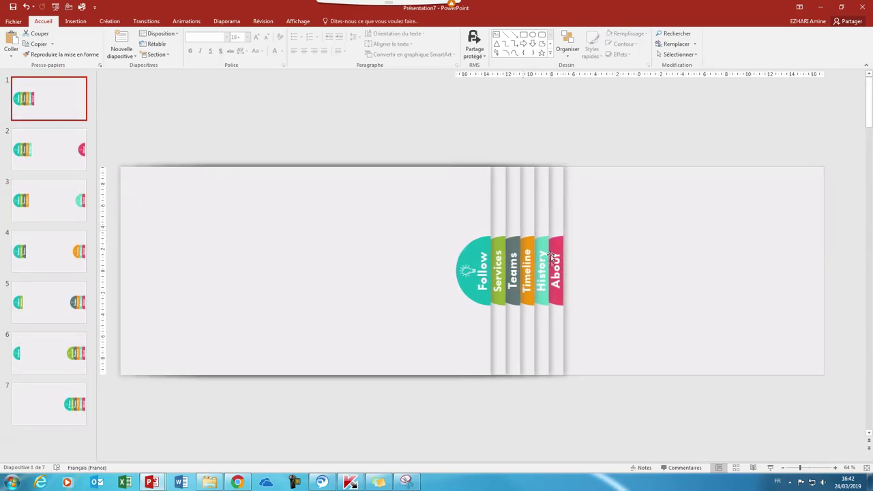
# - Copy the WELCOME title, subtitle and coloured dots from the template's welcome slide
pyautogui.click(661, 238)
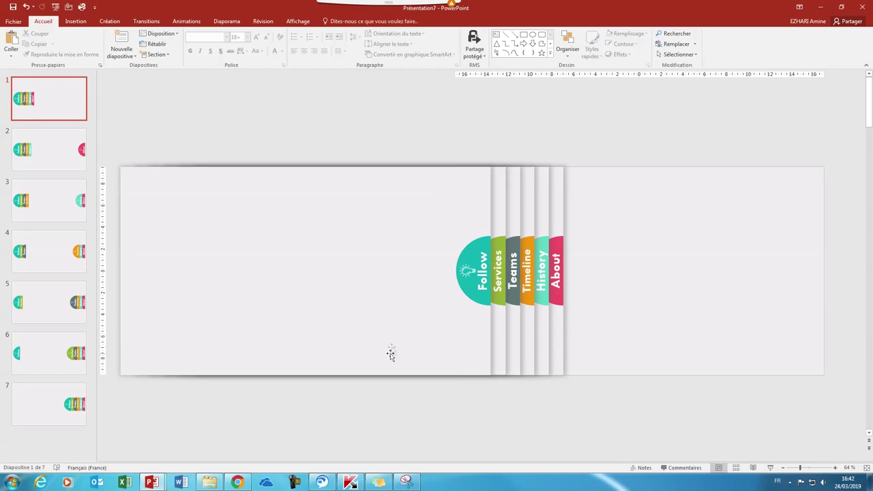
pyautogui.moveTo(151, 482)
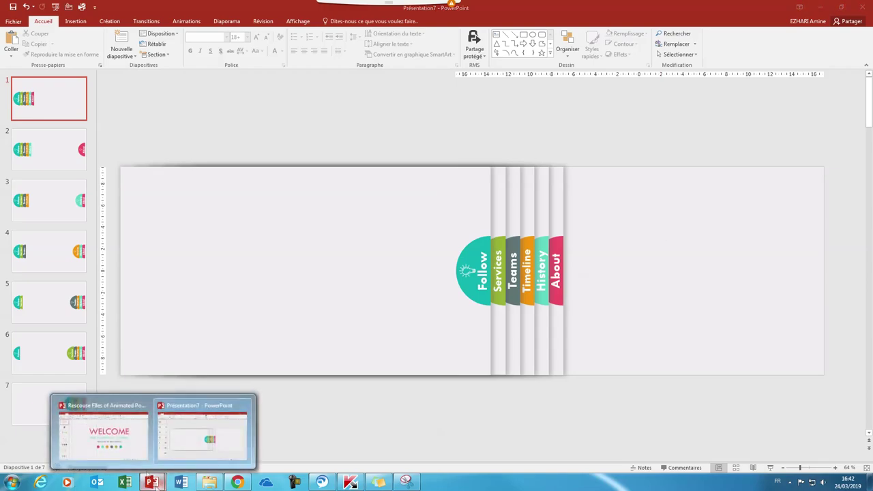
pyautogui.click(126, 452)
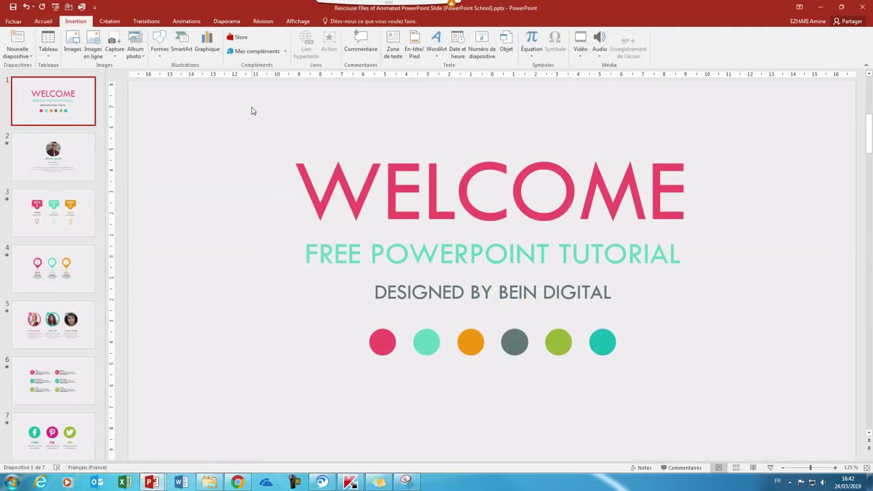
pyautogui.moveTo(251, 111); pyautogui.dragTo(546, 341)
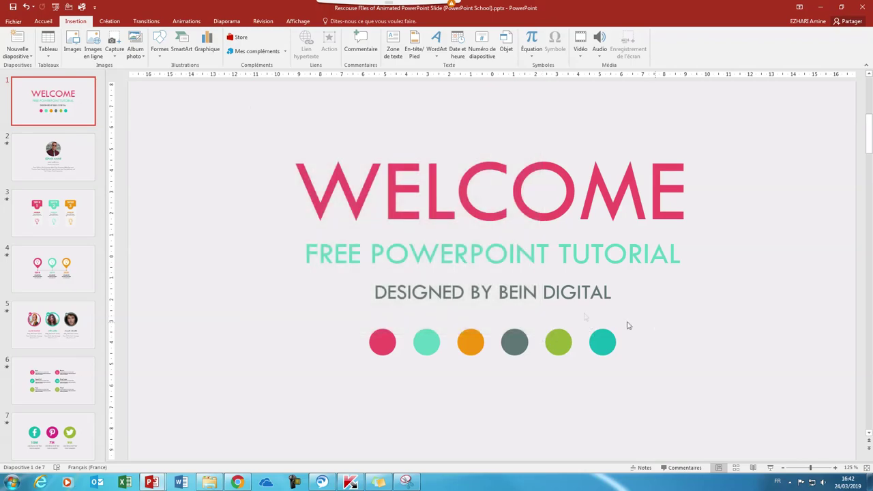
pyautogui.click(797, 468)
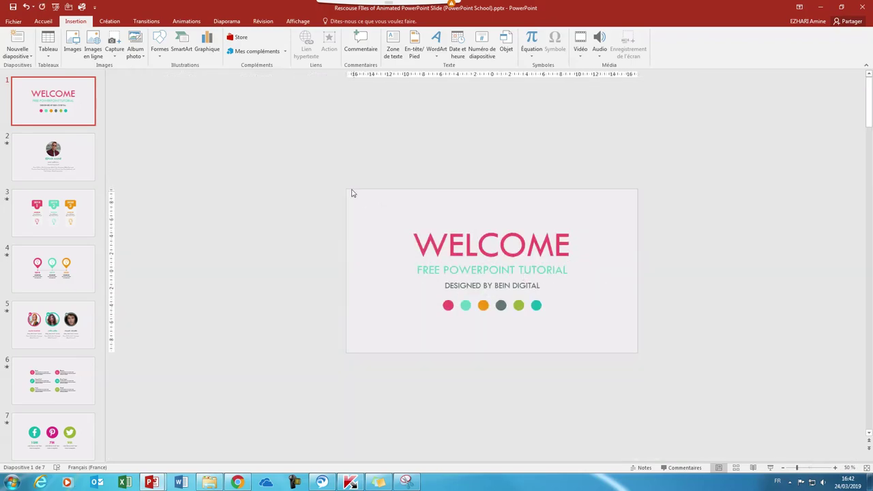
pyautogui.moveTo(371, 203); pyautogui.dragTo(622, 370)
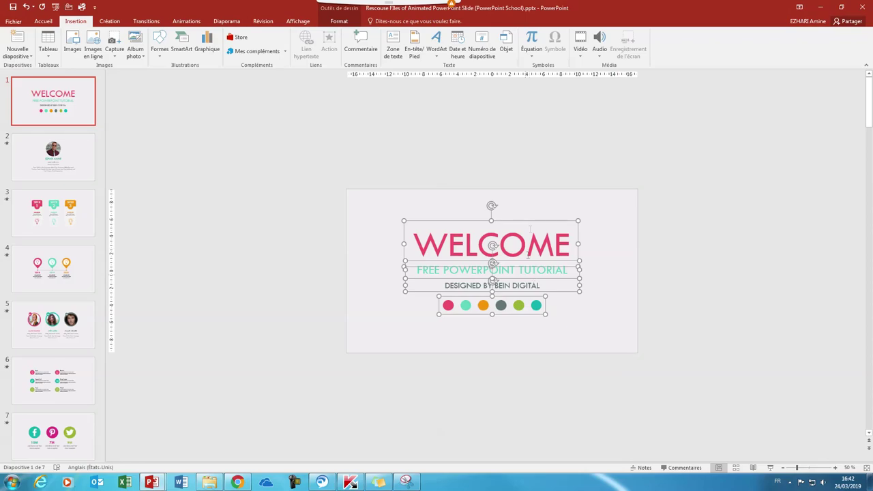
pyautogui.rightClick(528, 221)
pyautogui.click(541, 236)
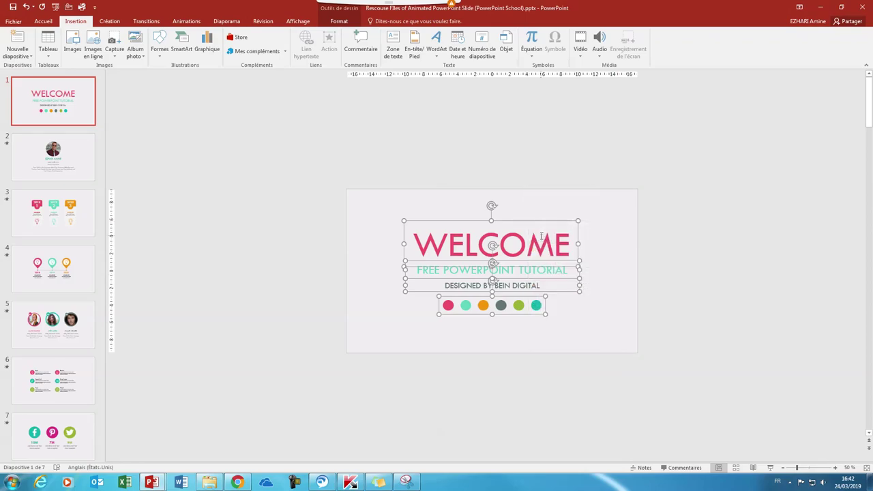
# - Paste the WELCOME group onto slide 1 of Présentation7 and position it right of the tabs
pyautogui.moveTo(151, 482)
pyautogui.click(194, 443)
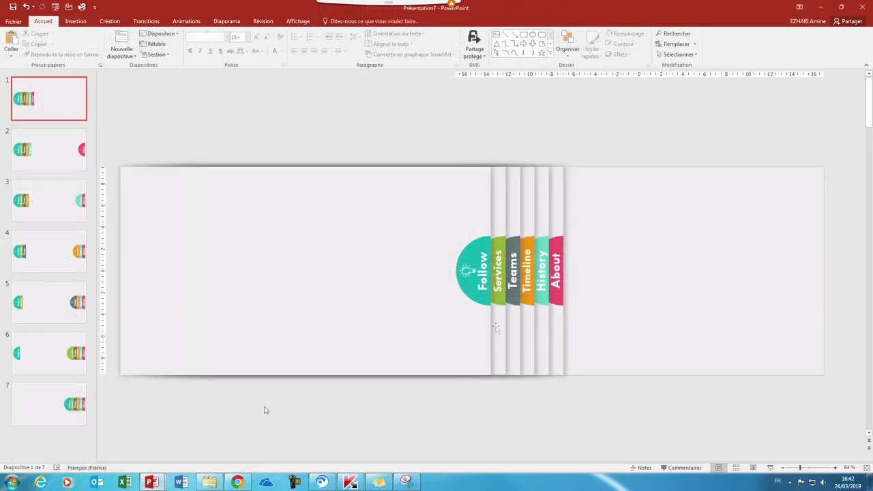
pyautogui.rightClick(666, 237)
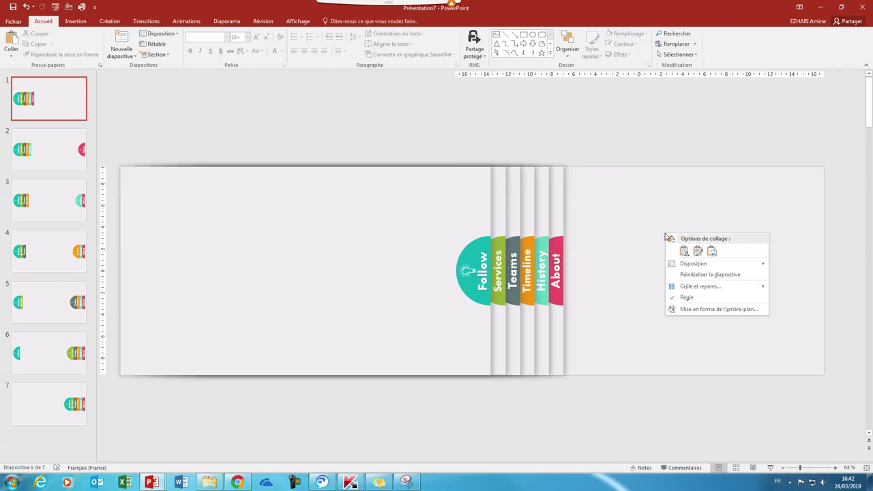
pyautogui.click(697, 250)
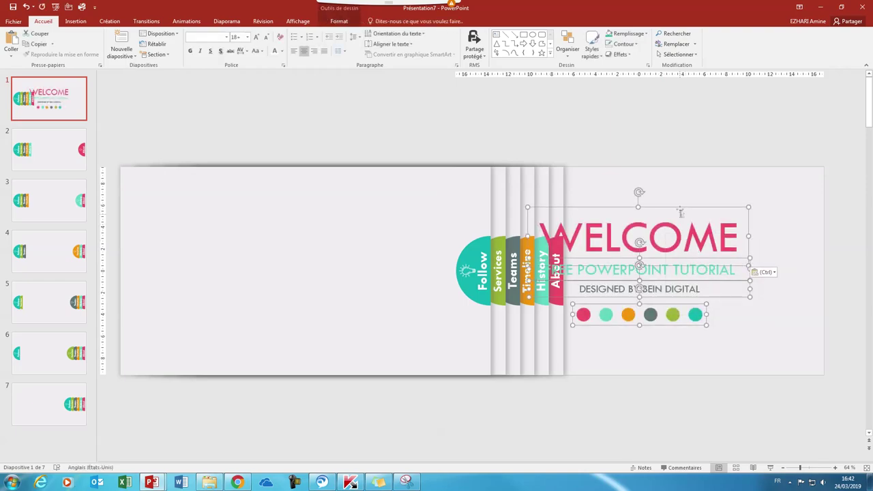
pyautogui.moveTo(679, 208); pyautogui.dragTo(738, 208)
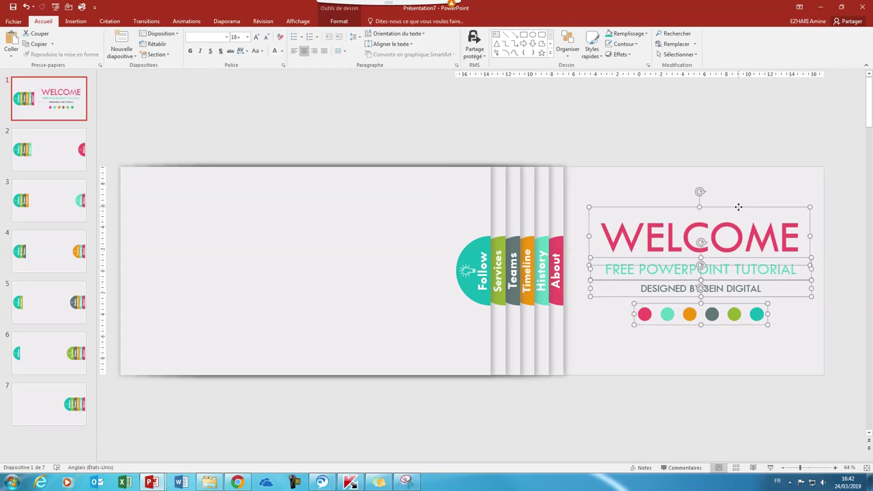
pyautogui.press('Escape')
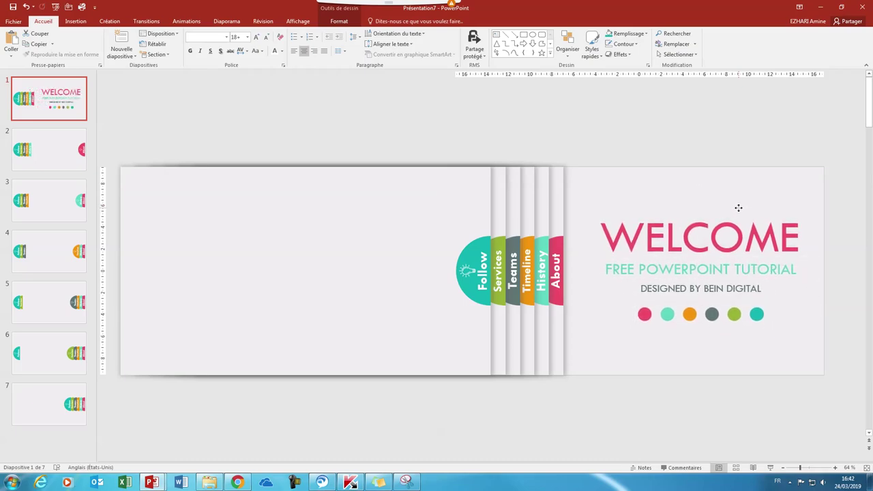
pyautogui.moveTo(737, 207); pyautogui.dragTo(735, 210)
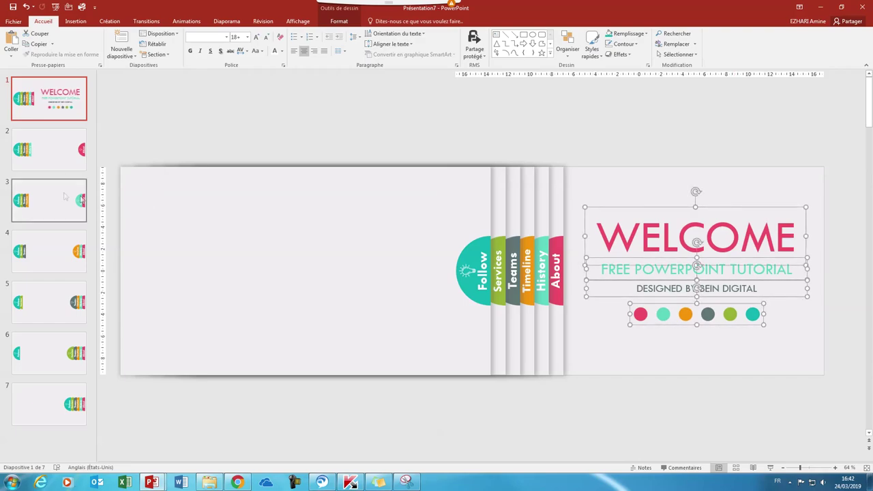
pyautogui.click(49, 158)
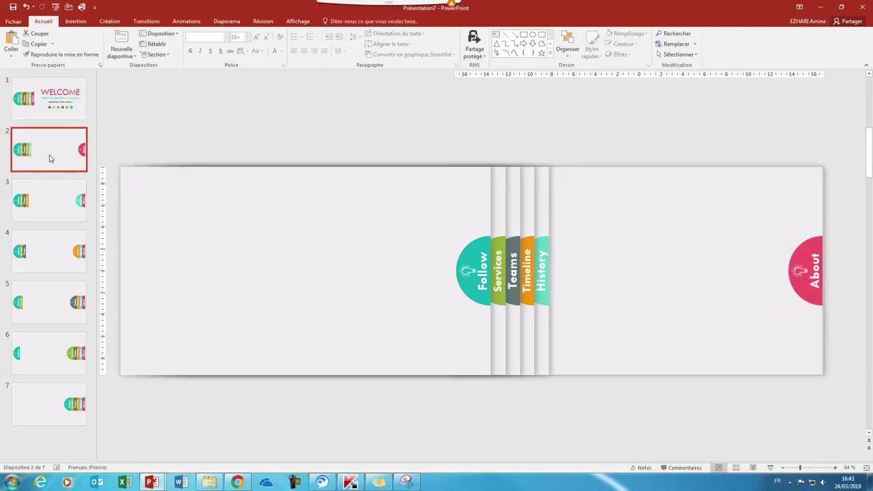
# - Copy the profile photo and its text block from the template's slide 2
pyautogui.moveTo(152, 481)
pyautogui.click(122, 454)
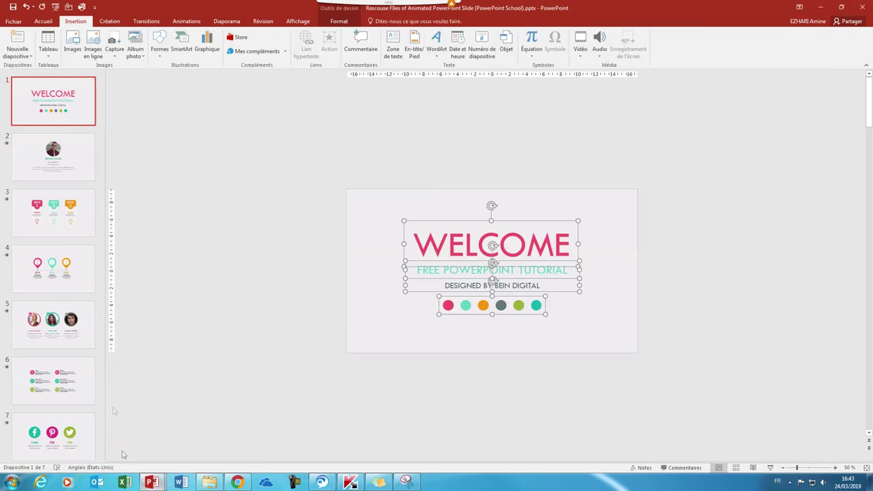
pyautogui.click(57, 170)
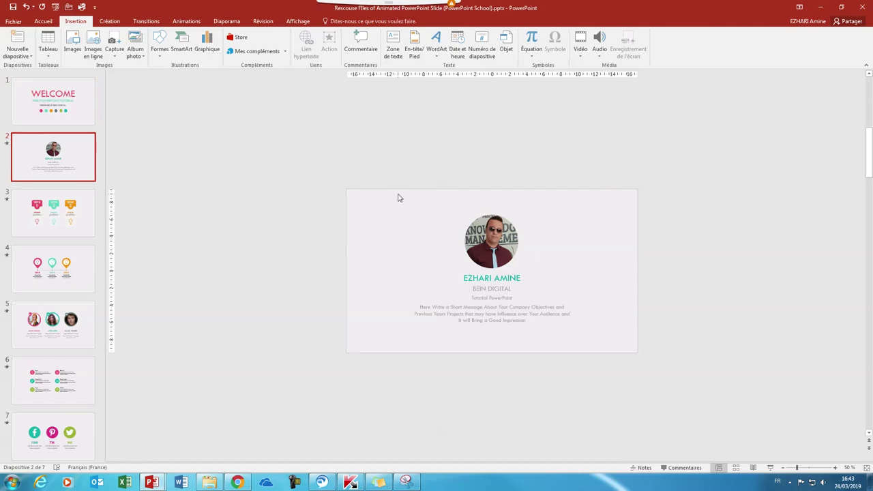
pyautogui.moveTo(399, 198); pyautogui.dragTo(627, 381)
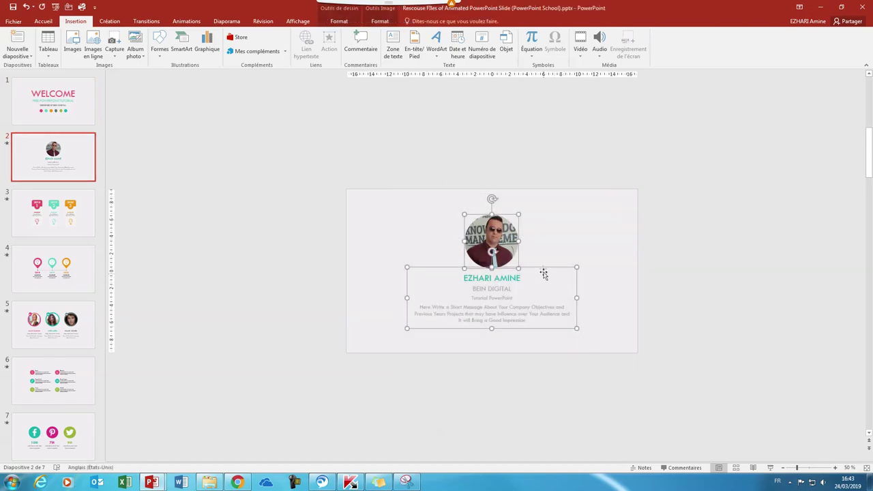
pyautogui.rightClick(544, 273)
pyautogui.click(564, 287)
# - Paste the photo and text onto Présentation7's slide 2 and shift them right
pyautogui.moveTo(153, 483)
pyautogui.click(198, 447)
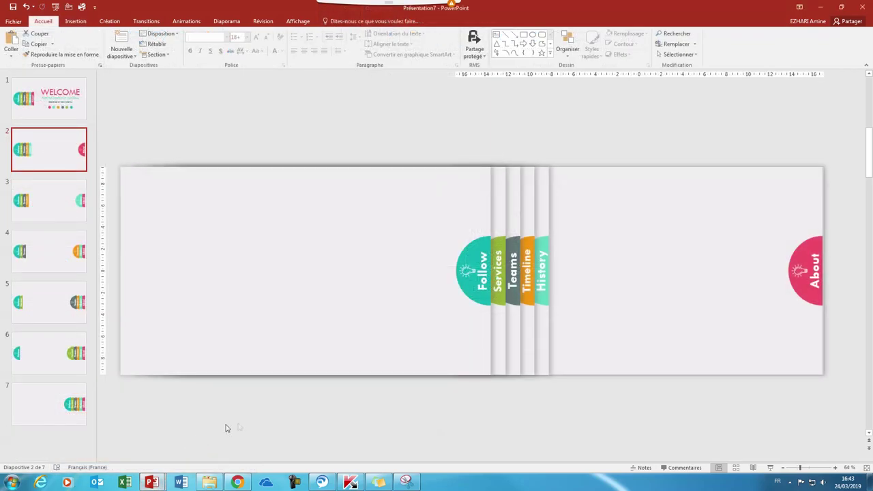
pyautogui.rightClick(646, 236)
pyautogui.click(666, 276)
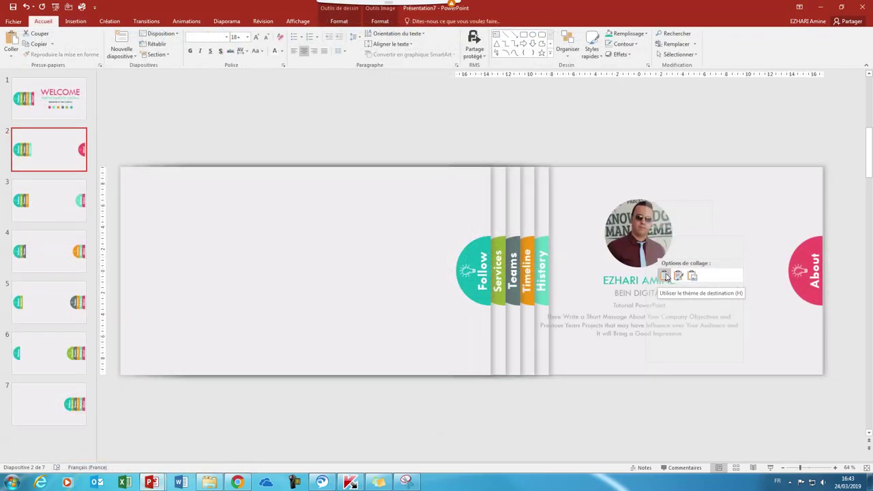
pyautogui.click(666, 276)
pyautogui.moveTo(662, 199); pyautogui.dragTo(701, 199)
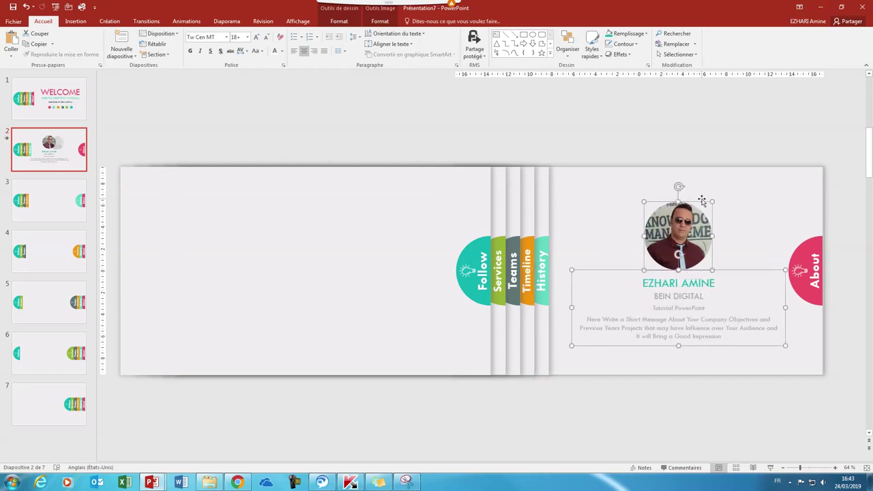
pyautogui.click(76, 204)
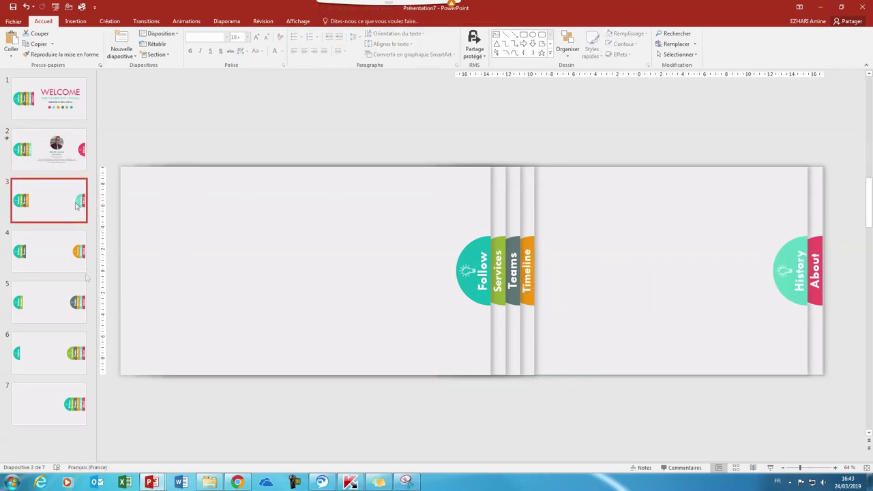
# - Copy the three timeline cards from the template's slide 3
pyautogui.moveTo(152, 483)
pyautogui.click(124, 443)
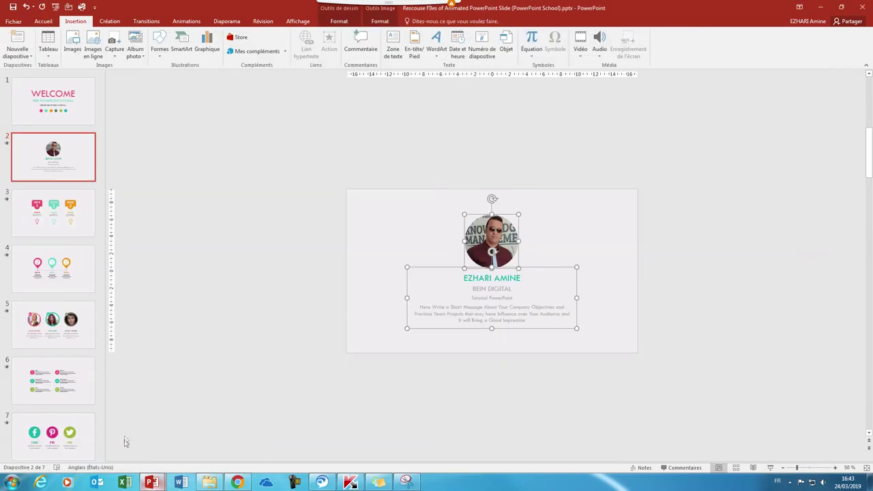
pyautogui.click(68, 219)
pyautogui.moveTo(368, 202); pyautogui.dragTo(634, 372)
pyautogui.rightClick(565, 297)
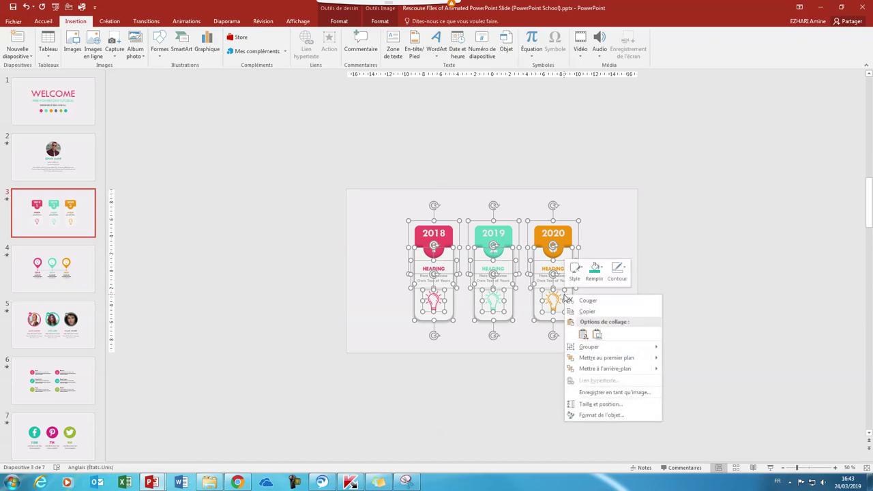
pyautogui.click(580, 307)
# - Paste the 2018–2020 cards onto Présentation7's slide 3 and position them before the History tab
pyautogui.moveTo(152, 482)
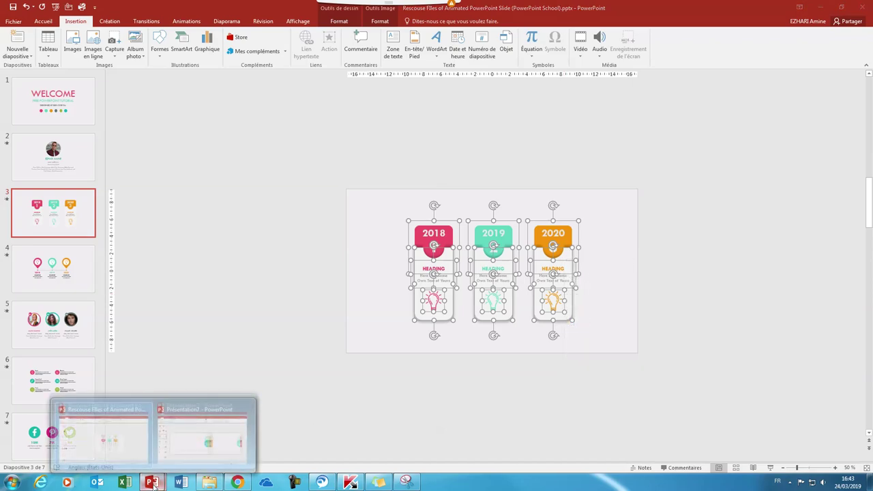
pyautogui.click(204, 428)
pyautogui.rightClick(641, 204)
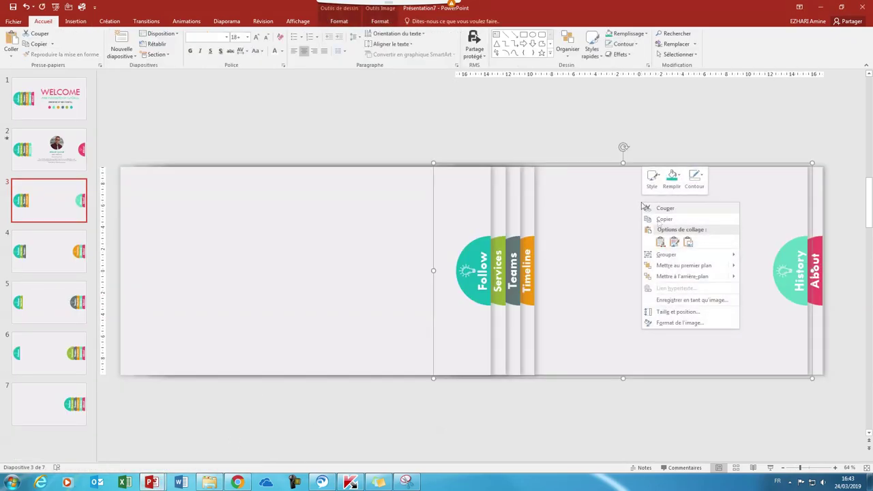
pyautogui.click(660, 242)
pyautogui.moveTo(704, 208); pyautogui.dragTo(725, 212)
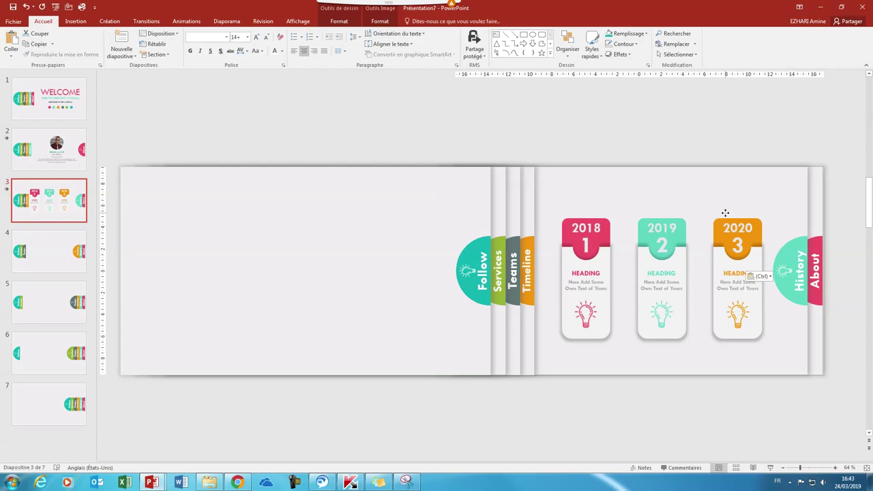
pyautogui.moveTo(725, 213); pyautogui.dragTo(725, 210)
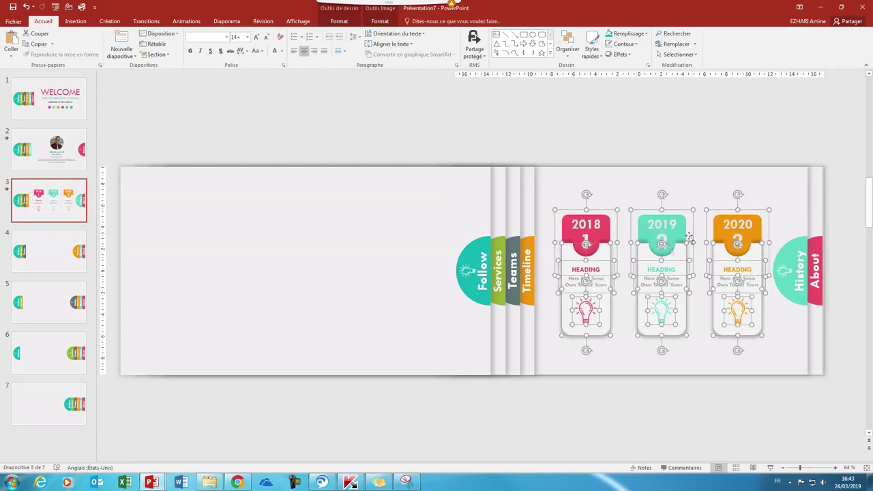
# - Copy the three pins and their 2018–2020 headings from the template's slide 4
pyautogui.click(76, 261)
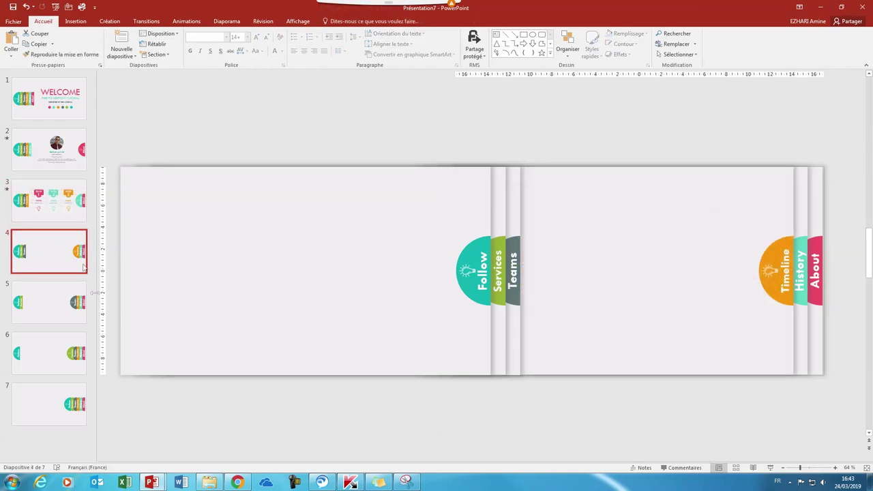
pyautogui.moveTo(152, 482)
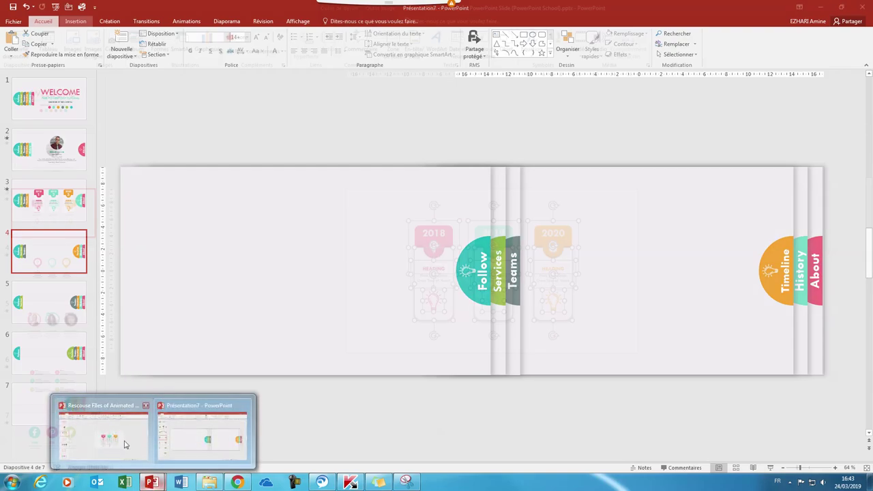
pyautogui.click(125, 445)
pyautogui.click(32, 290)
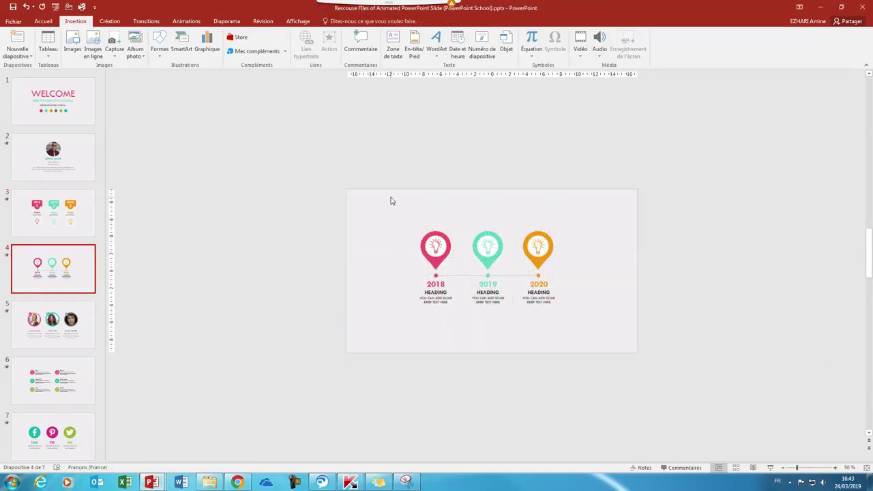
pyautogui.moveTo(390, 201); pyautogui.dragTo(618, 368)
pyautogui.rightClick(541, 251)
pyautogui.click(553, 270)
# - Paste the pins onto Présentation7's slide 4 and shift the large background picture slightly left
pyautogui.moveTo(151, 482)
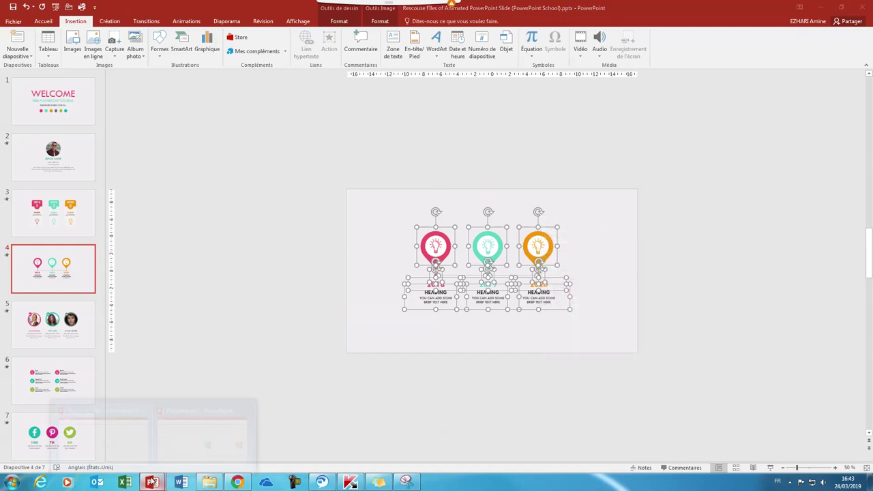
pyautogui.click(205, 430)
pyautogui.rightClick(591, 251)
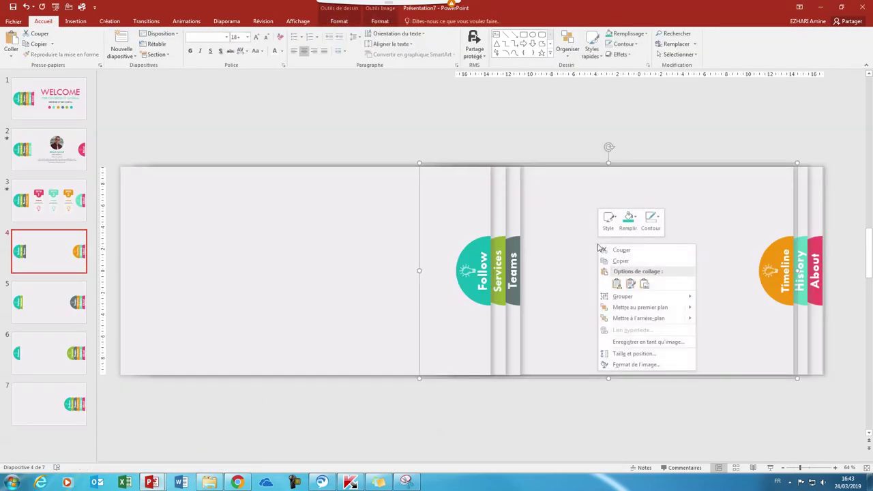
pyautogui.click(610, 282)
pyautogui.click(645, 218)
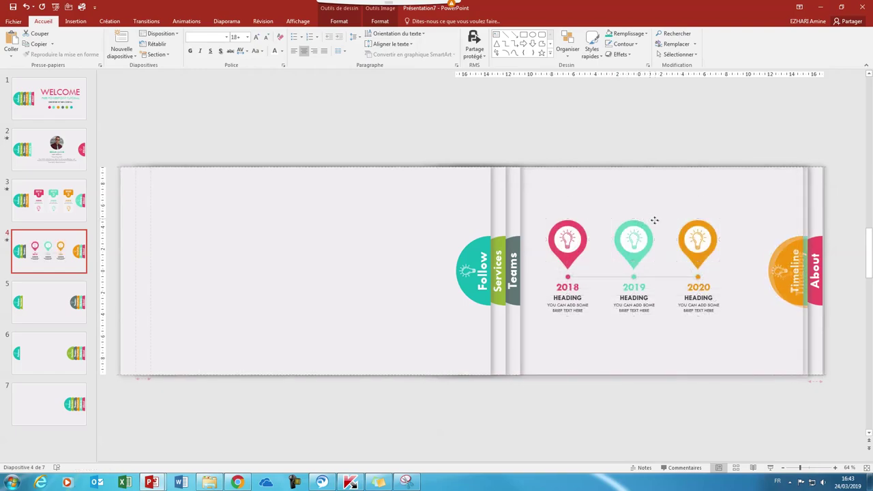
pyautogui.moveTo(603, 235); pyautogui.dragTo(588, 232)
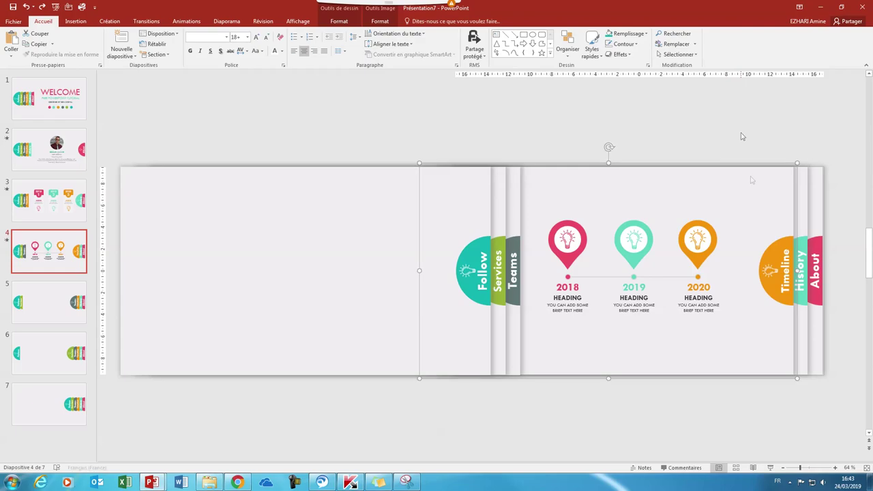
# - Move the pins and headings right and down to centre them between the tabs
pyautogui.moveTo(742, 132); pyautogui.dragTo(471, 424)
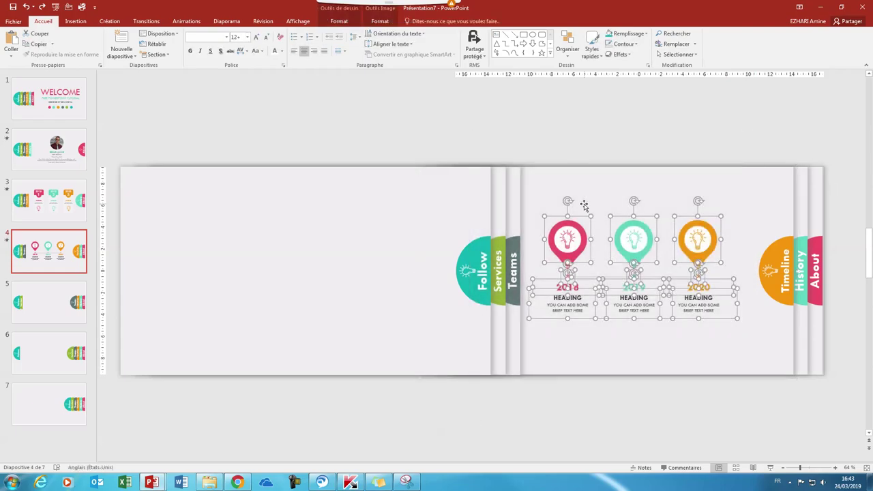
pyautogui.moveTo(582, 217); pyautogui.dragTo(599, 227)
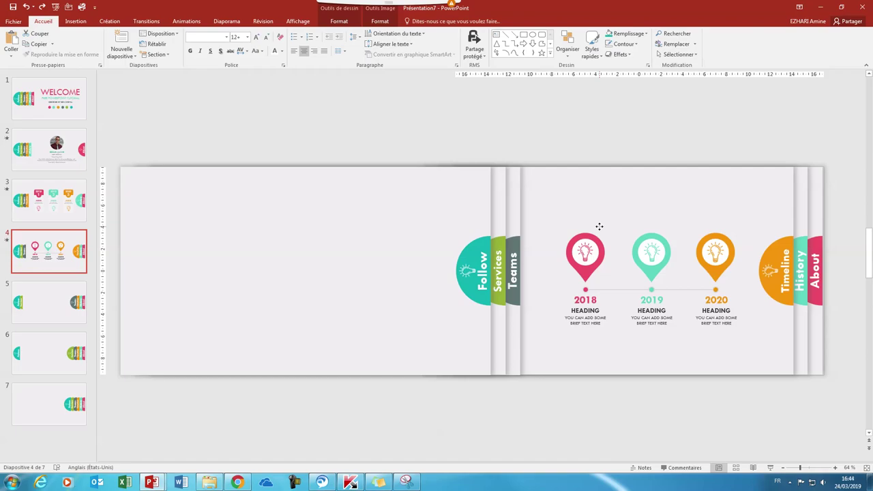
pyautogui.click(565, 141)
pyautogui.click(38, 310)
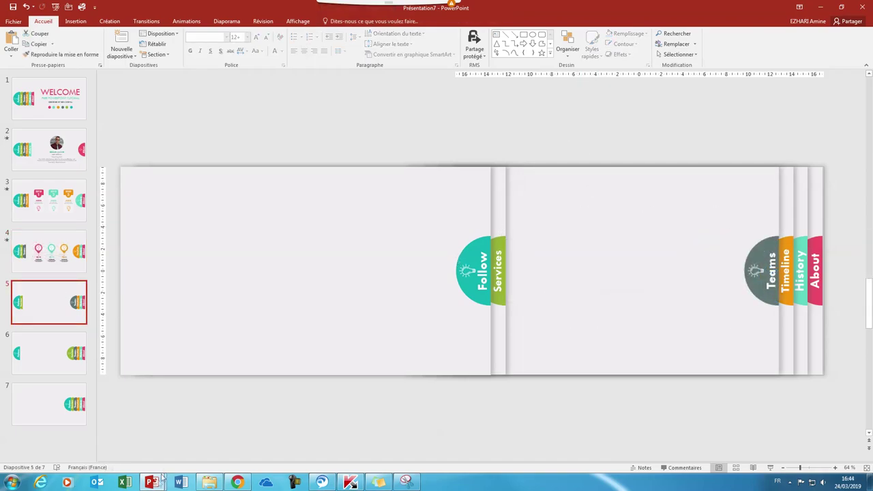
# - Copy the three team photos and their captions from the template
pyautogui.moveTo(162, 479)
pyautogui.click(109, 440)
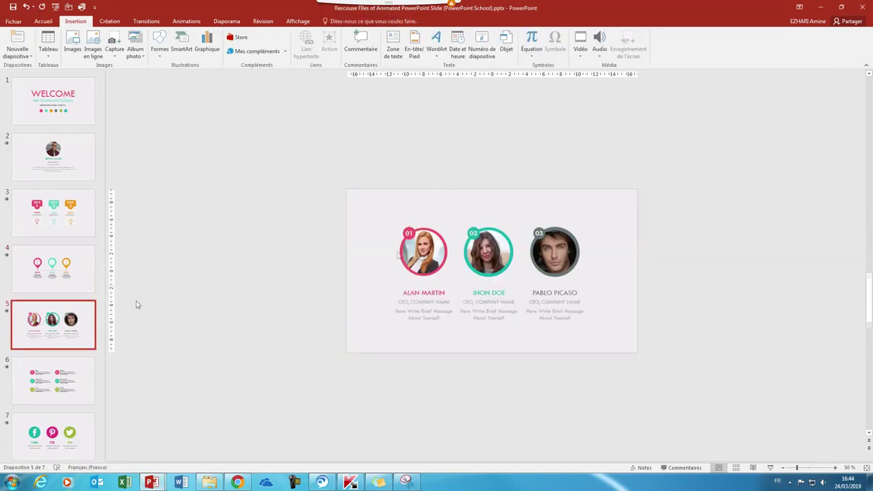
pyautogui.moveTo(357, 175); pyautogui.dragTo(649, 396)
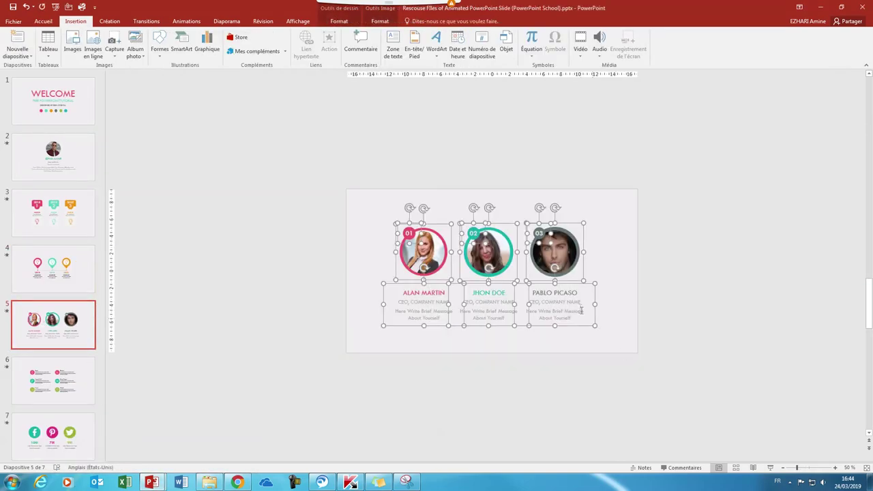
pyautogui.rightClick(569, 284)
pyautogui.press('Escape')
# - Paste the team pictures onto slide 5 of the new presentation
pyautogui.moveTo(151, 482)
pyautogui.click(202, 431)
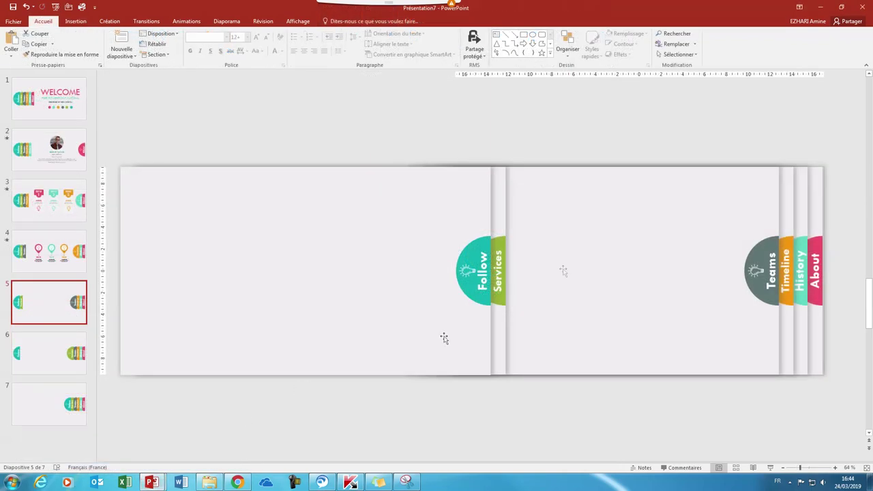
pyautogui.click(602, 292)
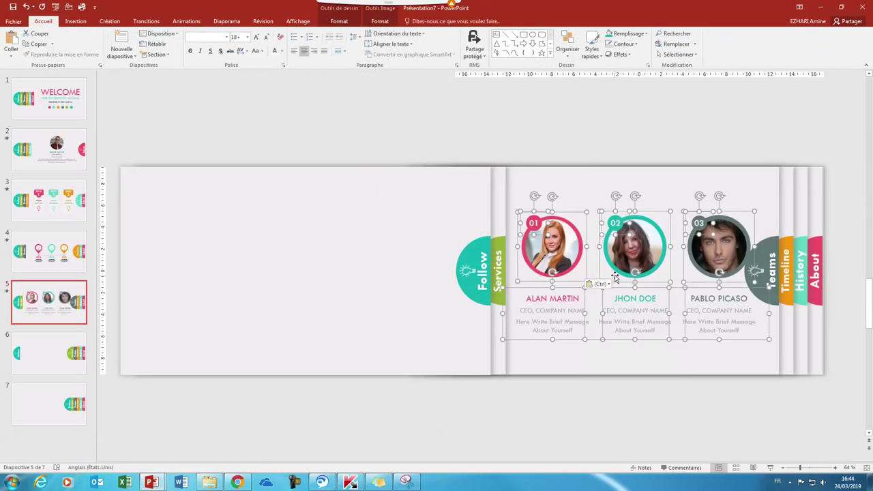
pyautogui.click(737, 216)
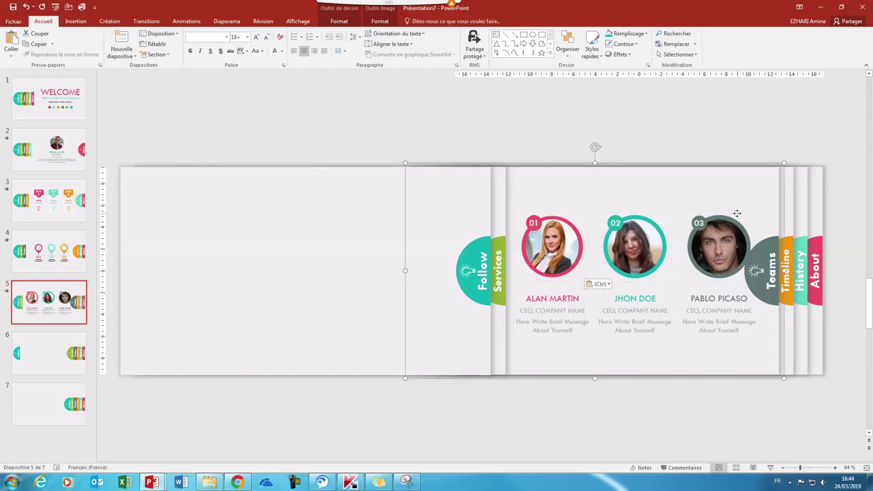
pyautogui.click(27, 6)
# - Select the whole team group and fine-tune its position before the Teams tab
pyautogui.moveTo(764, 139)
pyautogui.mouseDown()
pyautogui.moveTo(591, 399)
pyautogui.moveTo(502, 405)
pyautogui.mouseUp()
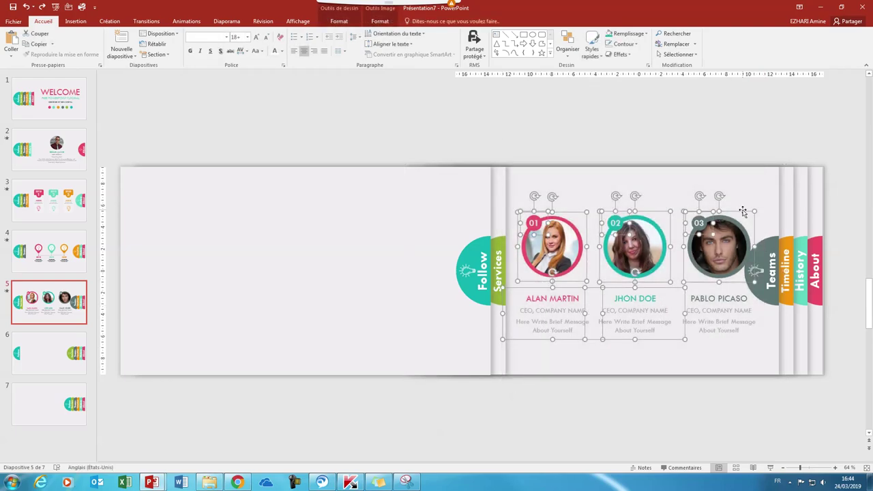
pyautogui.moveTo(769, 141); pyautogui.dragTo(510, 429)
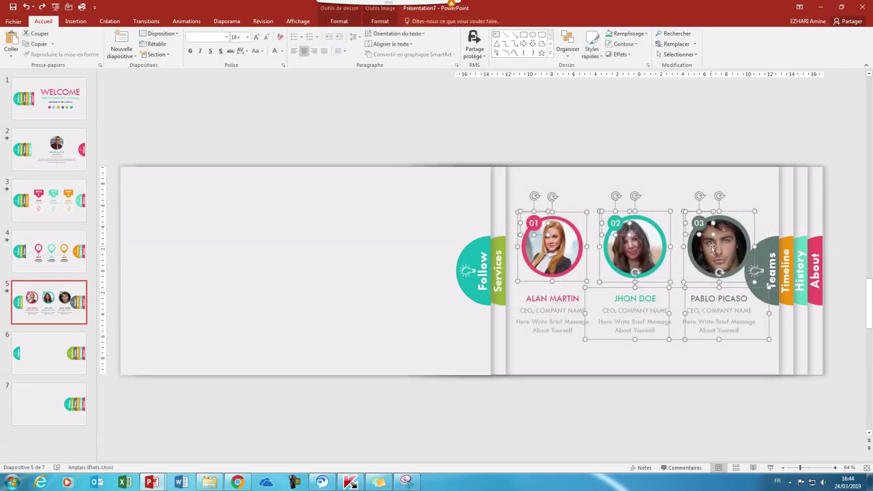
pyautogui.moveTo(736, 215); pyautogui.dragTo(730, 215)
pyautogui.click(25, 6)
pyautogui.moveTo(772, 149); pyautogui.dragTo(483, 447)
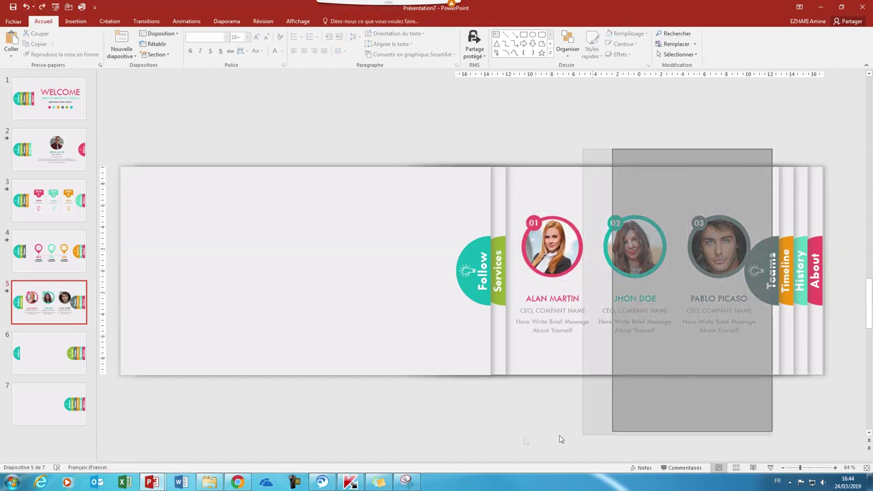
pyautogui.moveTo(483, 447); pyautogui.dragTo(484, 445)
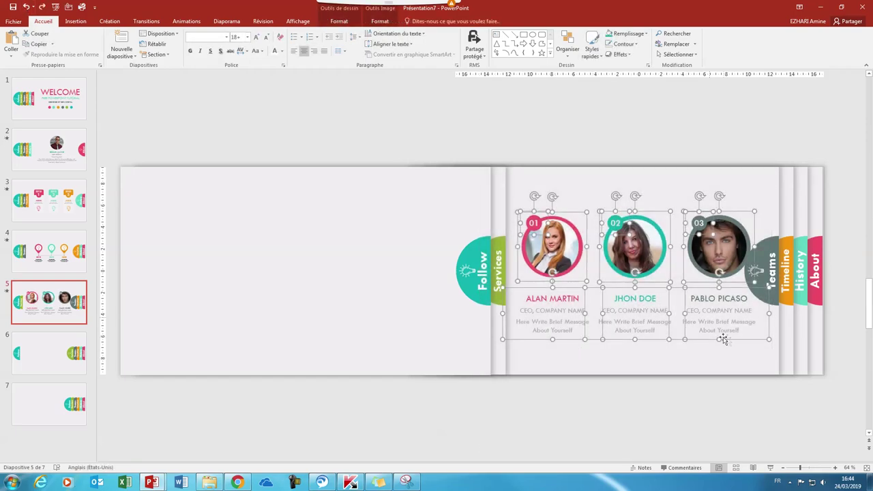
pyautogui.moveTo(728, 341); pyautogui.dragTo(719, 343)
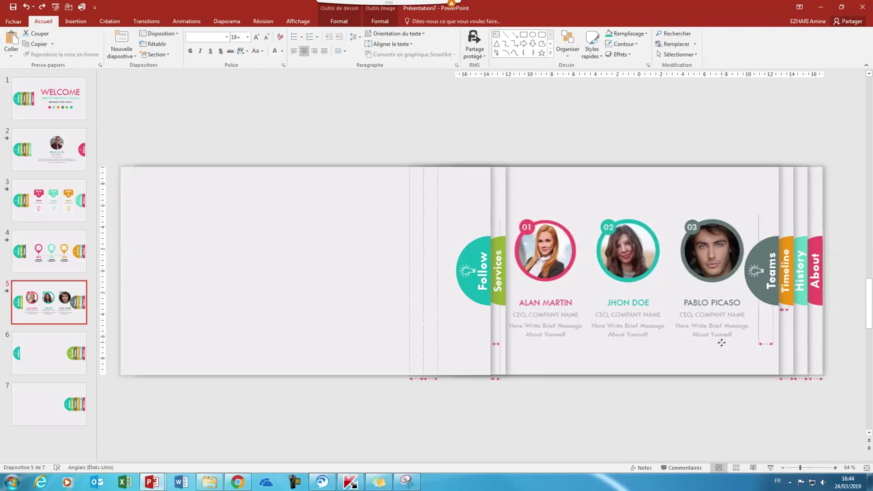
pyautogui.moveTo(720, 343); pyautogui.dragTo(721, 343)
pyautogui.click(61, 352)
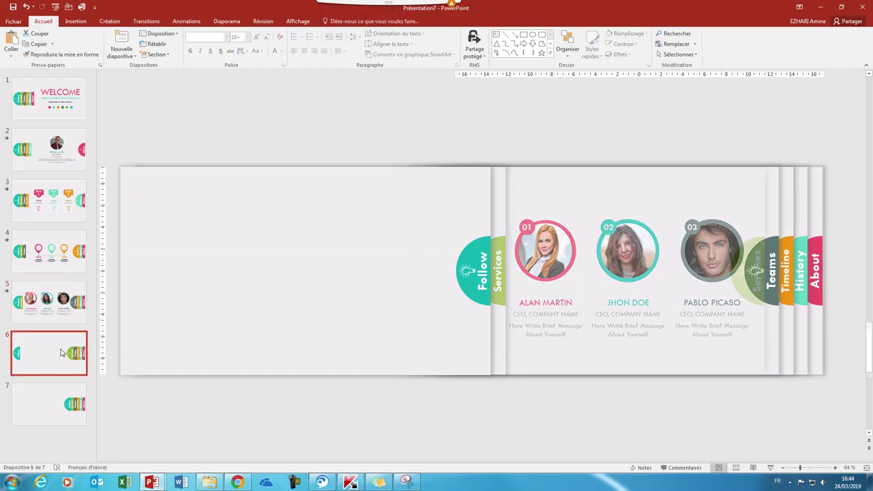
# - Copy the six service entries from the template's slide 6
pyautogui.moveTo(151, 482)
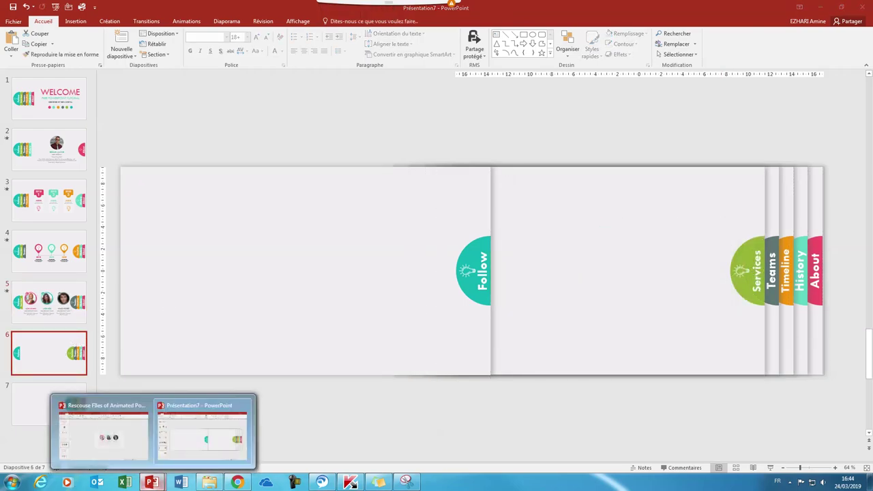
pyautogui.click(114, 455)
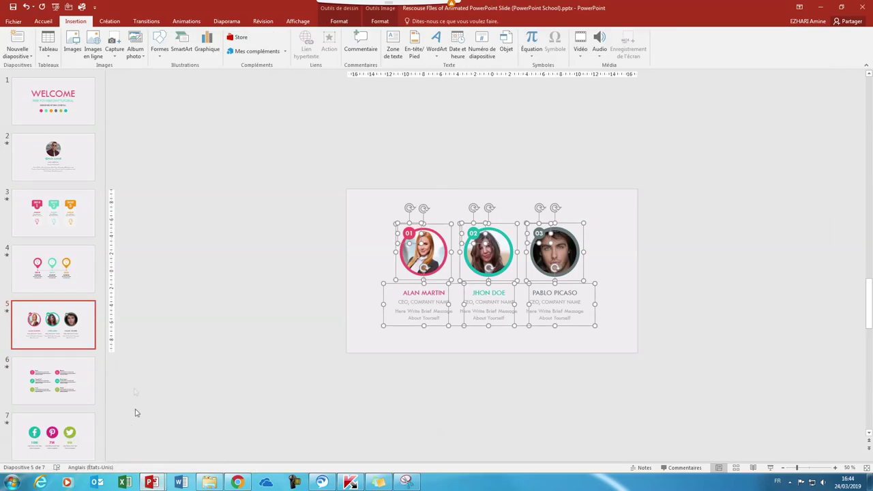
pyautogui.click(68, 381)
pyautogui.moveTo(392, 207); pyautogui.dragTo(685, 403)
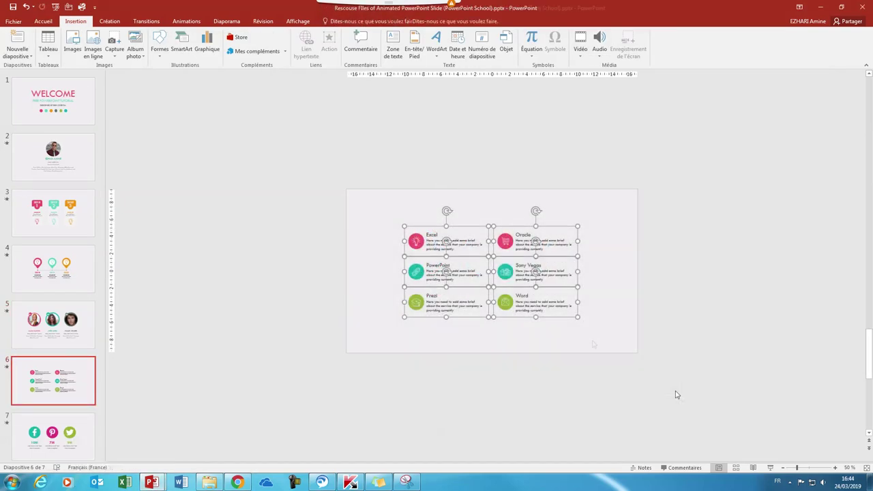
pyautogui.rightClick(564, 320)
pyautogui.click(584, 333)
# - Paste the services grid onto slide 6 and move it left between the tabs
pyautogui.moveTo(151, 482)
pyautogui.click(183, 463)
pyautogui.rightClick(601, 245)
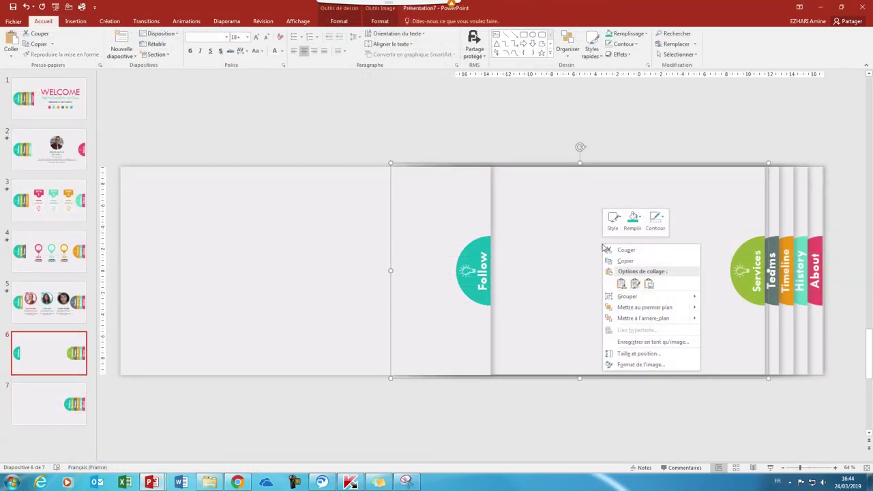
pyautogui.click(621, 283)
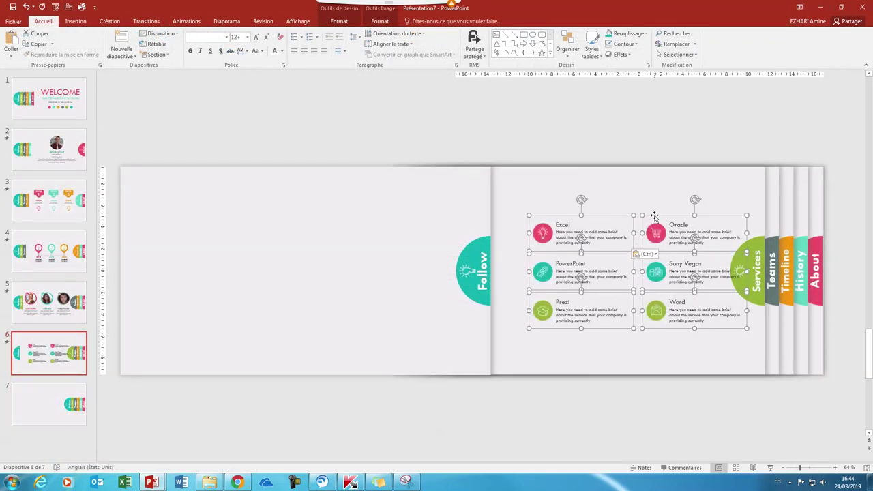
pyautogui.moveTo(653, 217); pyautogui.dragTo(638, 217)
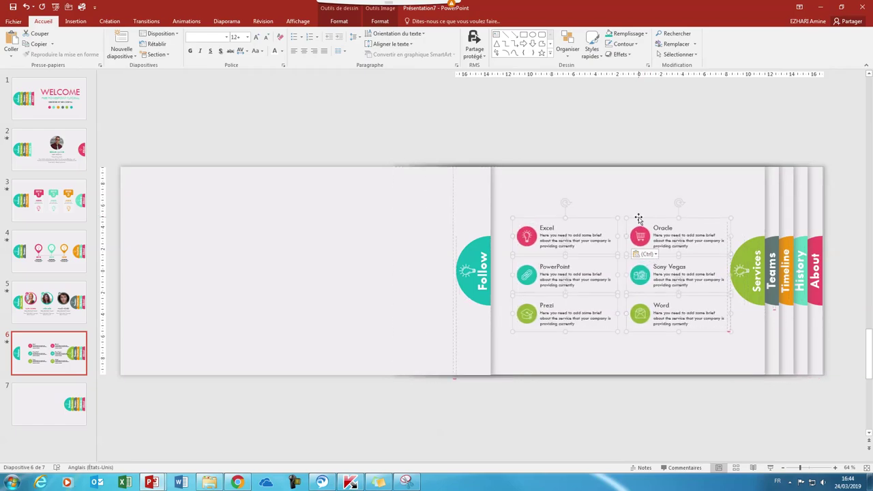
pyautogui.click(46, 405)
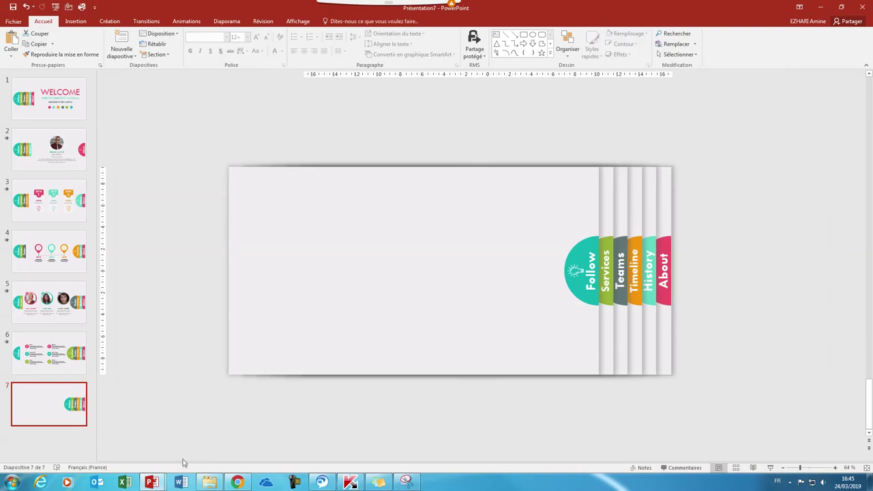
# - Copy the Facebook, Pinterest and Twitter icons with their figures from the template
pyautogui.click(158, 483)
pyautogui.click(122, 432)
pyautogui.click(55, 436)
pyautogui.moveTo(367, 203); pyautogui.dragTo(644, 376)
pyautogui.rightClick(562, 257)
pyautogui.click(569, 273)
# - Paste the icons with 10M, 7M and 9M onto slide 7 and shift them left beside the tabs
pyautogui.moveTo(152, 481)
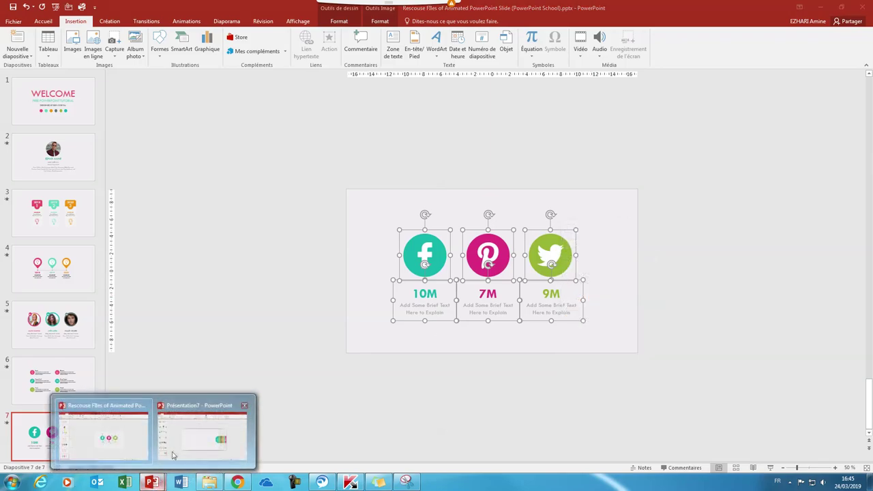
pyautogui.click(199, 431)
pyautogui.rightClick(359, 268)
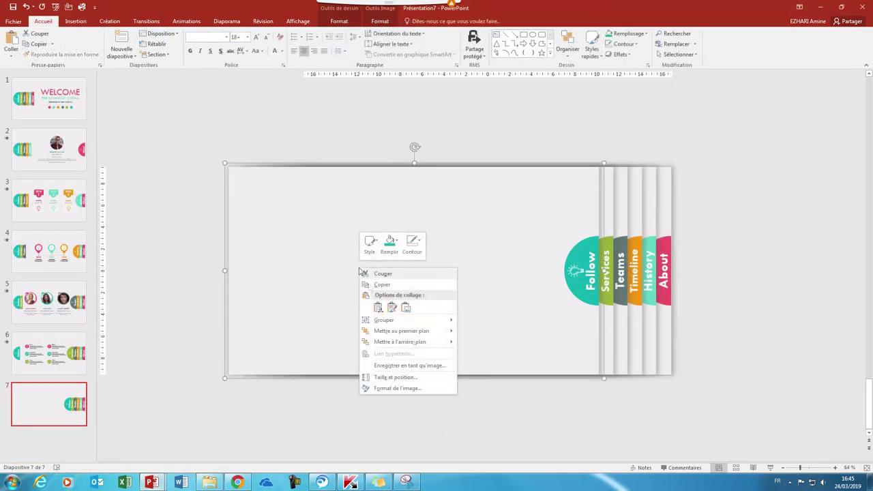
pyautogui.click(375, 306)
pyautogui.moveTo(536, 221); pyautogui.dragTo(502, 224)
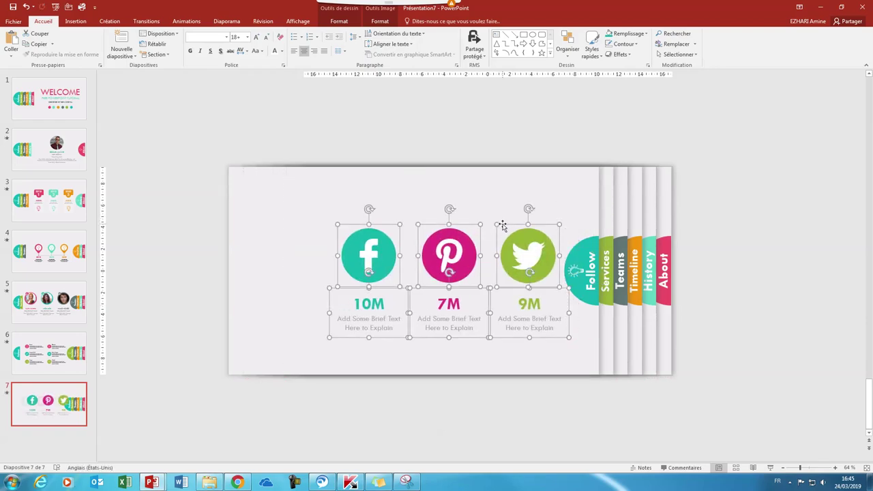
pyautogui.click(54, 99)
pyautogui.click(146, 21)
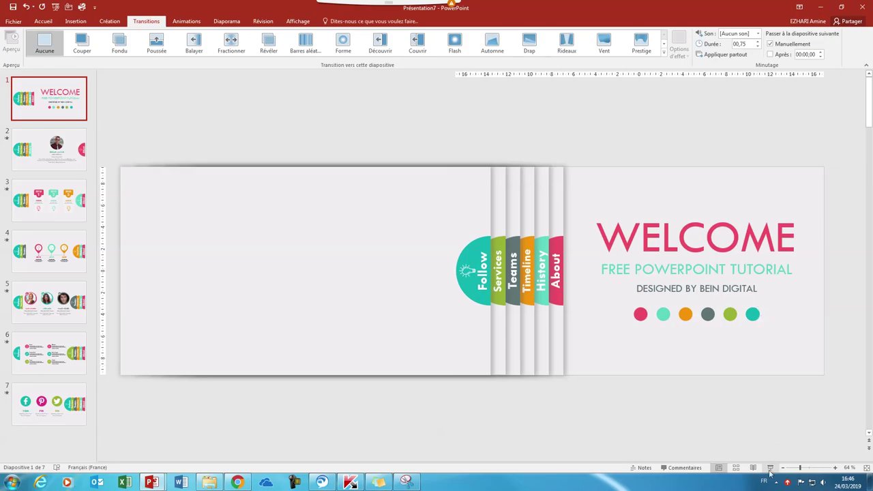
# - Run the slideshow from the WELCOME slide, advancing through the About and History slides
pyautogui.click(771, 470)
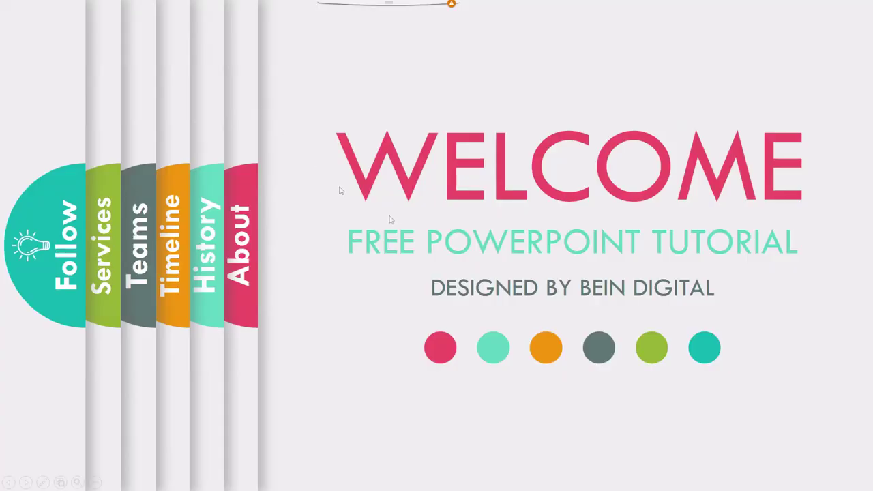
pyautogui.click(442, 216)
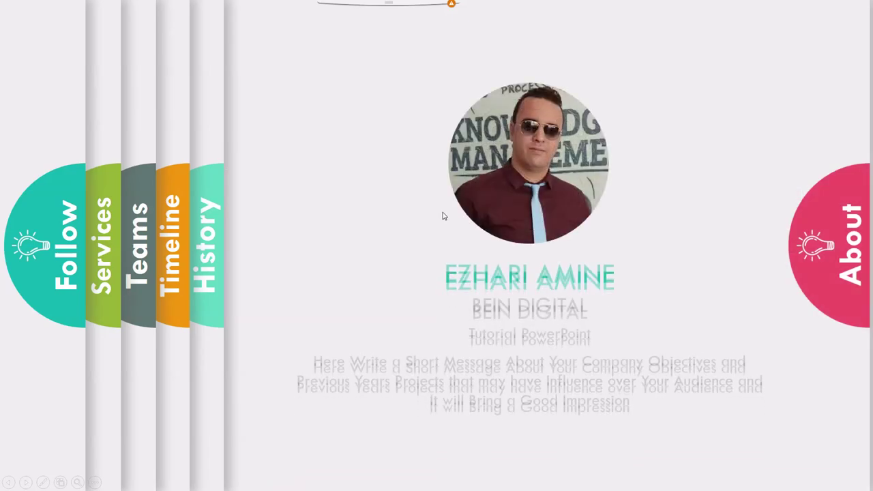
pyautogui.click(442, 216)
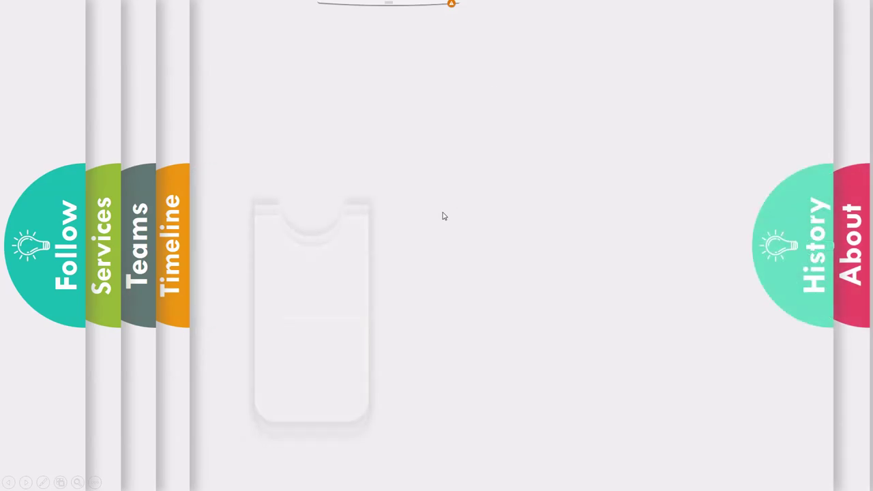